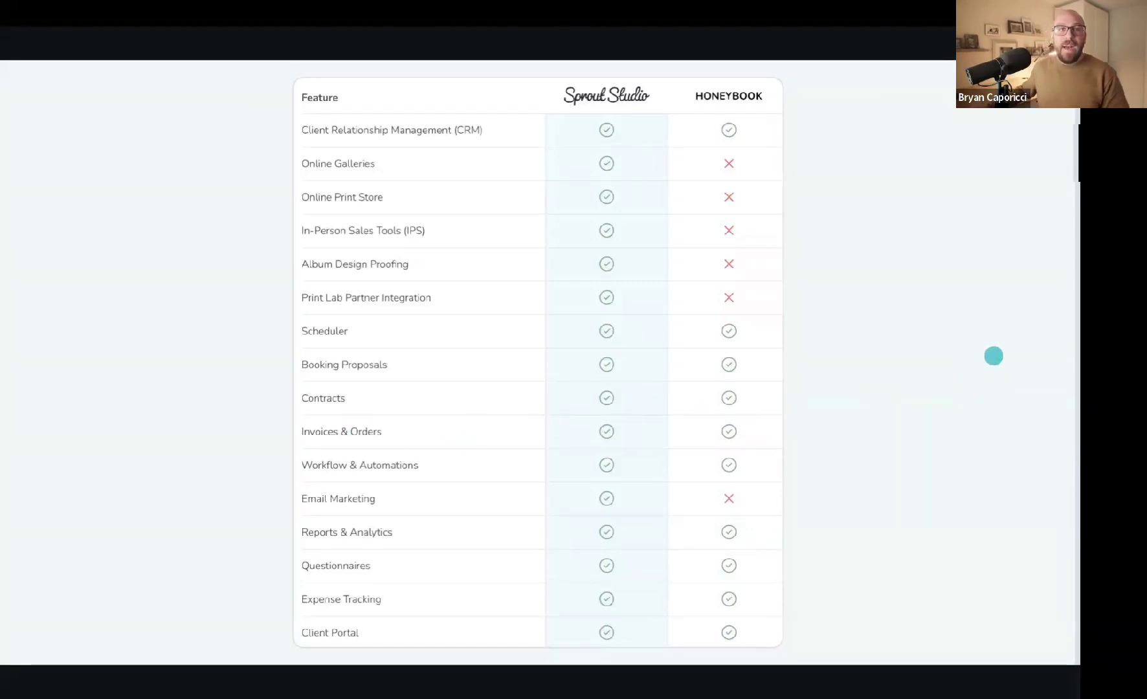
{"action": "scroll", "coordinate": [994, 356], "scroll_direction": "down", "scroll_amount": 3}
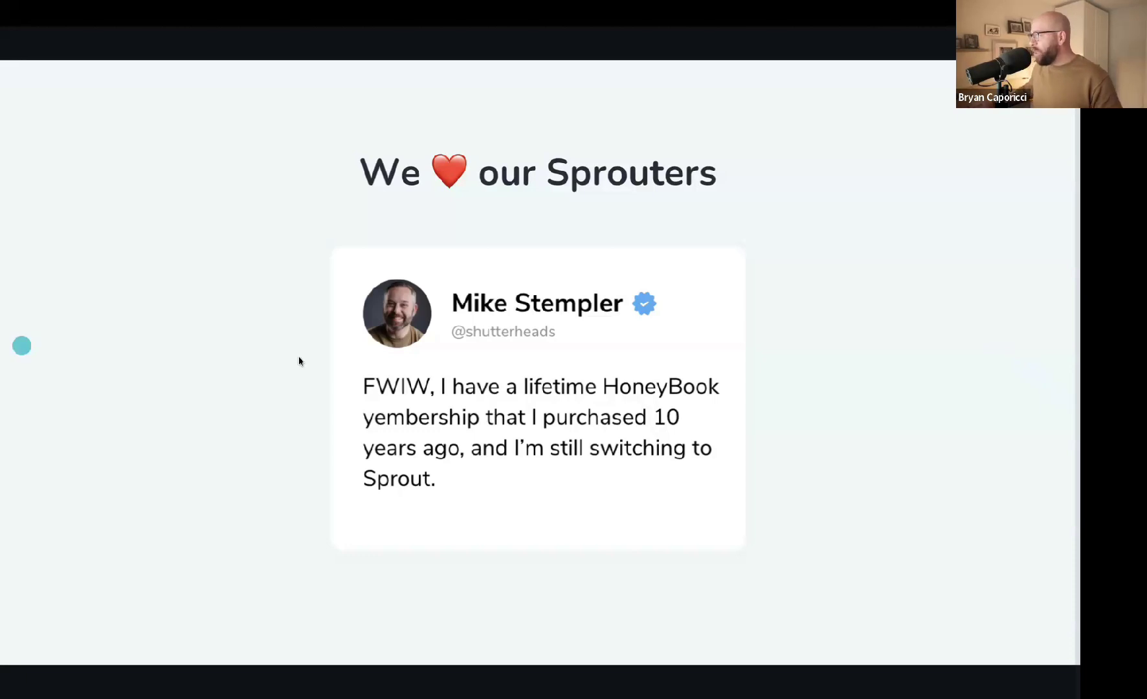
{"action": "key", "text": "Right"}
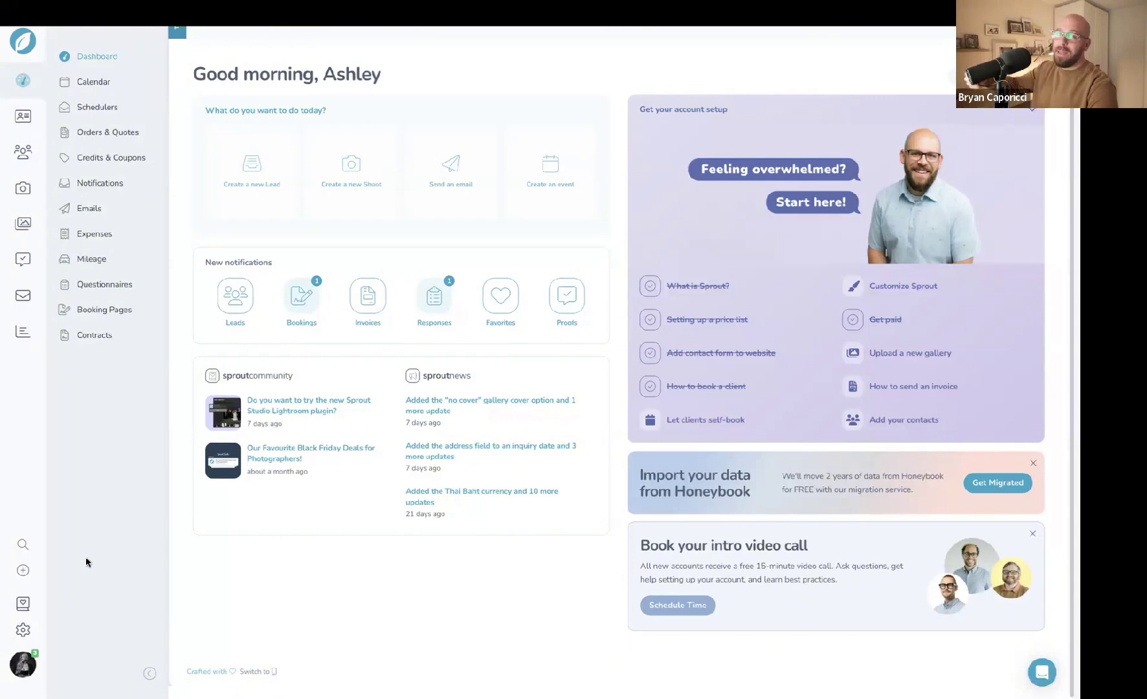
- Open the shoot workflow templates in the automation settings and start a new shoot workflow
{"action": "left_click", "coordinate": [22, 630]}
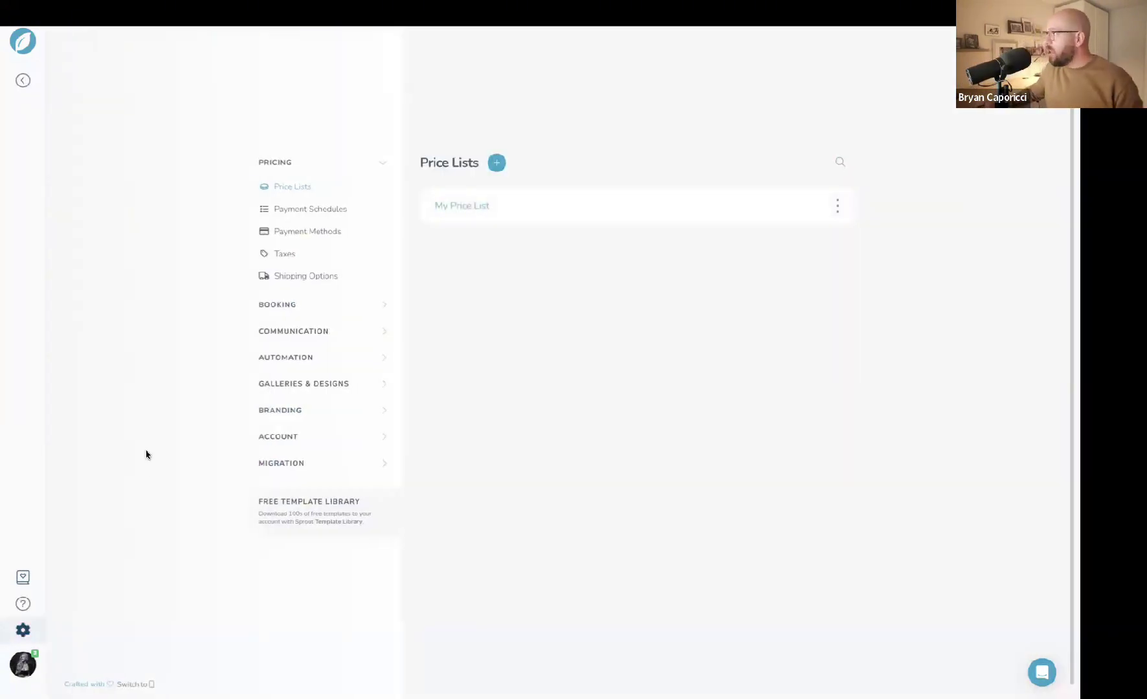
{"action": "left_click", "coordinate": [304, 358]}
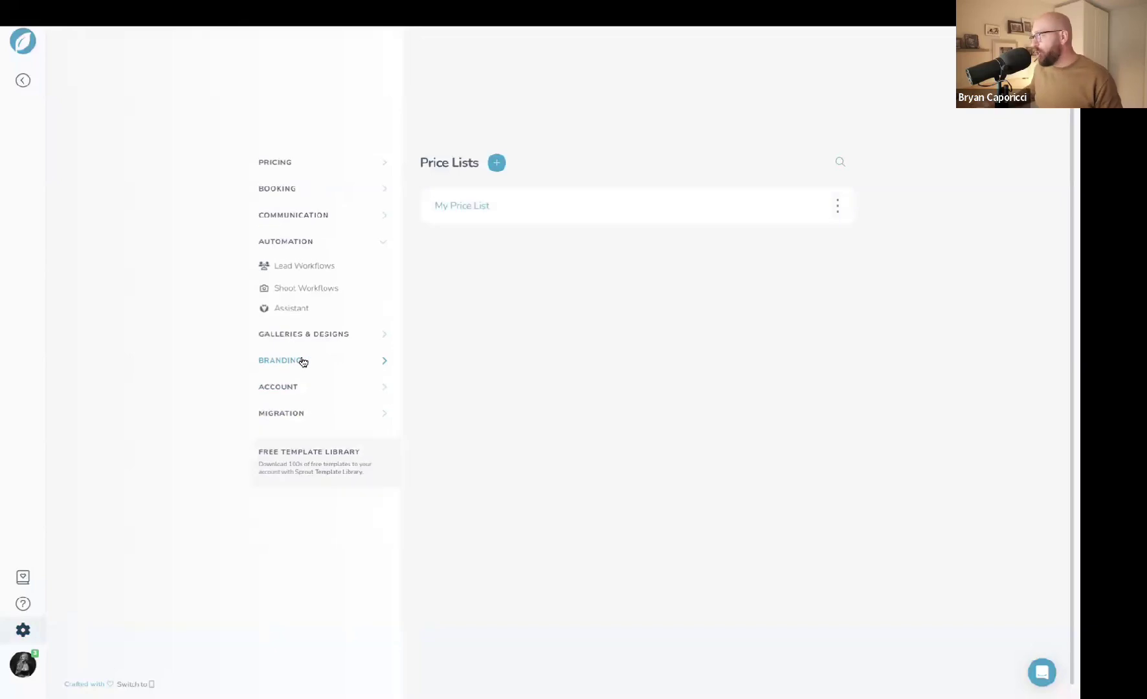
{"action": "left_click", "coordinate": [295, 289]}
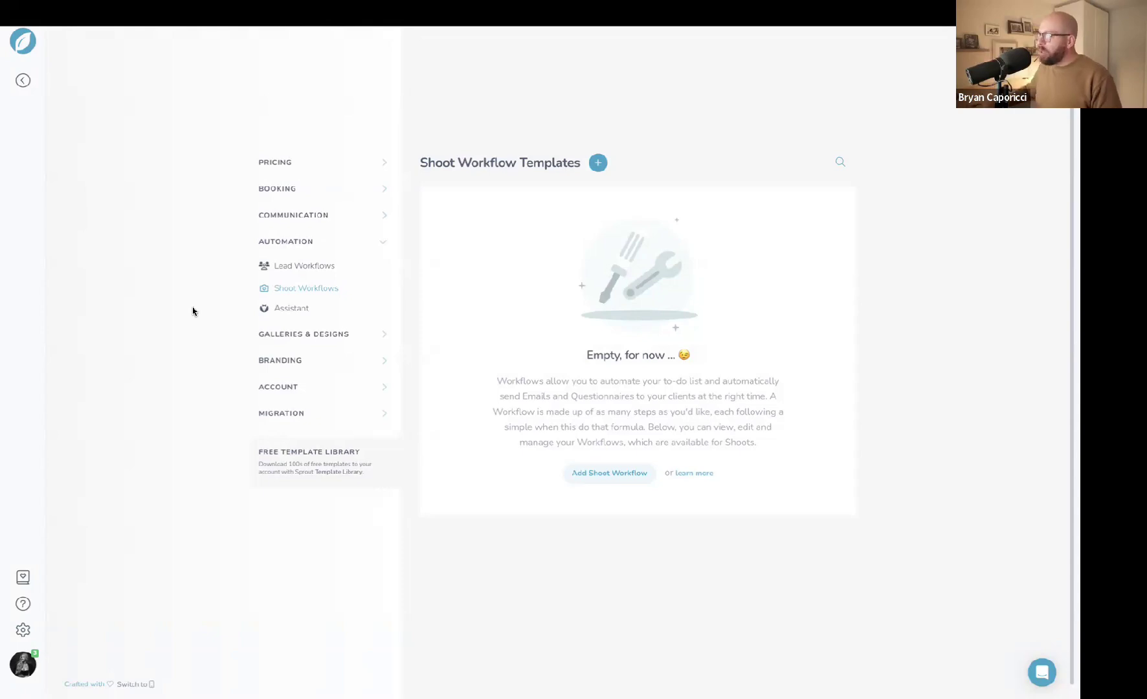
{"action": "left_click", "coordinate": [599, 164]}
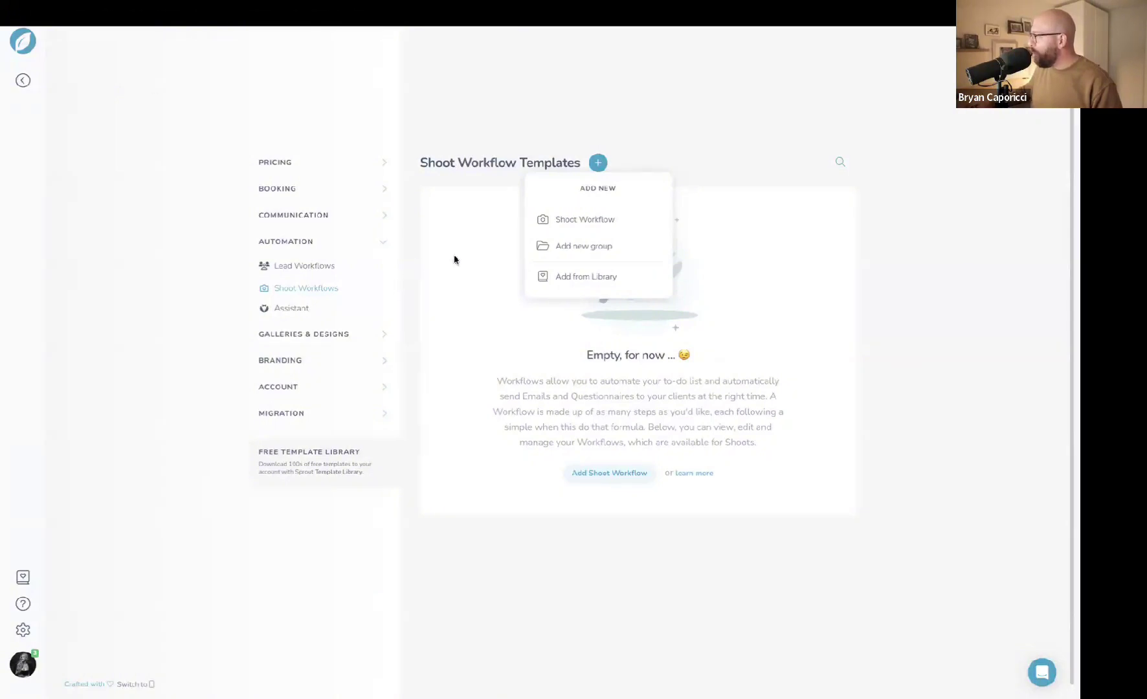
{"action": "left_click", "coordinate": [594, 225]}
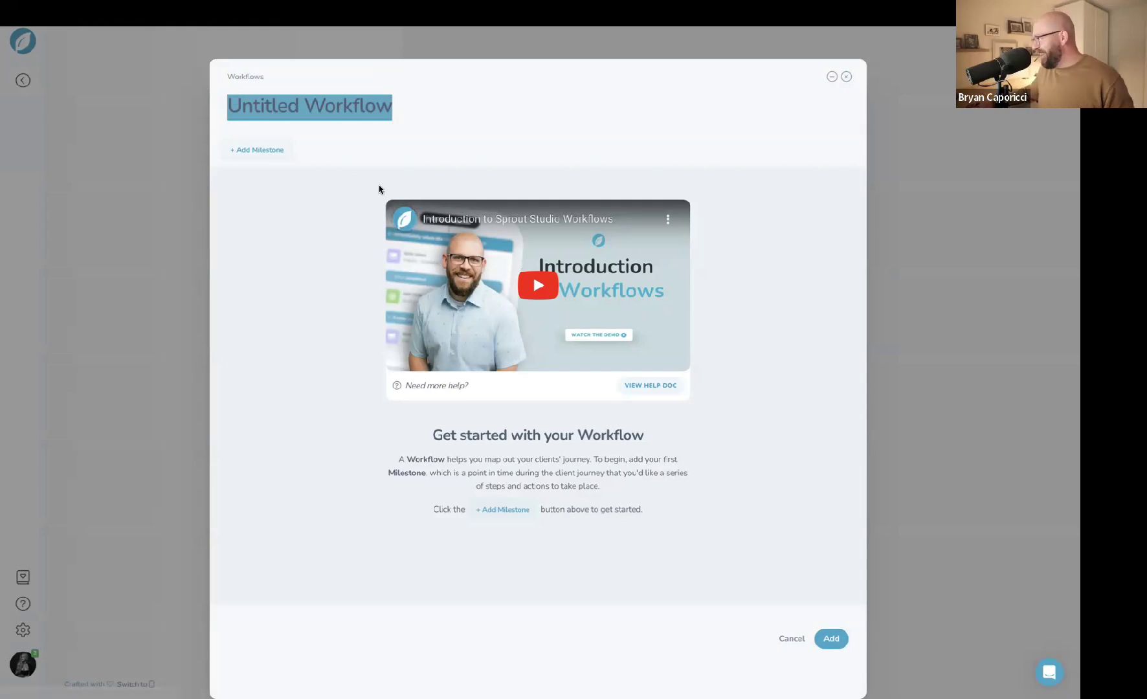
- Name the new shoot workflow "Wedding Workflow"
{"action": "left_click", "coordinate": [317, 202]}
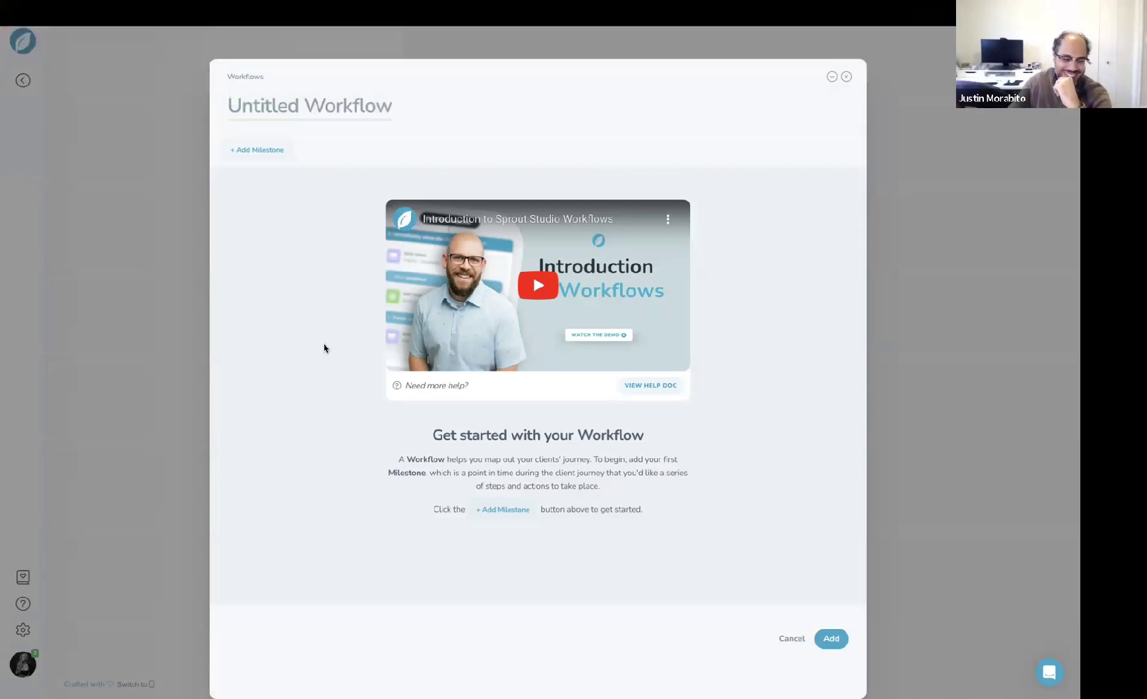
{"action": "left_click", "coordinate": [314, 118]}
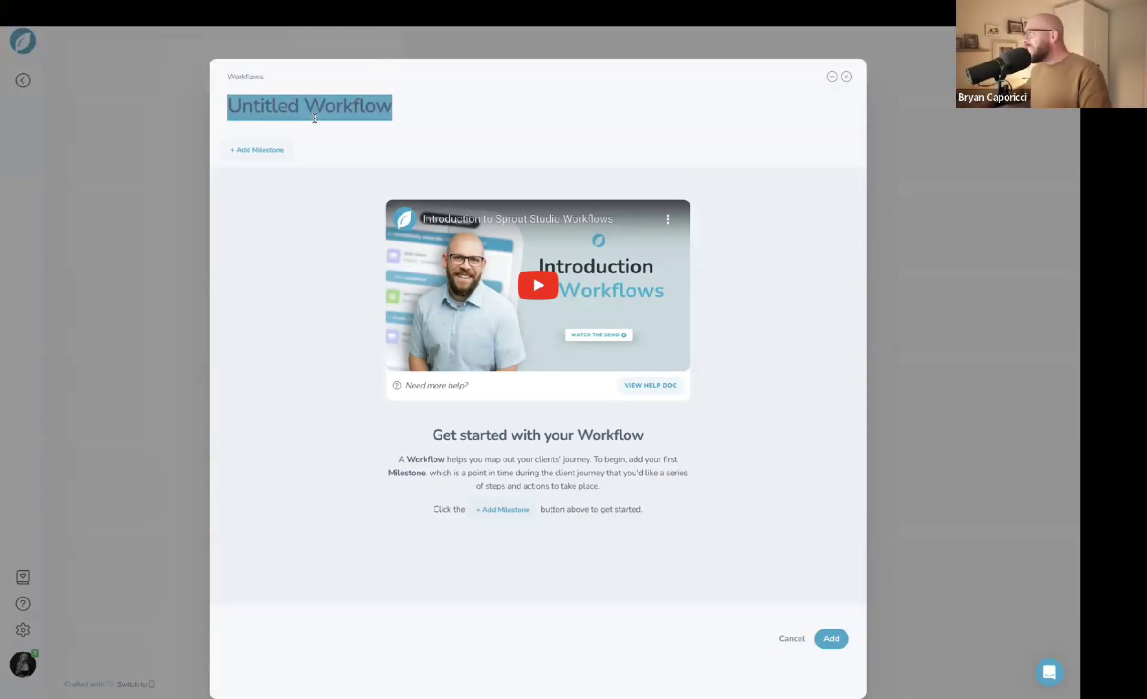
{"action": "type", "text": "Wedding Workflow"}
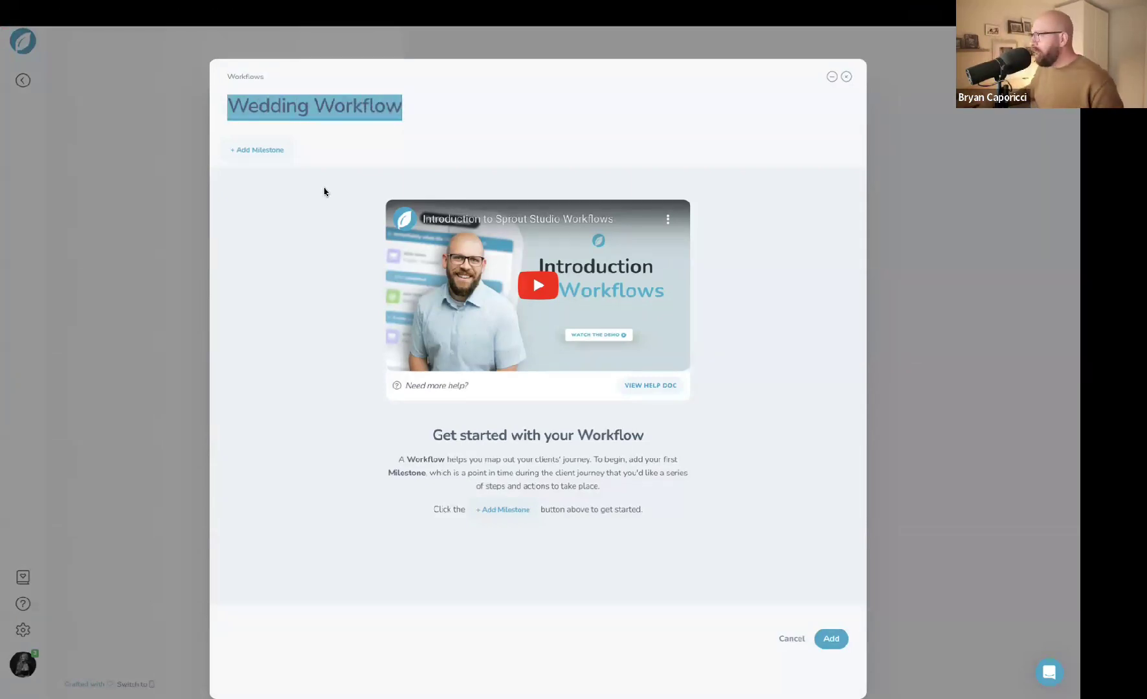
{"action": "left_click", "coordinate": [325, 237]}
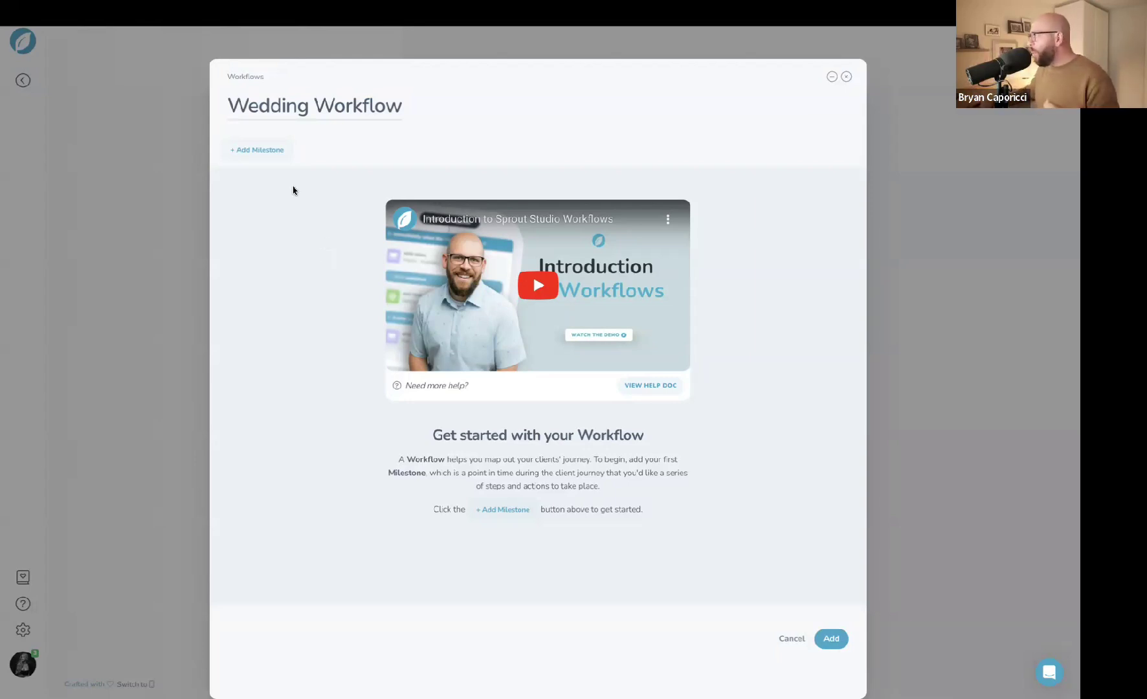
- Add a Booking date milestone to the workflow and give it a time slot that runs immediately
{"action": "left_click", "coordinate": [272, 154]}
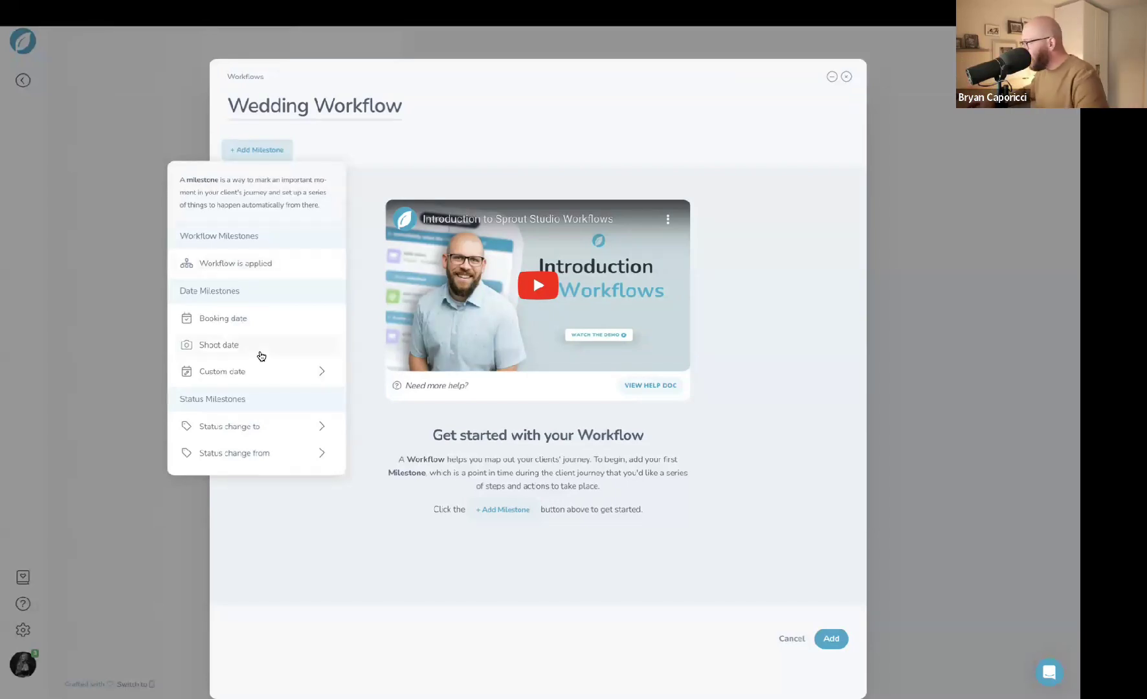
{"action": "left_click", "coordinate": [249, 329]}
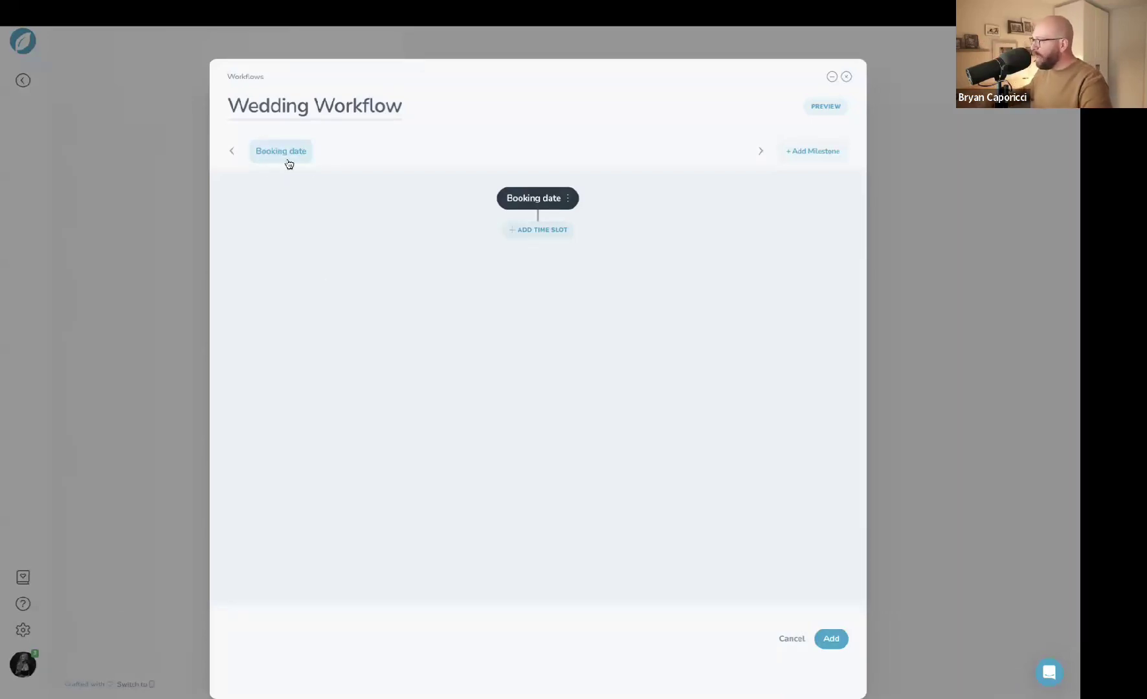
{"action": "left_click", "coordinate": [530, 233]}
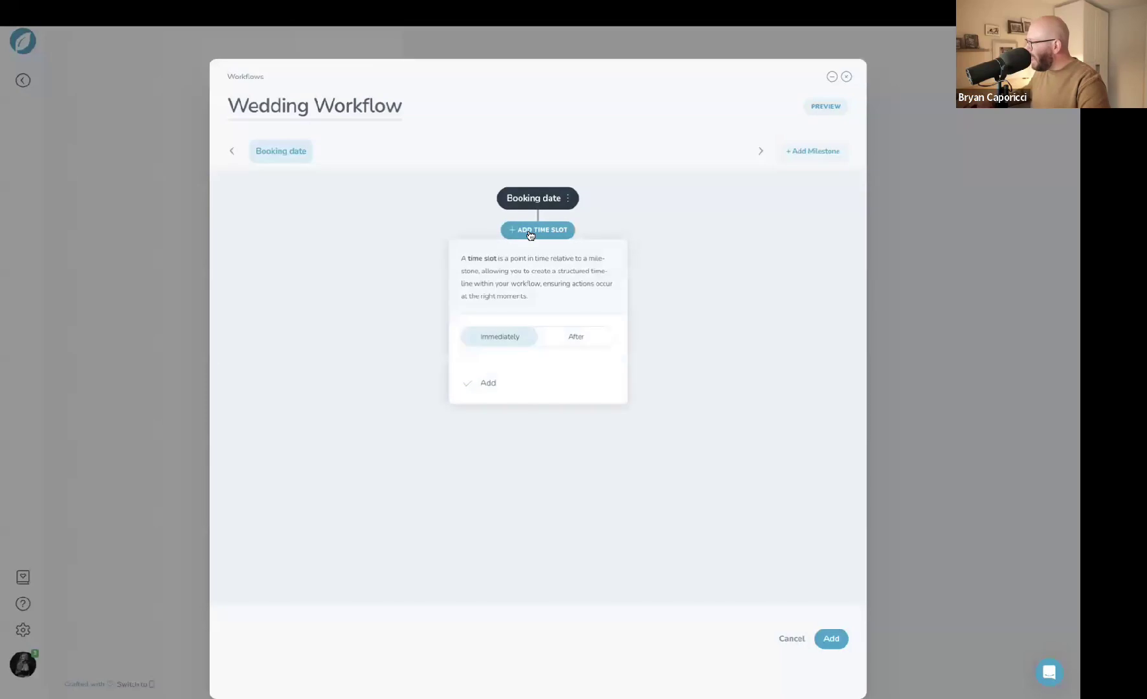
{"action": "left_click", "coordinate": [491, 384]}
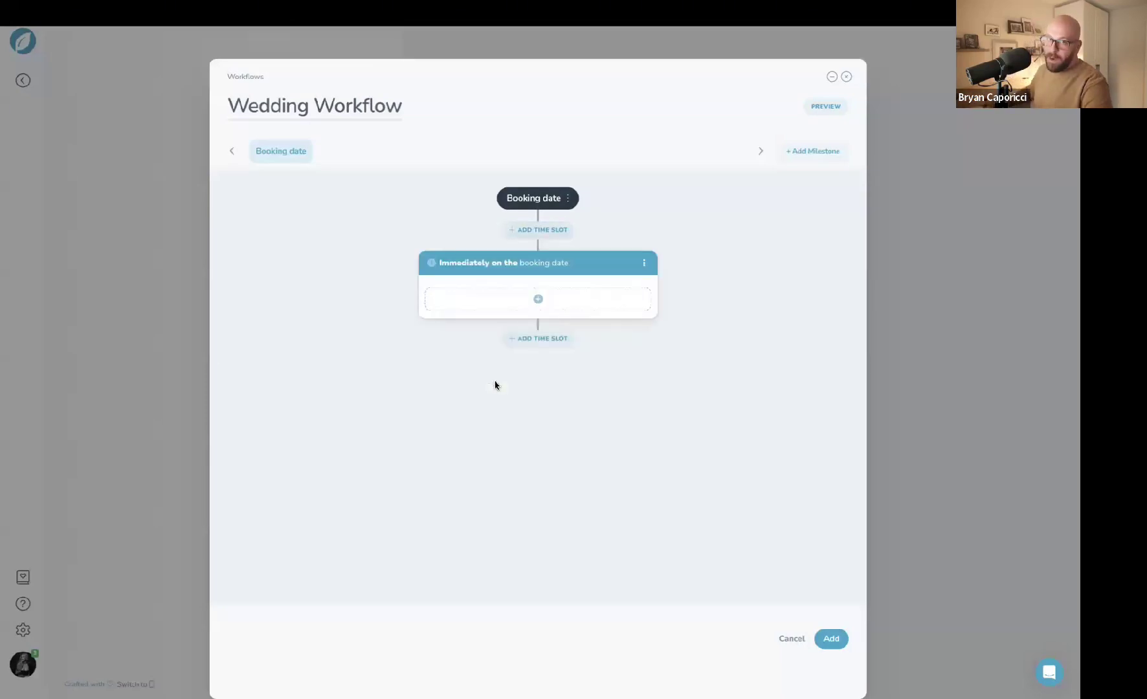
- Add a Send Questionnaire action to the immediate time slot, using the Post-booking survey and the Default Questionnaire Available email template
{"action": "left_click", "coordinate": [536, 302]}
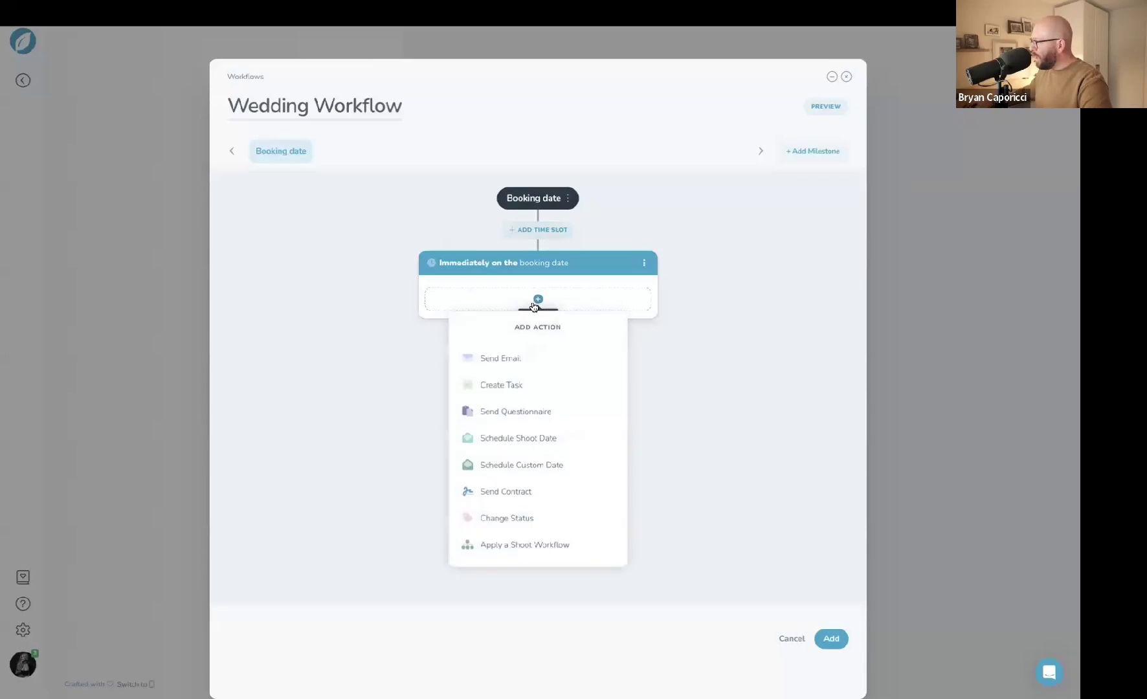
{"action": "left_click", "coordinate": [533, 412]}
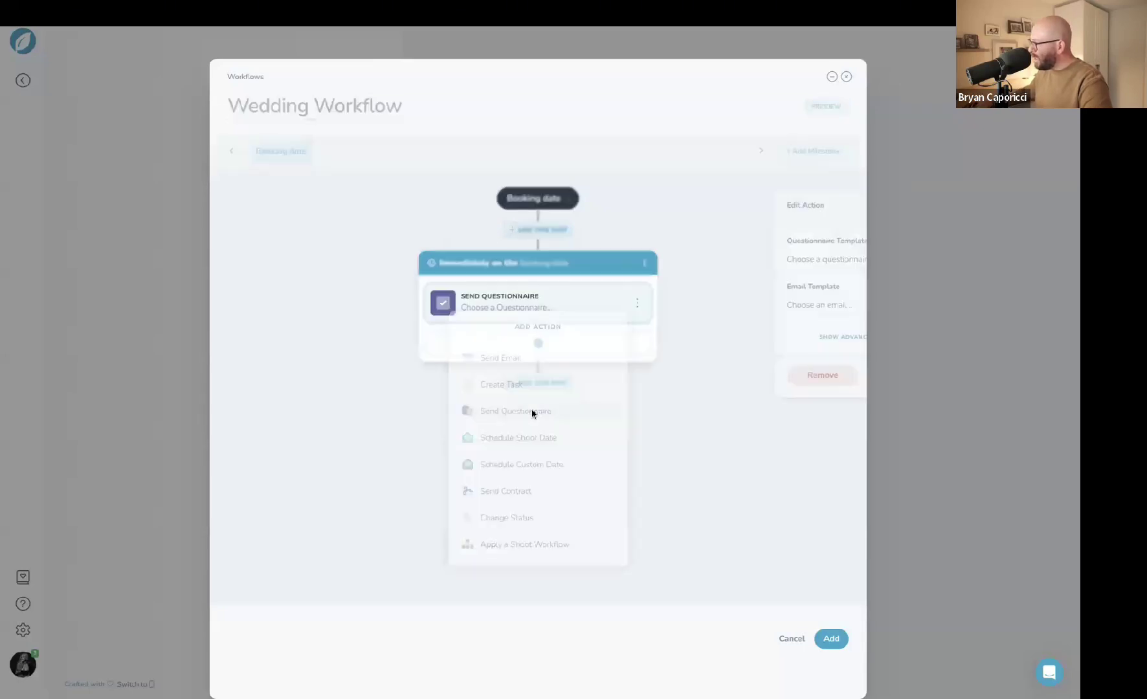
{"action": "left_click", "coordinate": [772, 261]}
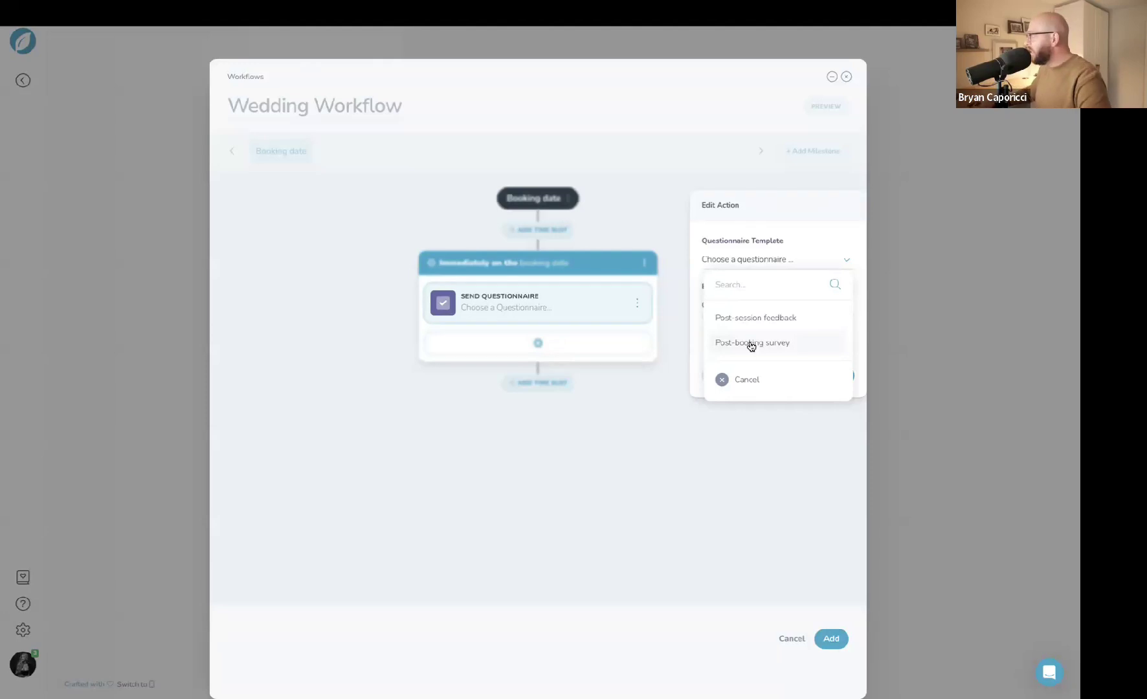
{"action": "left_click", "coordinate": [751, 345]}
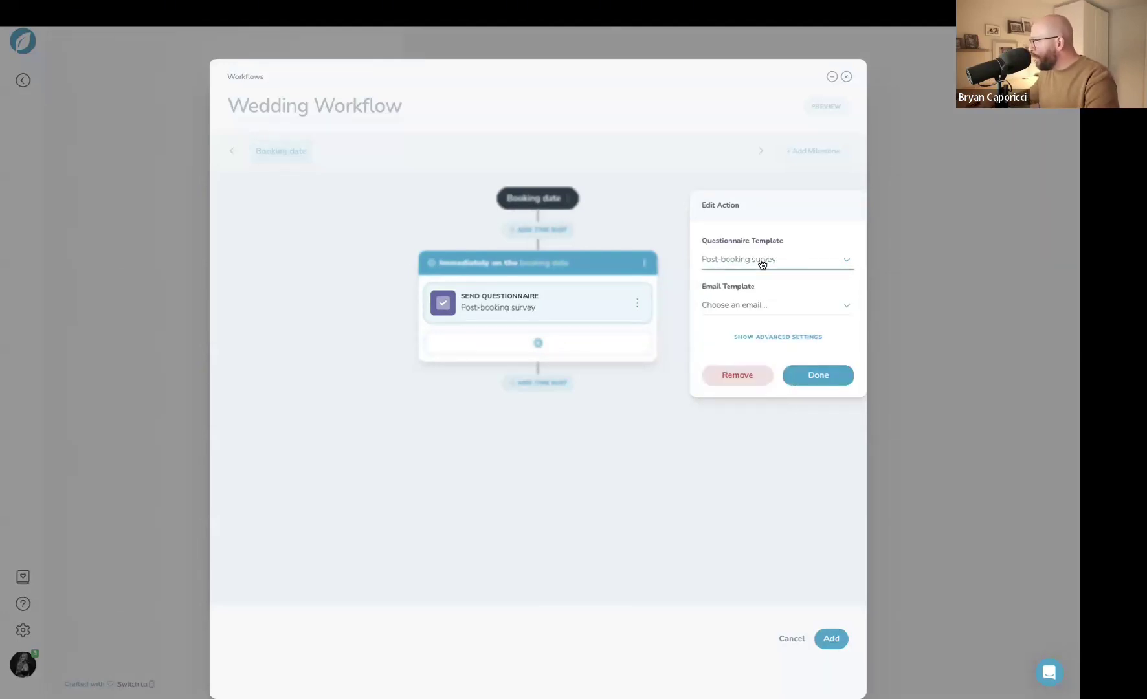
{"action": "left_click", "coordinate": [759, 306]}
{"action": "left_click", "coordinate": [751, 371]}
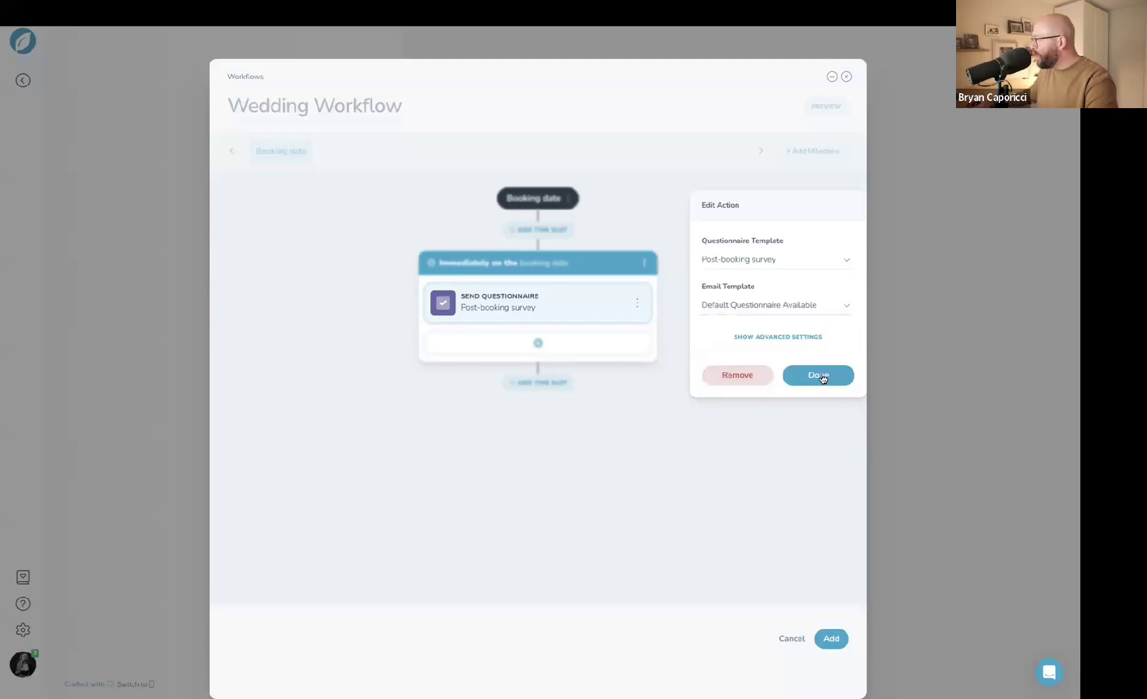
{"action": "left_click", "coordinate": [823, 377]}
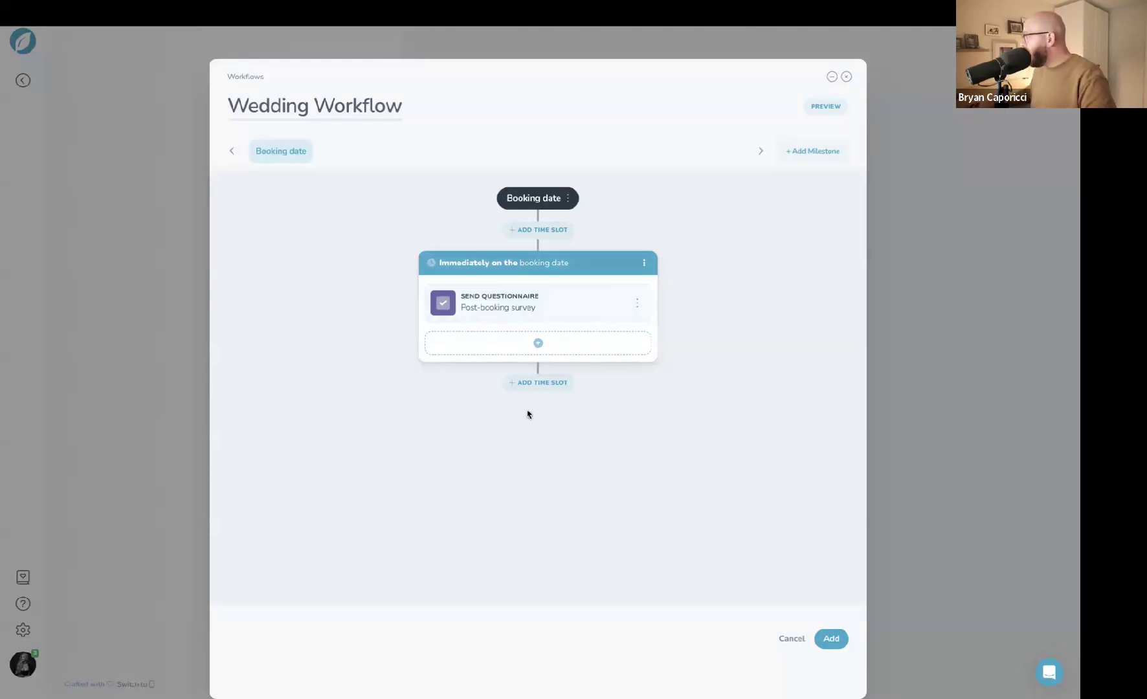
- Add a second time slot set to 1 week after the booking date
{"action": "left_click", "coordinate": [536, 383]}
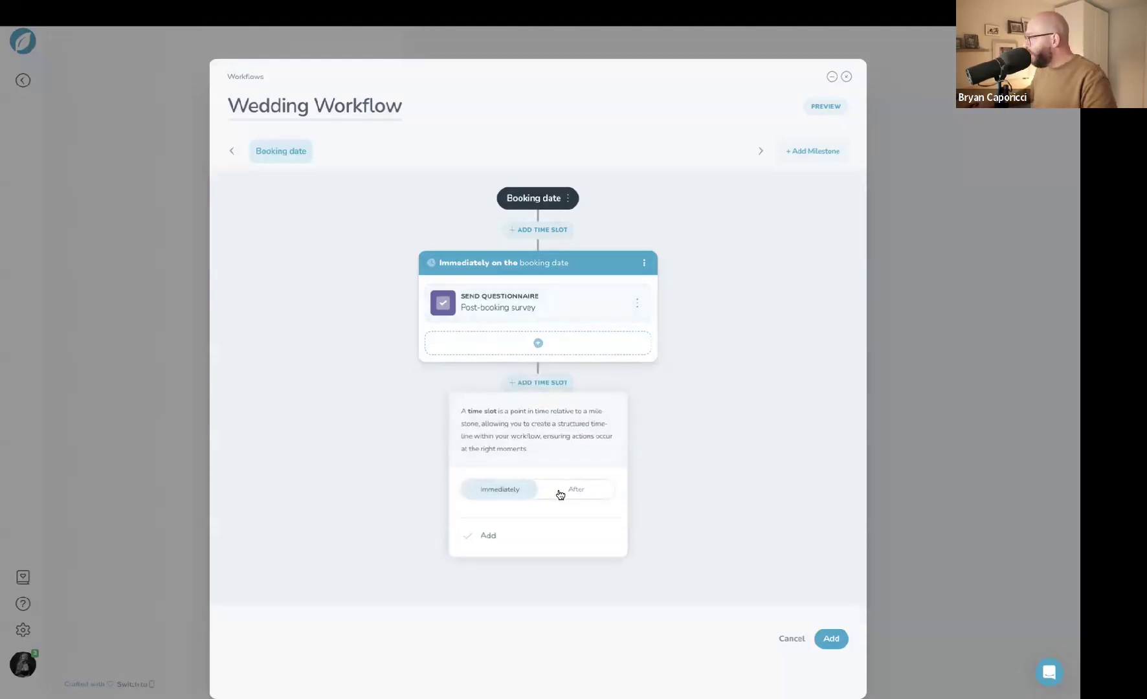
{"action": "left_click", "coordinate": [558, 490]}
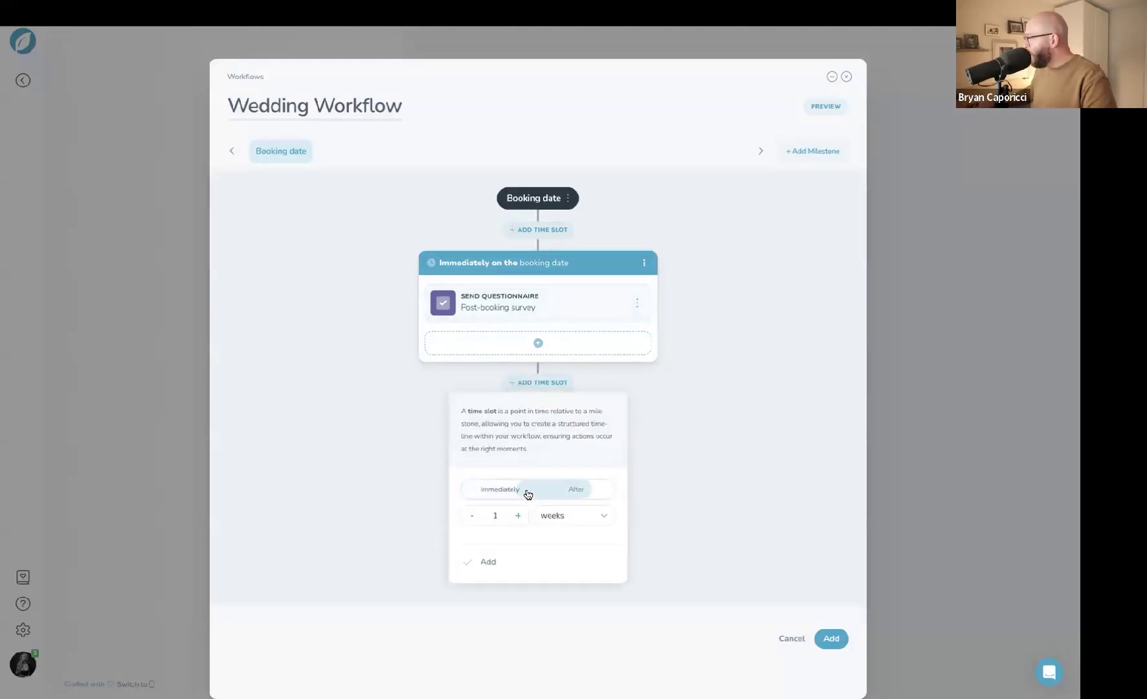
{"action": "left_click", "coordinate": [508, 563]}
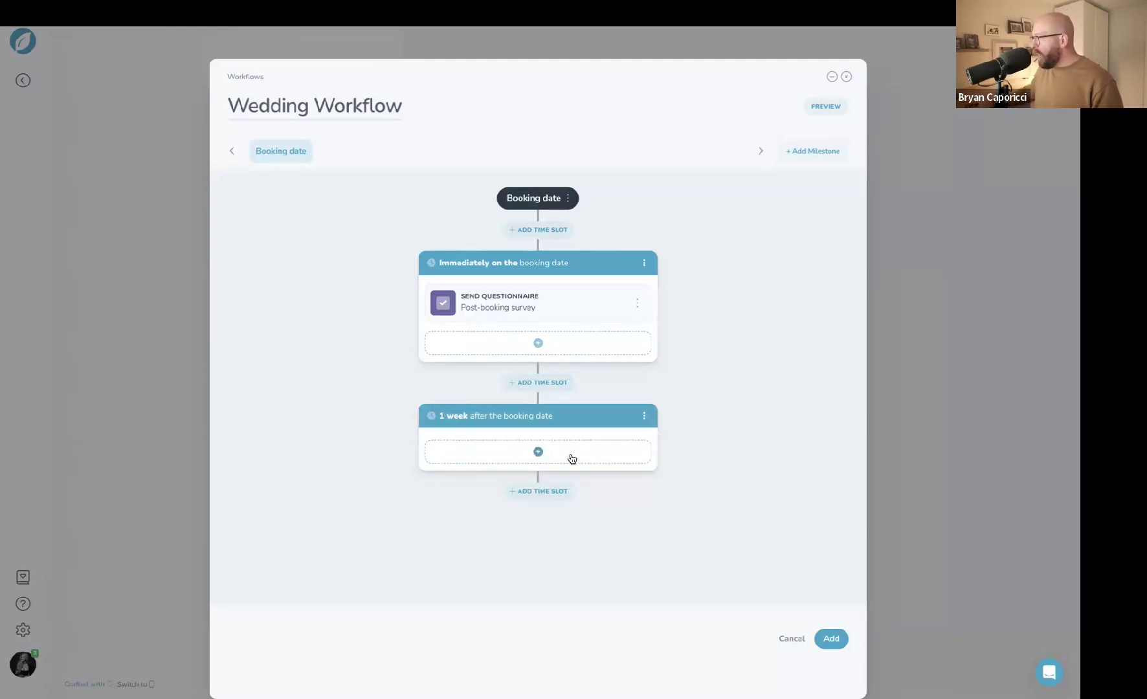
- Add a Schedule Custom Date action to the 1-week slot with the Engagement Session scheduler and the Default Scheduler Email template
{"action": "left_click", "coordinate": [540, 453]}
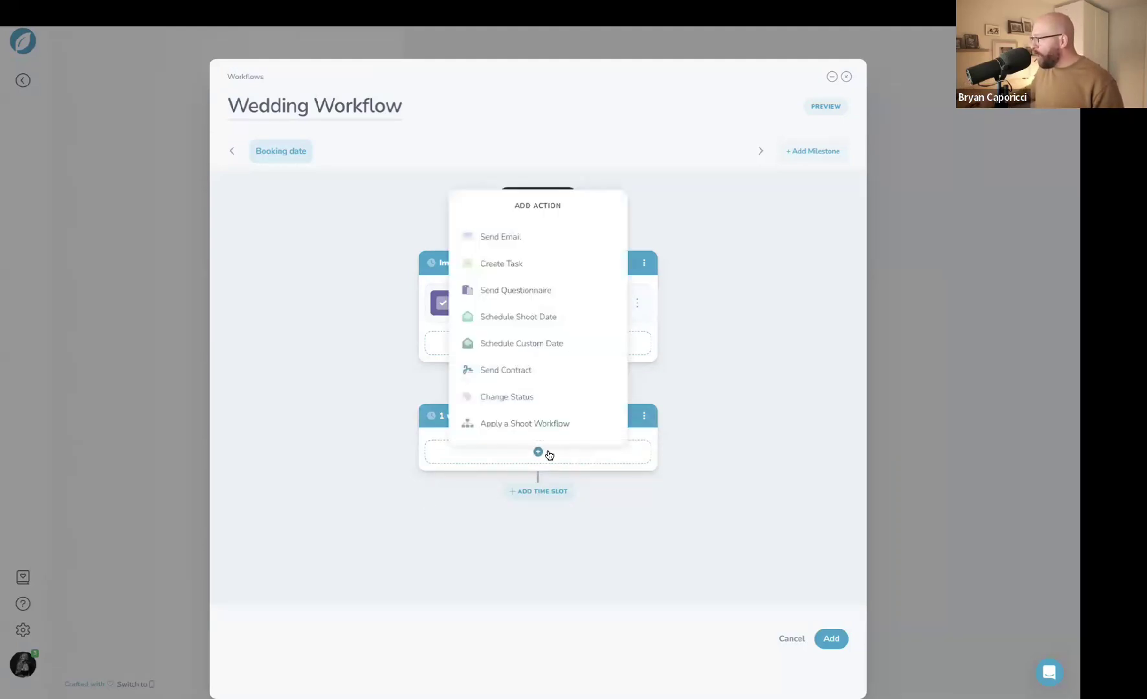
{"action": "left_click", "coordinate": [531, 343]}
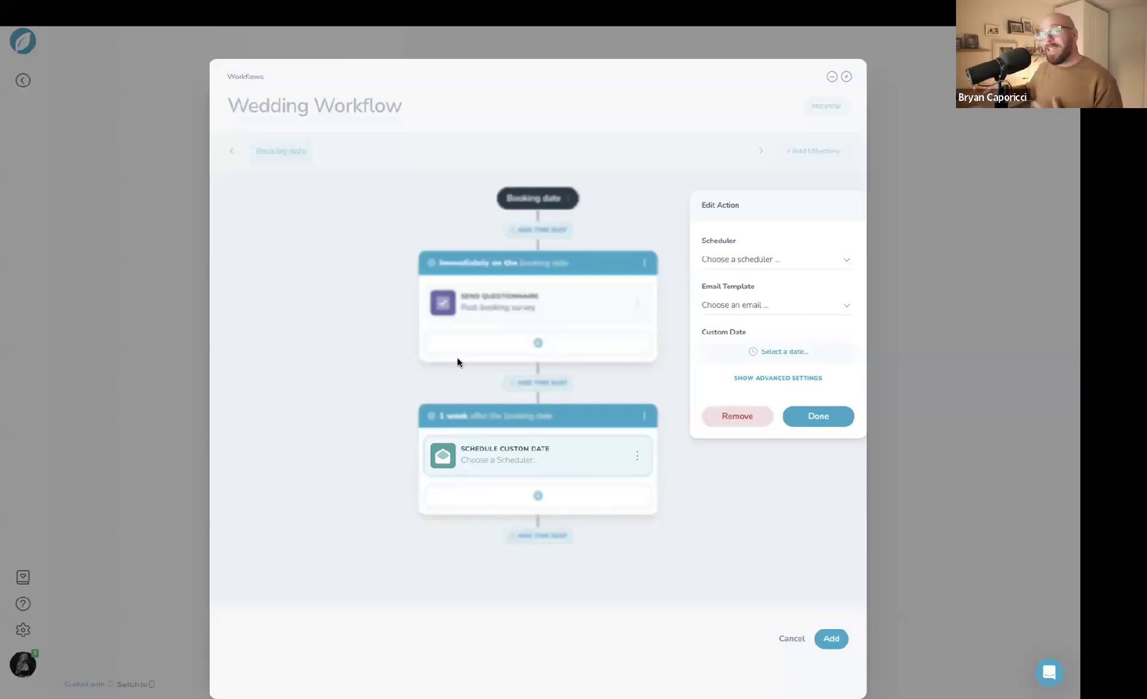
{"action": "left_click", "coordinate": [739, 261]}
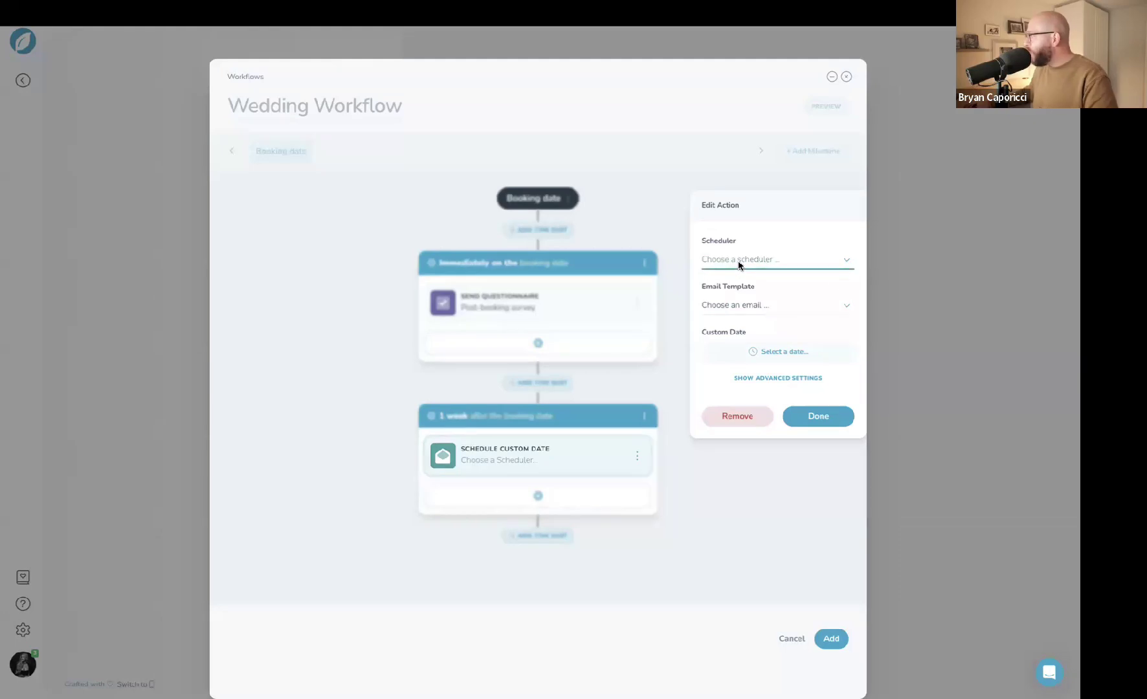
{"action": "left_click", "coordinate": [791, 318]}
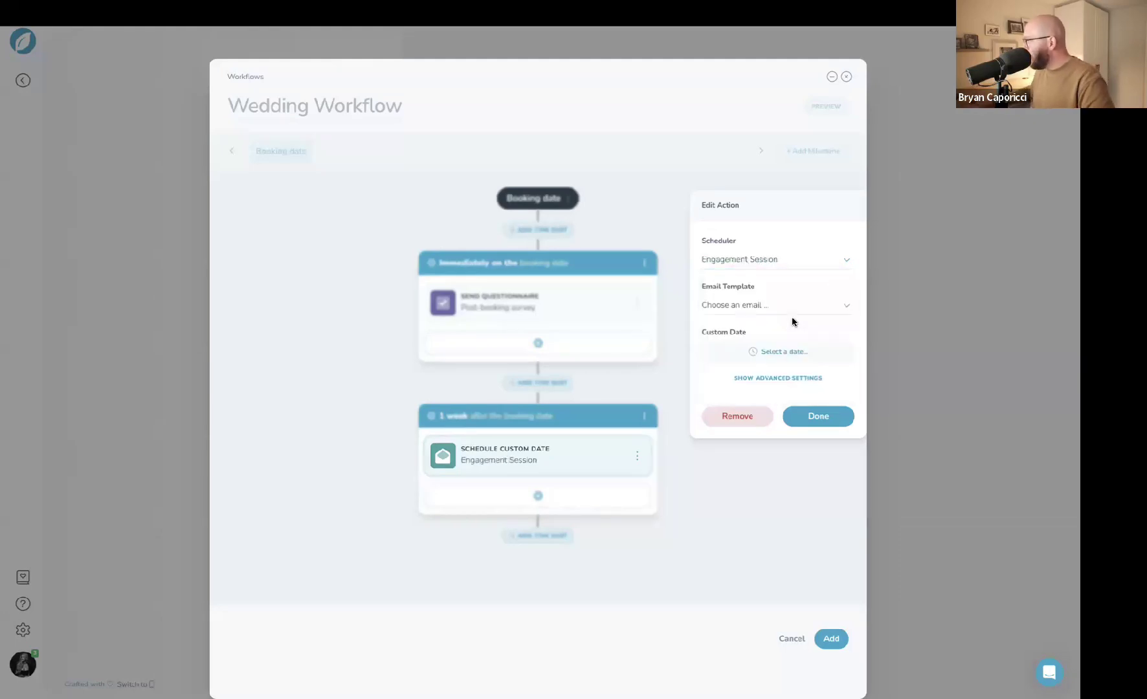
{"action": "left_click", "coordinate": [795, 309]}
{"action": "left_click", "coordinate": [756, 366]}
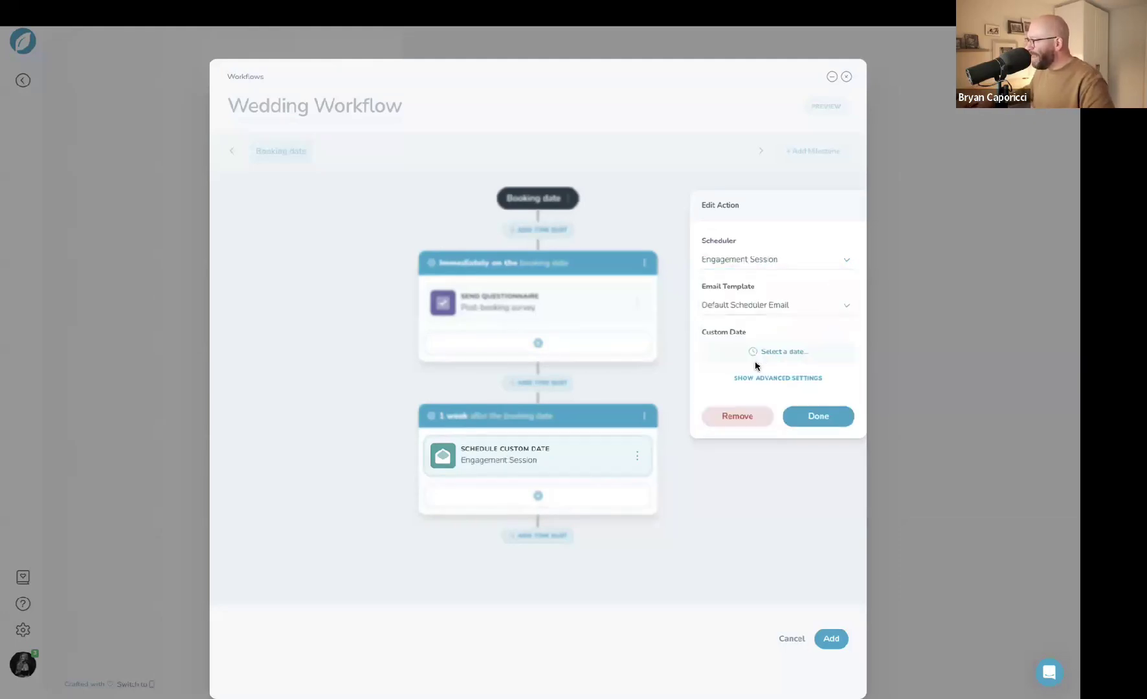
- Create a custom date named "Engagement session" for the scheduling action and finish editing the action
{"action": "left_click", "coordinate": [763, 359]}
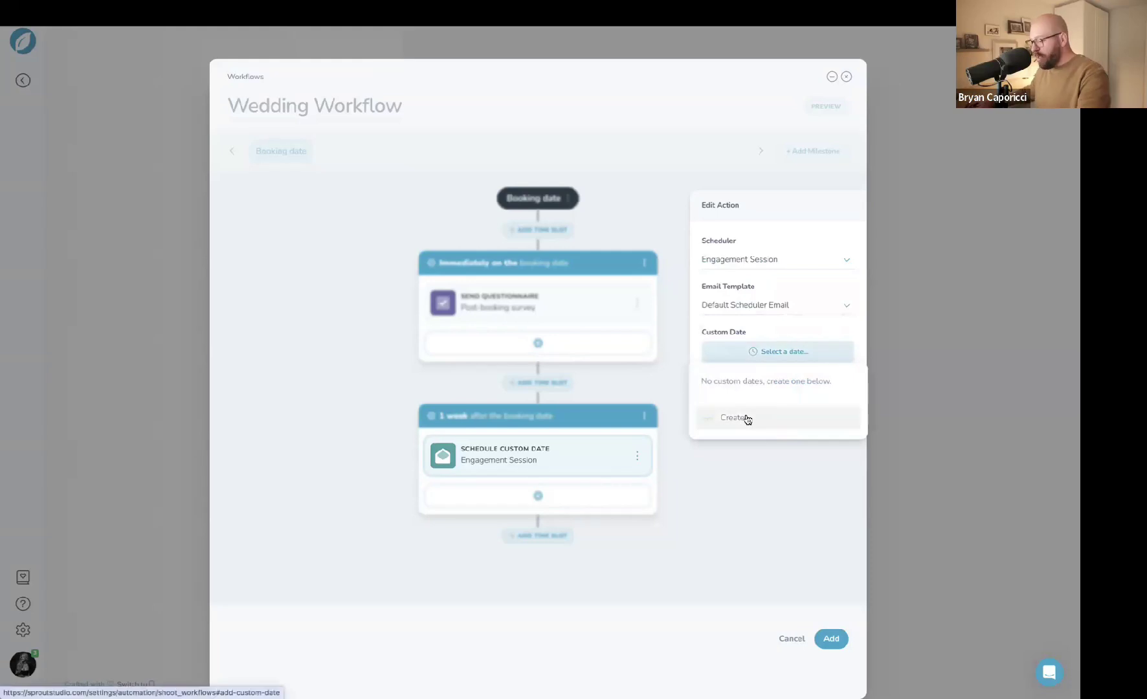
{"action": "left_click", "coordinate": [748, 418]}
{"action": "left_click", "coordinate": [738, 397]}
{"action": "type", "text": "Engagement s"}
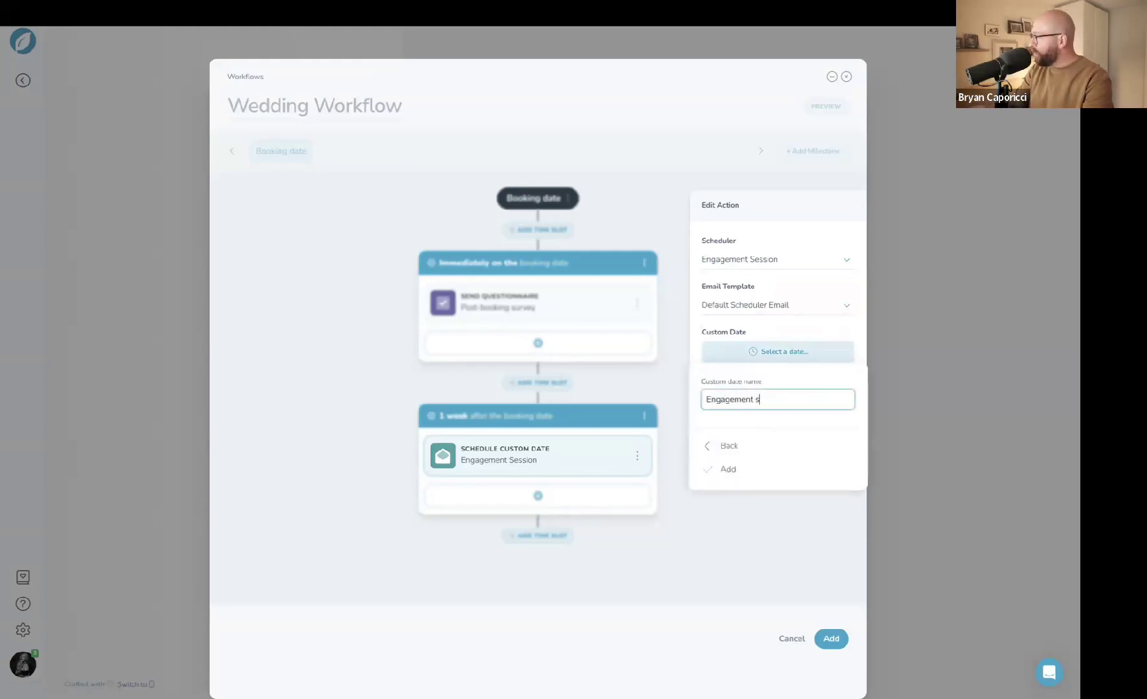
{"action": "type", "text": "ession"}
{"action": "left_click", "coordinate": [737, 467]}
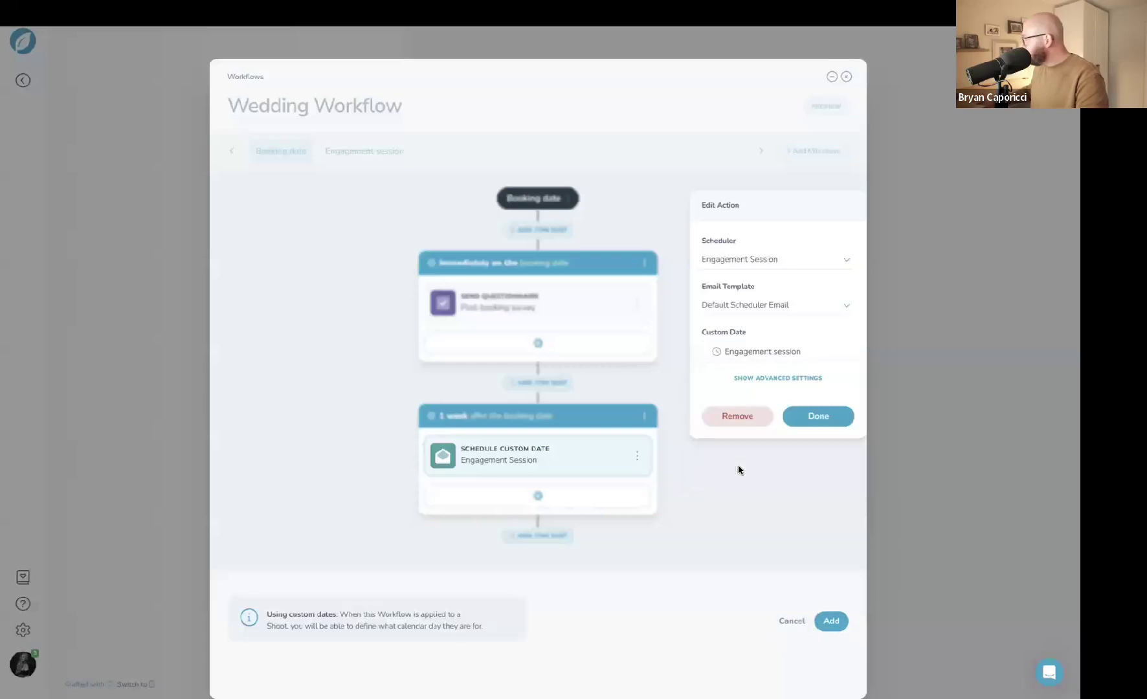
{"action": "left_click", "coordinate": [818, 416]}
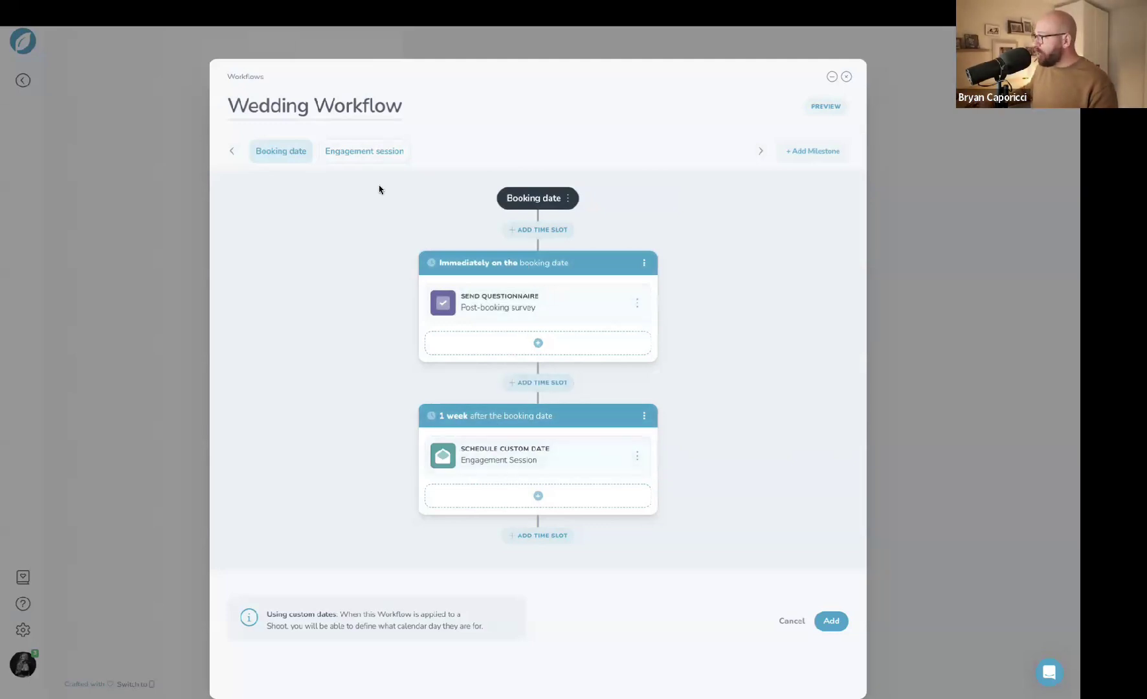
- Add a time slot set to 1 day after the Engagement session milestone
{"action": "left_click", "coordinate": [344, 159]}
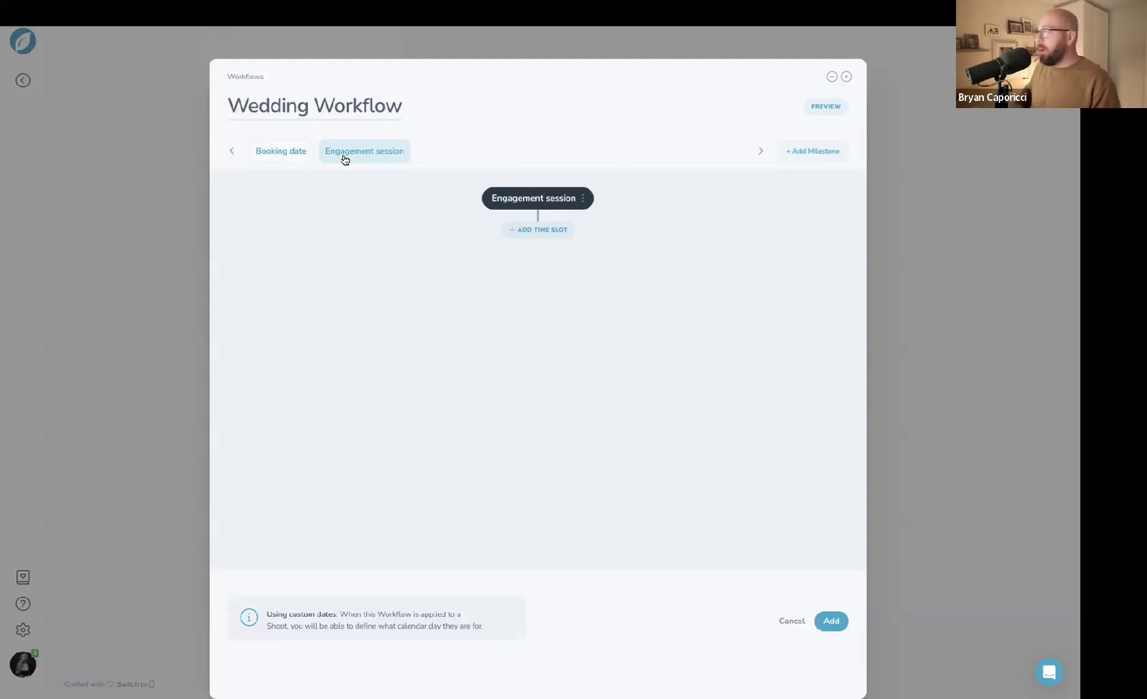
{"action": "left_click", "coordinate": [549, 230]}
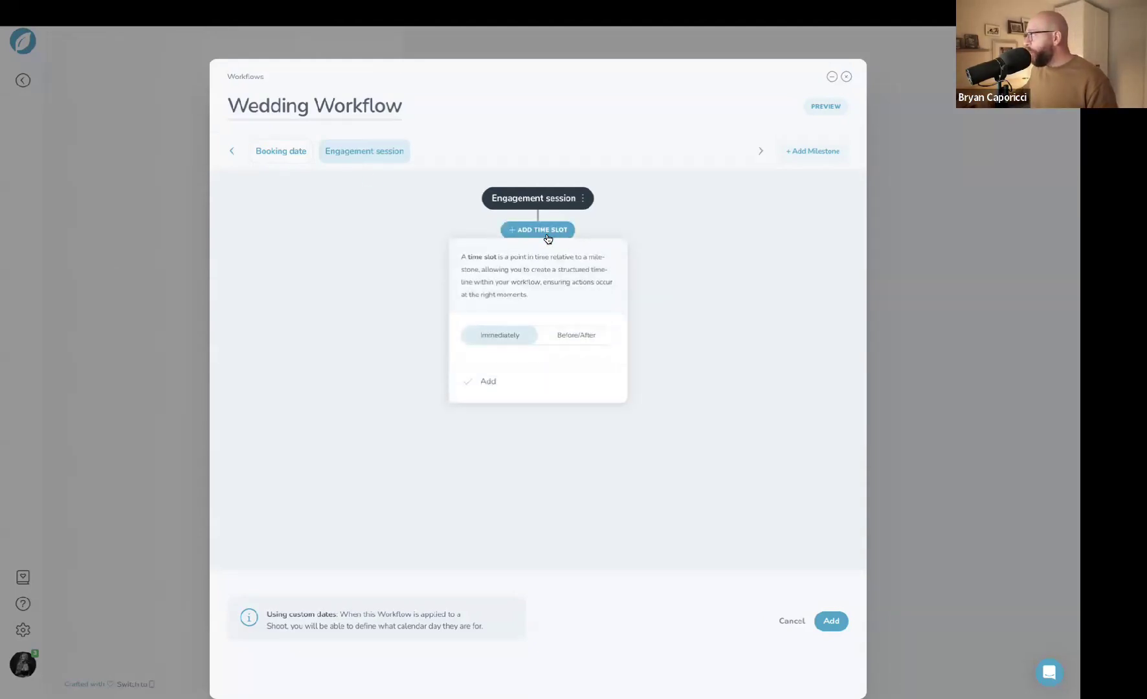
{"action": "left_click", "coordinate": [576, 337]}
{"action": "left_click", "coordinate": [564, 364]}
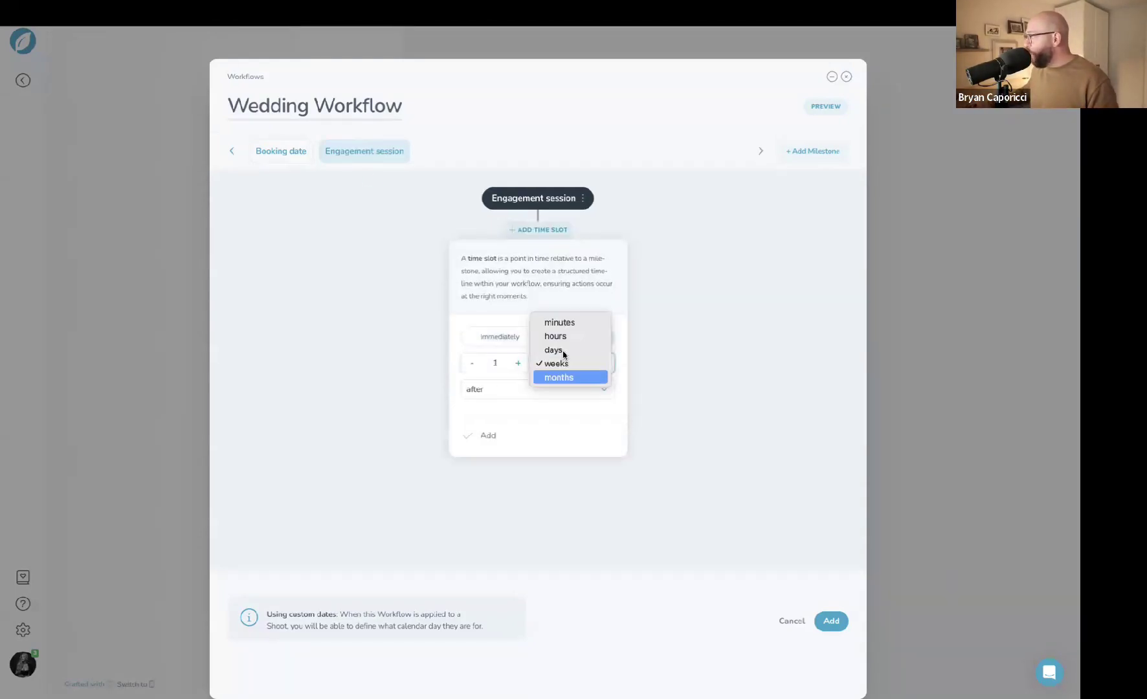
{"action": "left_click", "coordinate": [561, 349]}
{"action": "left_click", "coordinate": [508, 435]}
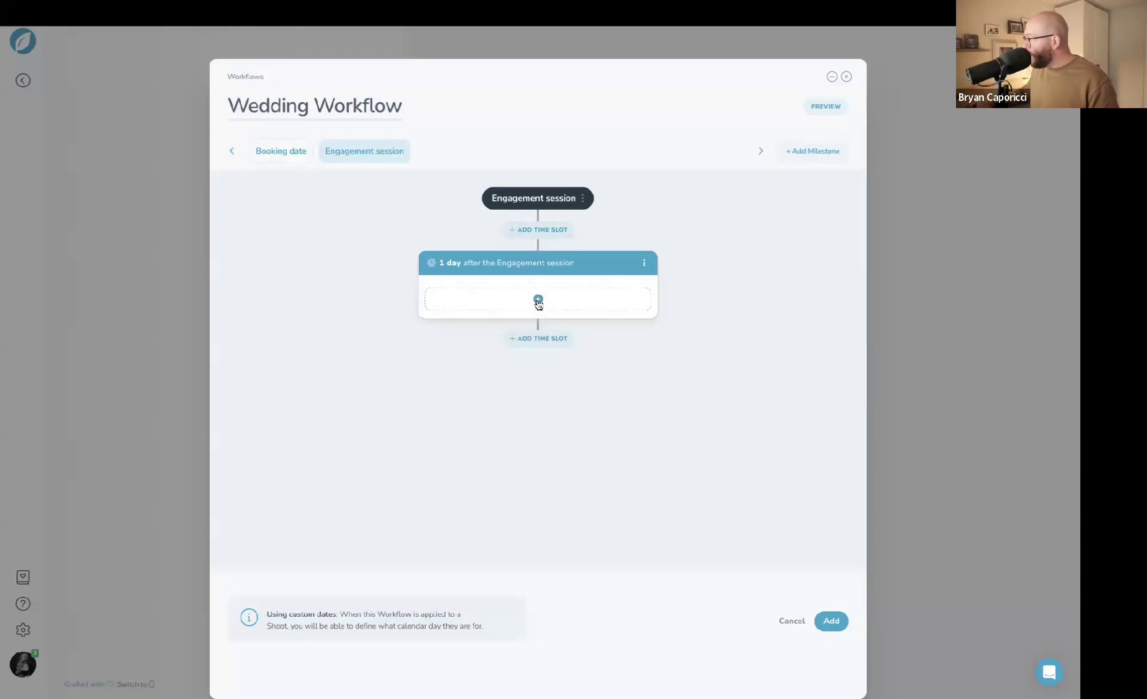
- Add a Send Questionnaire action to the 1-day slot, using Post-session feedback and the Default Questionnaire Available email template
{"action": "left_click", "coordinate": [538, 298]}
{"action": "left_click", "coordinate": [521, 411]}
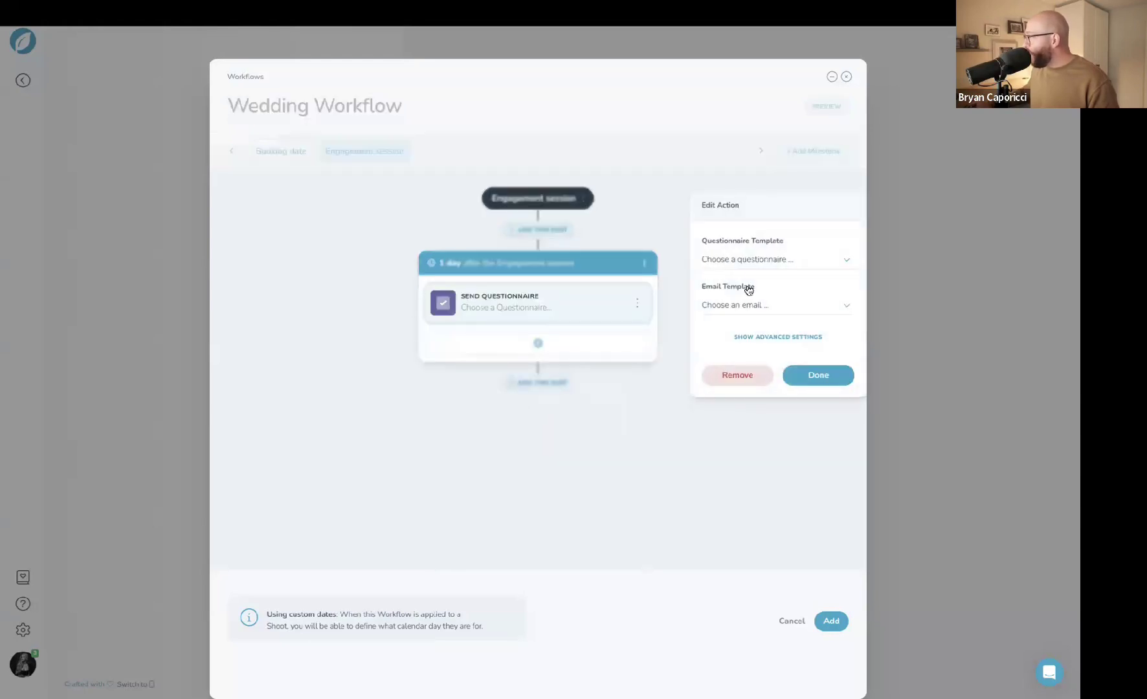
{"action": "left_click", "coordinate": [756, 260]}
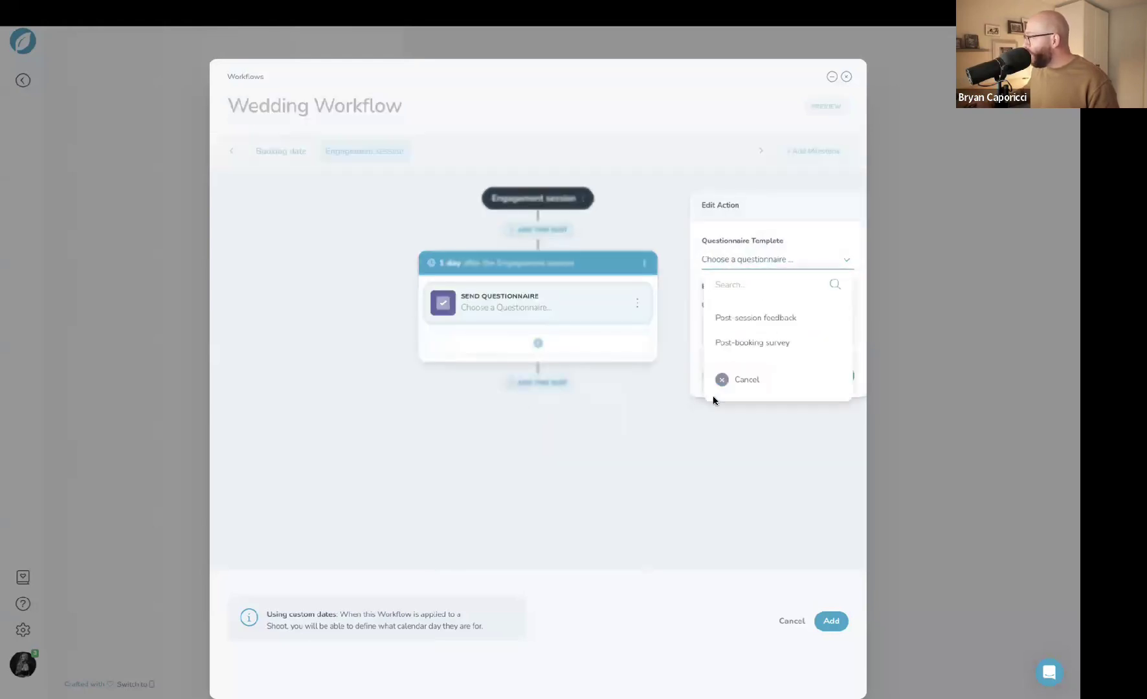
{"action": "left_click", "coordinate": [745, 319]}
{"action": "left_click", "coordinate": [760, 313]}
{"action": "left_click", "coordinate": [751, 360]}
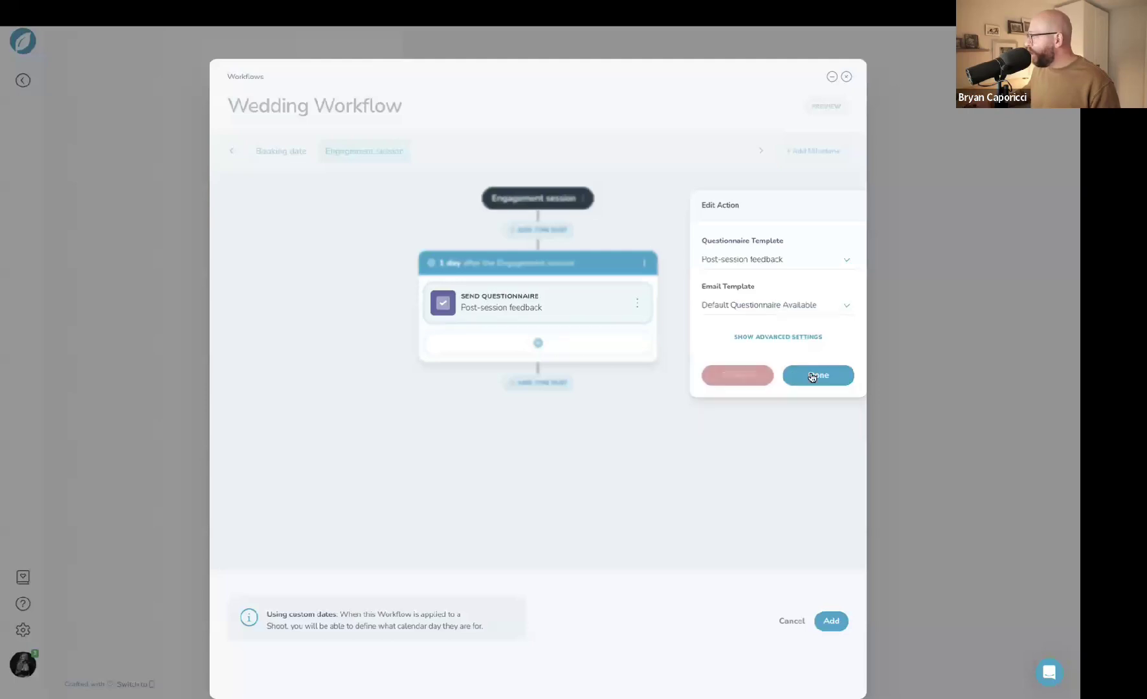
{"action": "left_click", "coordinate": [817, 375]}
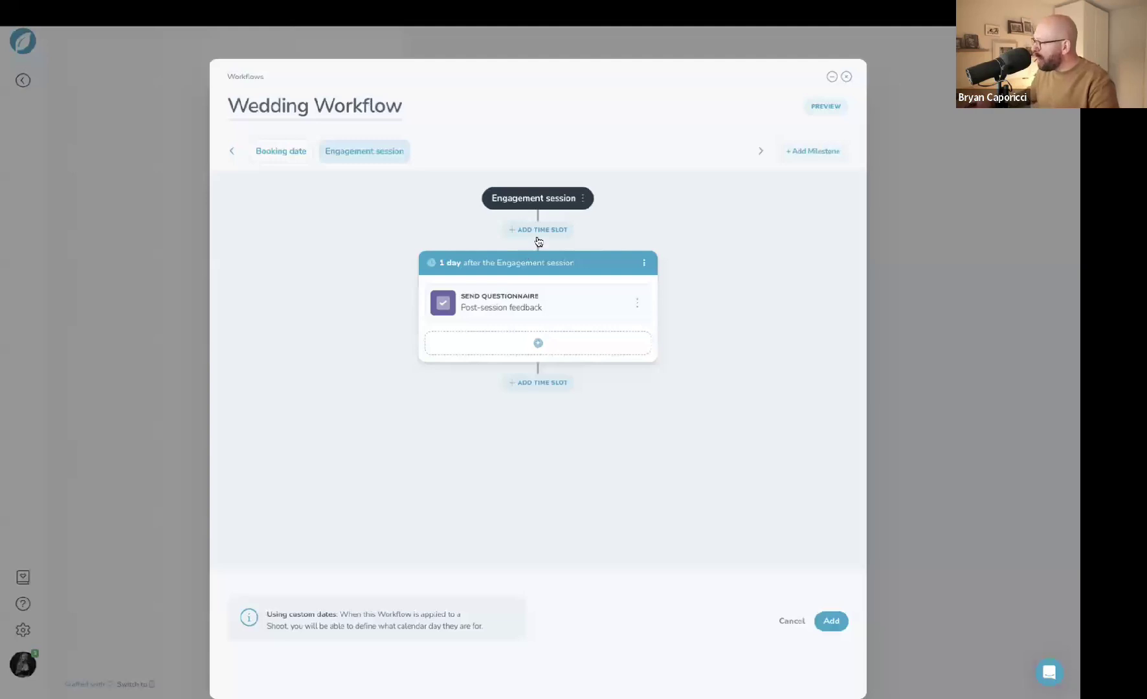
- Add a Shoot date milestone and give it a time slot that runs immediately on the shoot date
{"action": "left_click", "coordinate": [813, 152]}
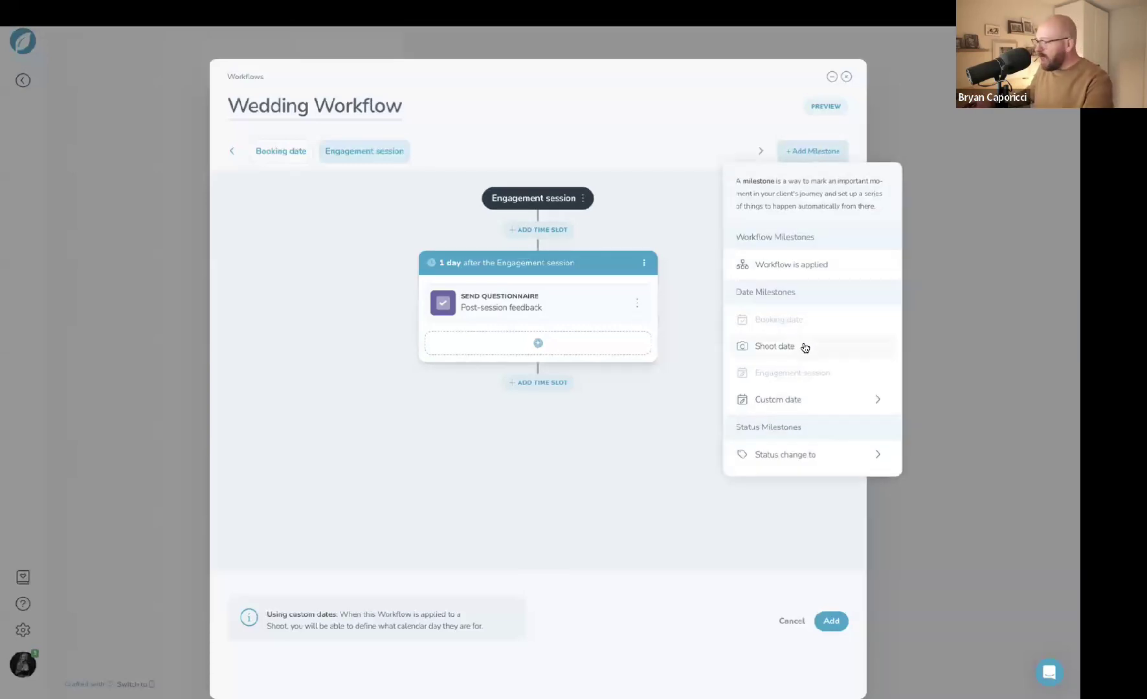
{"action": "left_click", "coordinate": [779, 345]}
{"action": "left_click", "coordinate": [542, 231]}
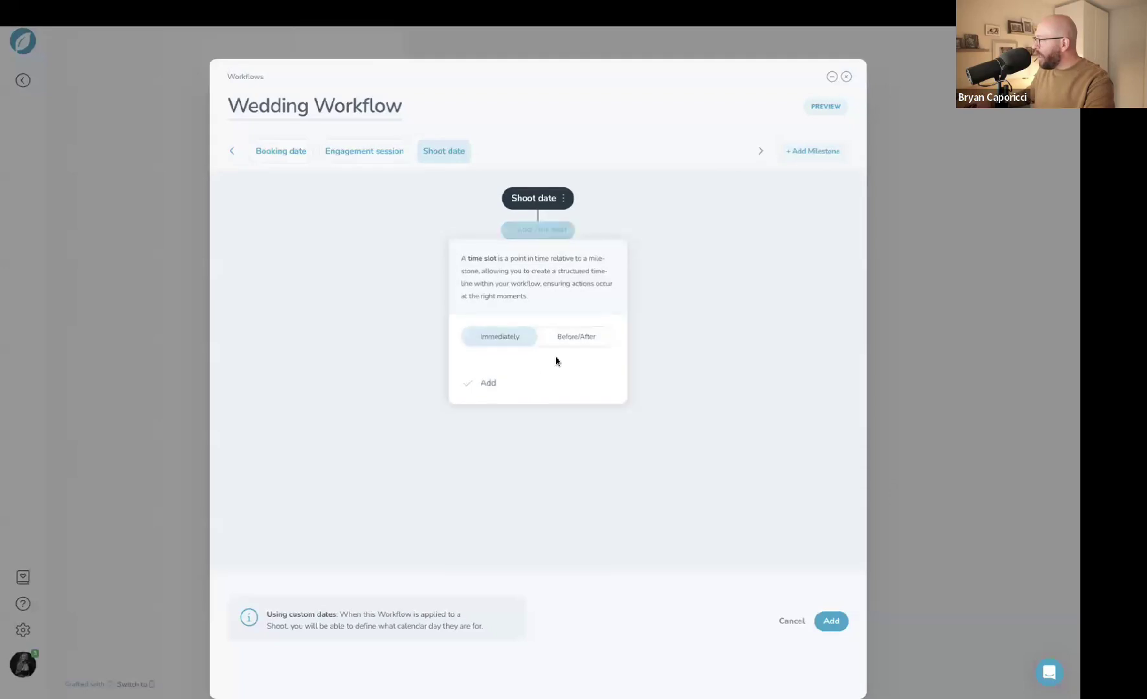
{"action": "left_click", "coordinate": [542, 336]}
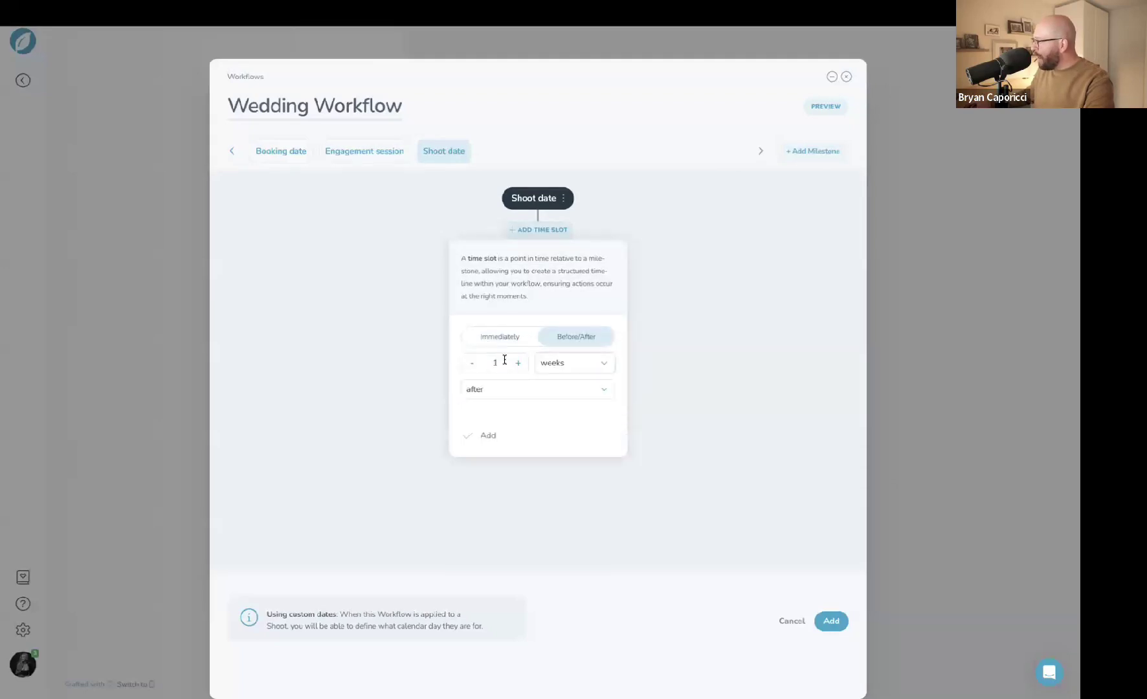
{"action": "left_click", "coordinate": [502, 342]}
{"action": "left_click", "coordinate": [512, 387]}
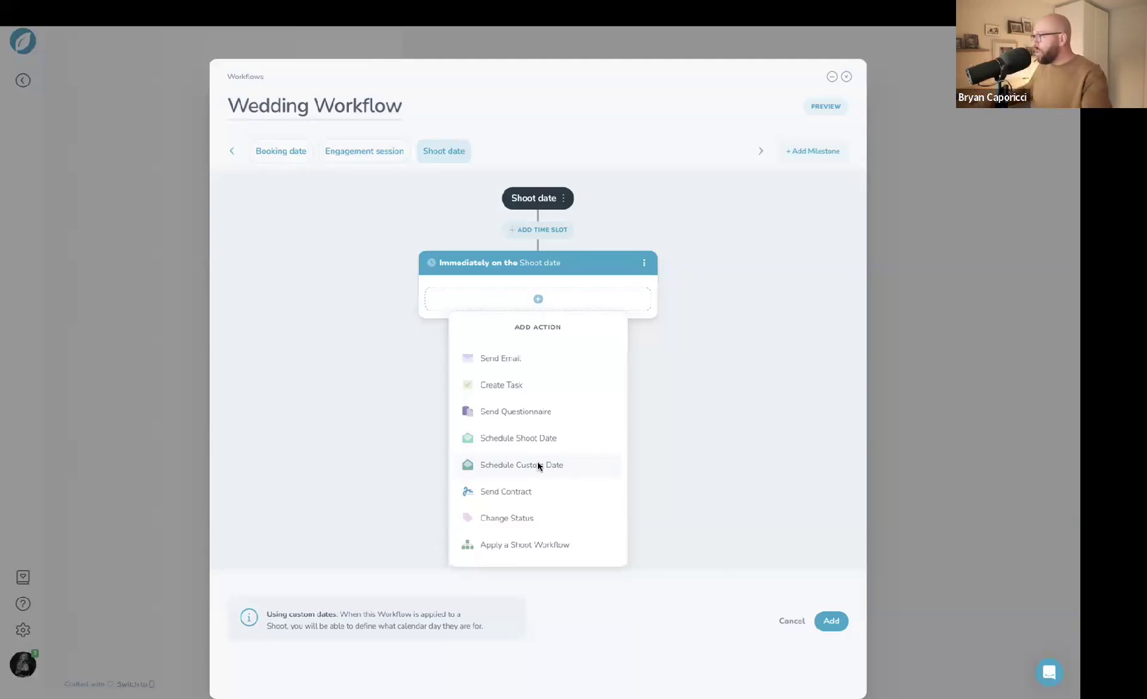
- Add a Change Status action to the immediate shoot-date slot with the status Post-Shoot
{"action": "left_click", "coordinate": [509, 518]}
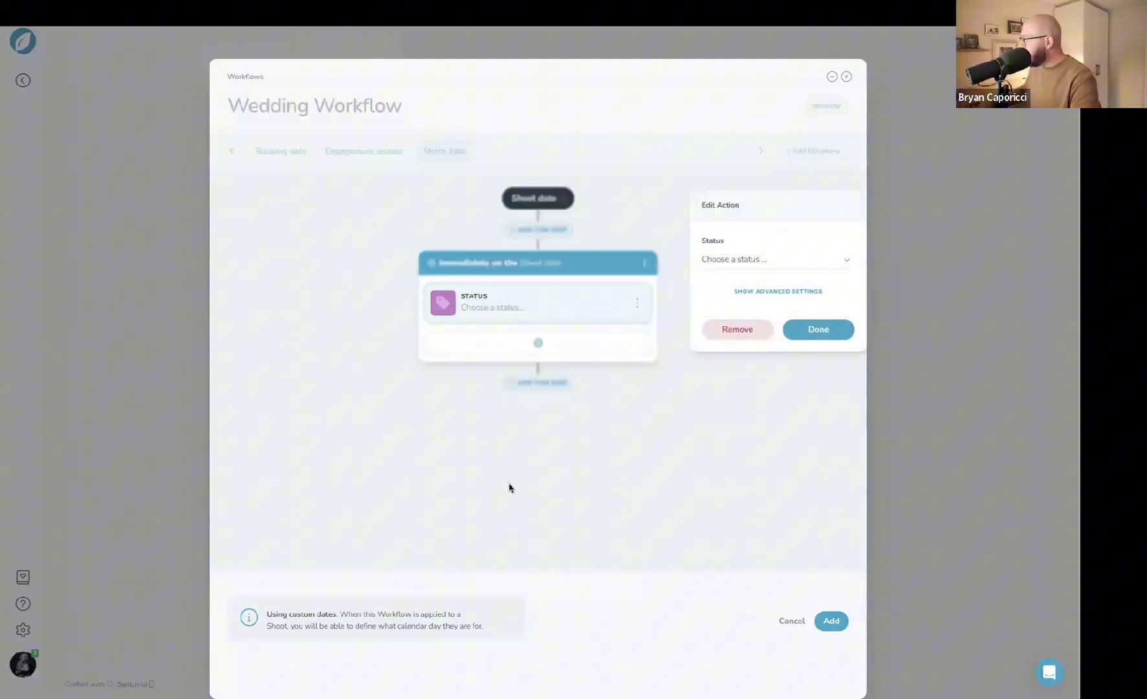
{"action": "left_click", "coordinate": [761, 254]}
{"action": "left_click", "coordinate": [767, 366]}
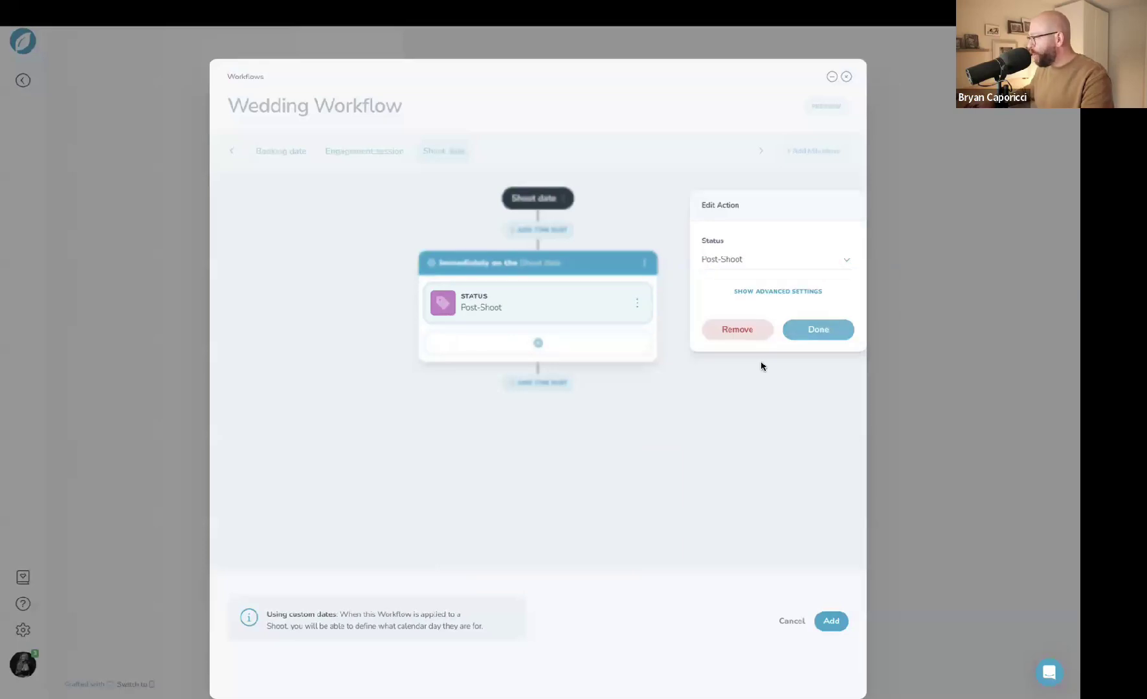
{"action": "left_click", "coordinate": [832, 328]}
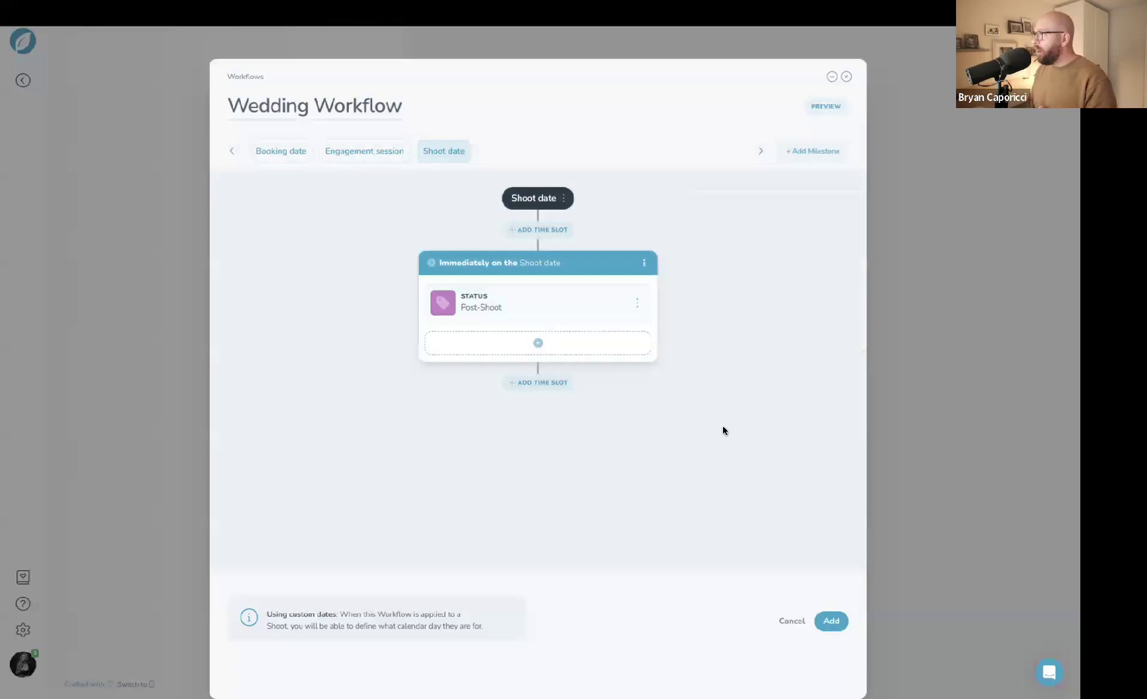
- Save the completed Wedding Workflow to the shoot workflow templates
{"action": "left_click", "coordinate": [584, 348]}
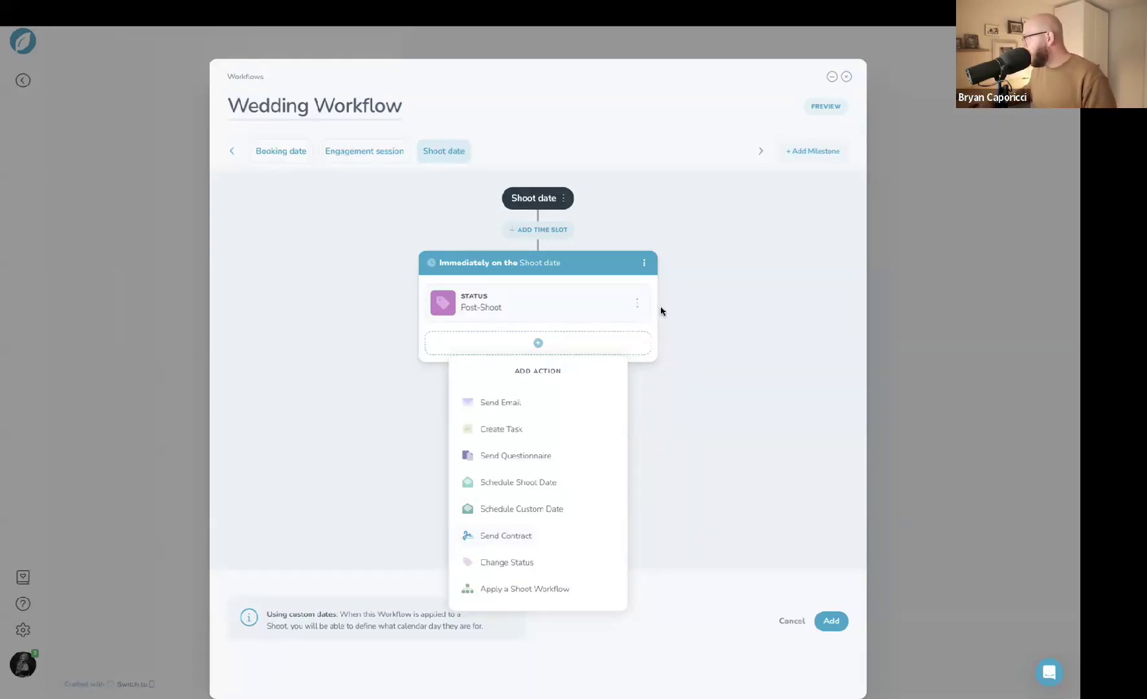
{"action": "left_click", "coordinate": [670, 415]}
{"action": "left_click", "coordinate": [828, 622]}
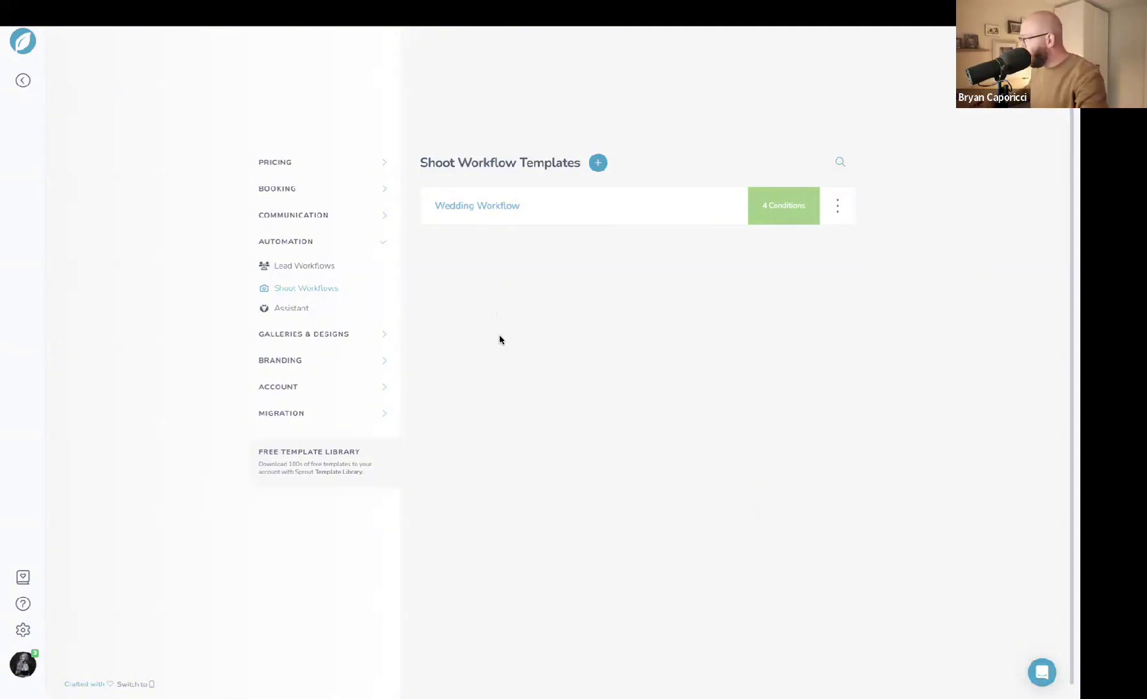
- Create a new questionnaire template in the Communication settings and name it "Wedding album questionnaire"
{"action": "left_click", "coordinate": [309, 223]}
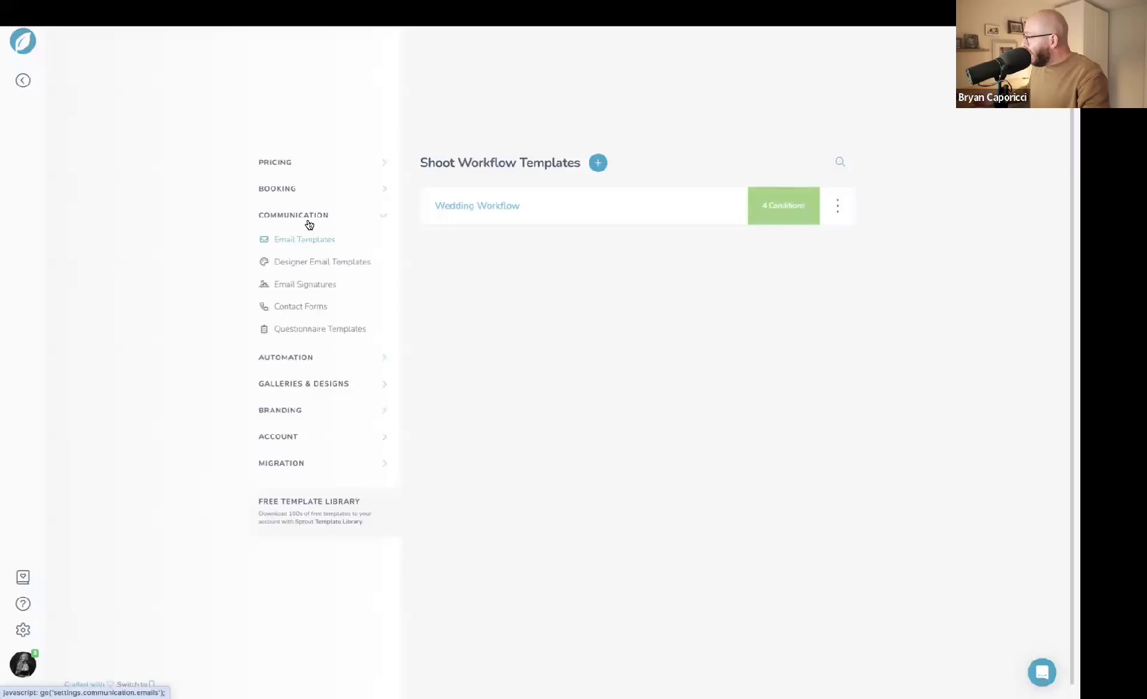
{"action": "left_click", "coordinate": [326, 330]}
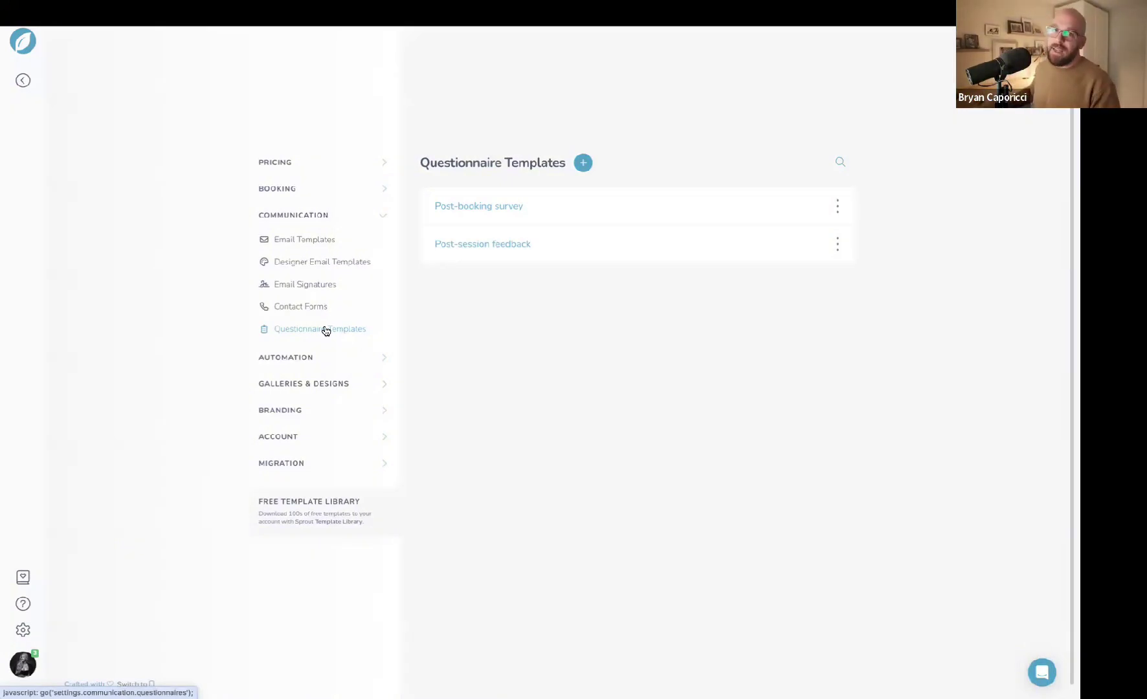
{"action": "left_click", "coordinate": [583, 164]}
{"action": "left_click", "coordinate": [573, 218]}
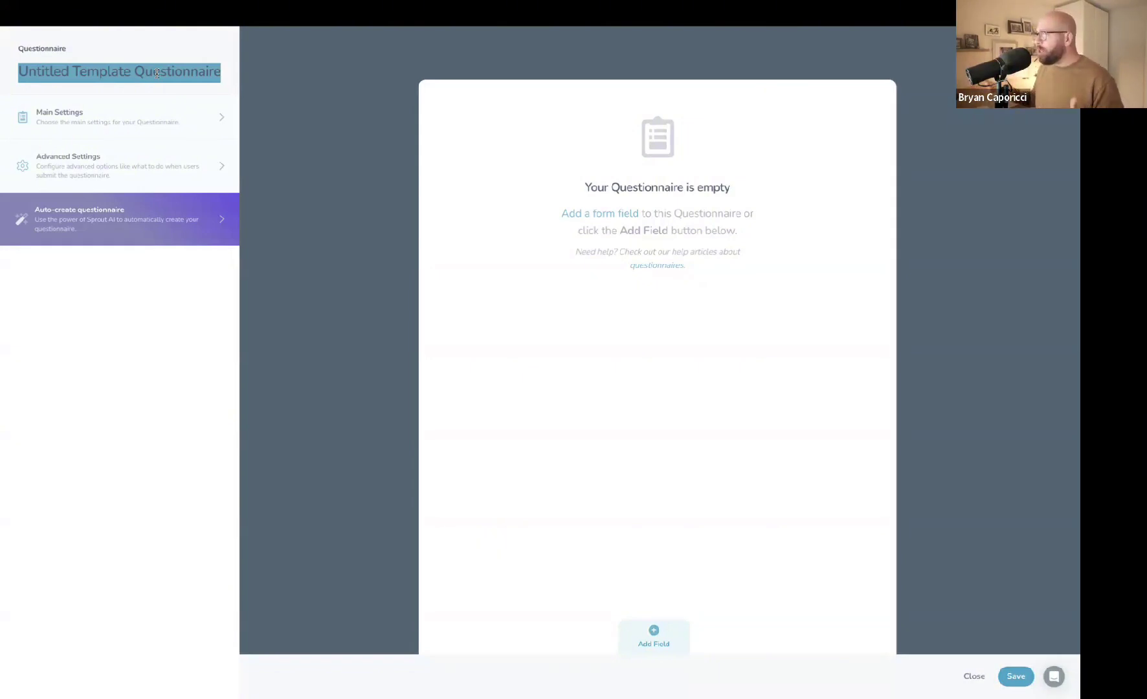
{"action": "type", "text": "Wedding al"}
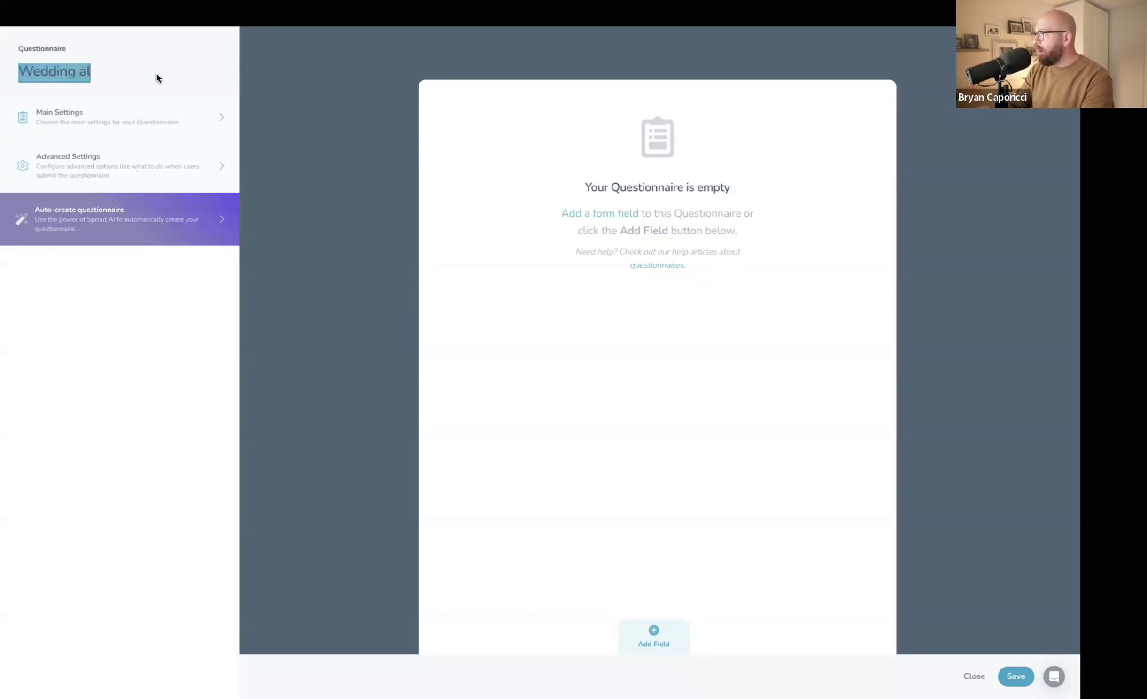
{"action": "type", "text": "bum questionnaire"}
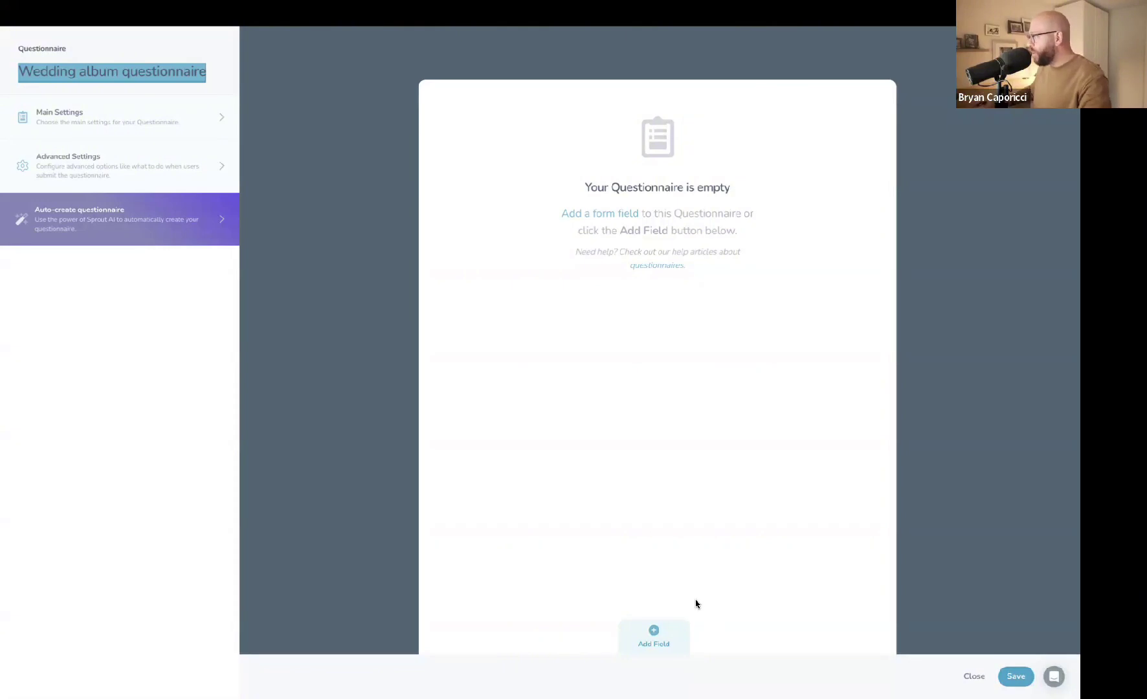
- Configure questionnaire auto-creation with the type "Sell an existing client to make more money", Long length and the friendly, conversational tone
{"action": "left_click", "coordinate": [648, 641]}
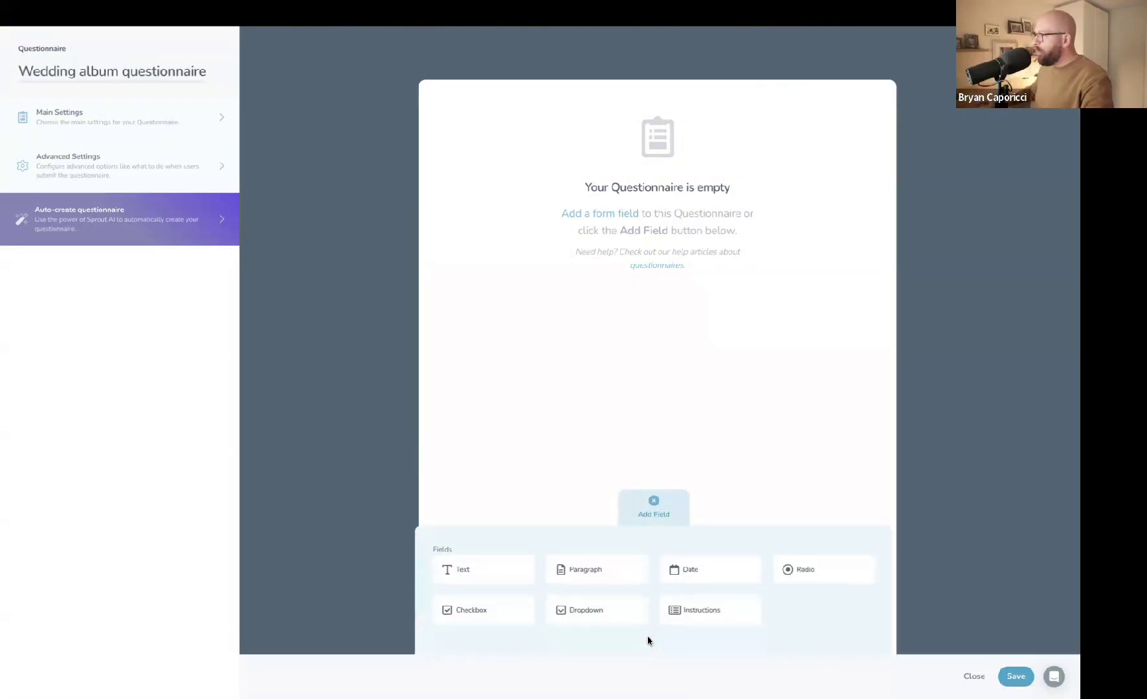
{"action": "left_click", "coordinate": [288, 370]}
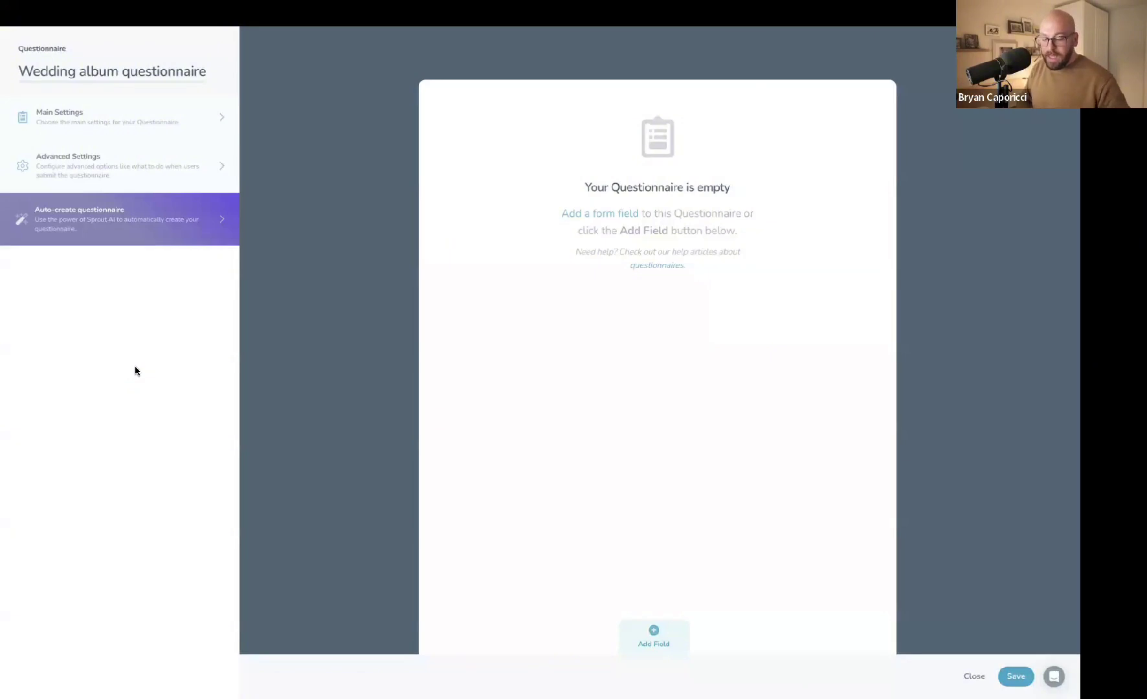
{"action": "left_click", "coordinate": [125, 236]}
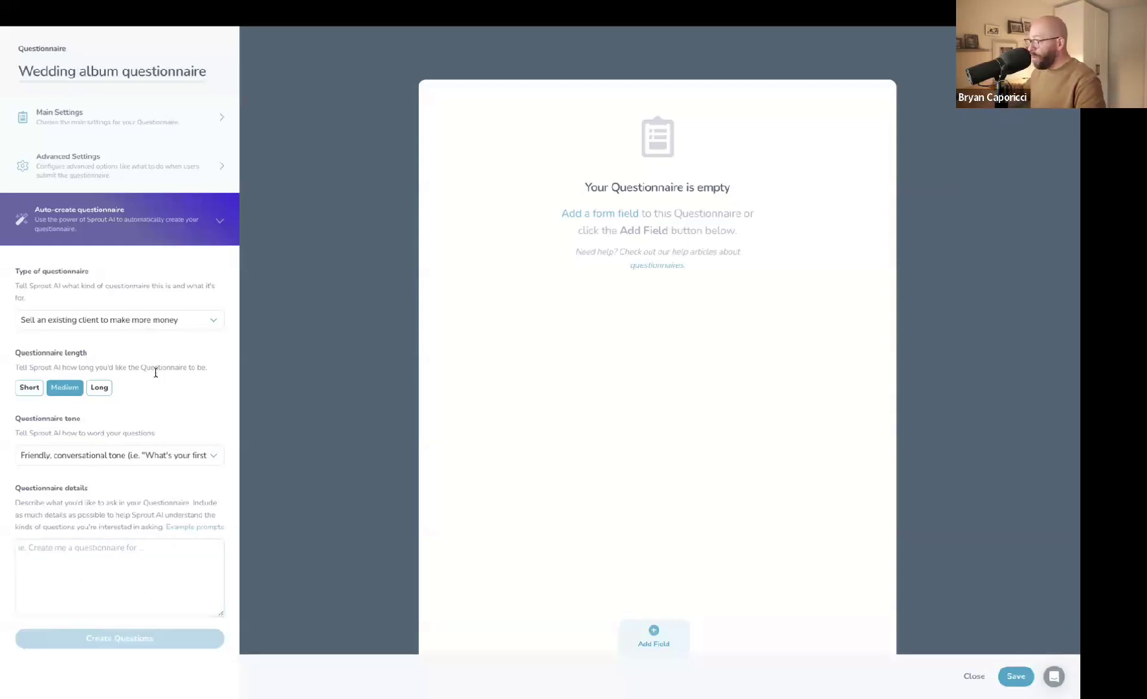
{"action": "left_click", "coordinate": [102, 320]}
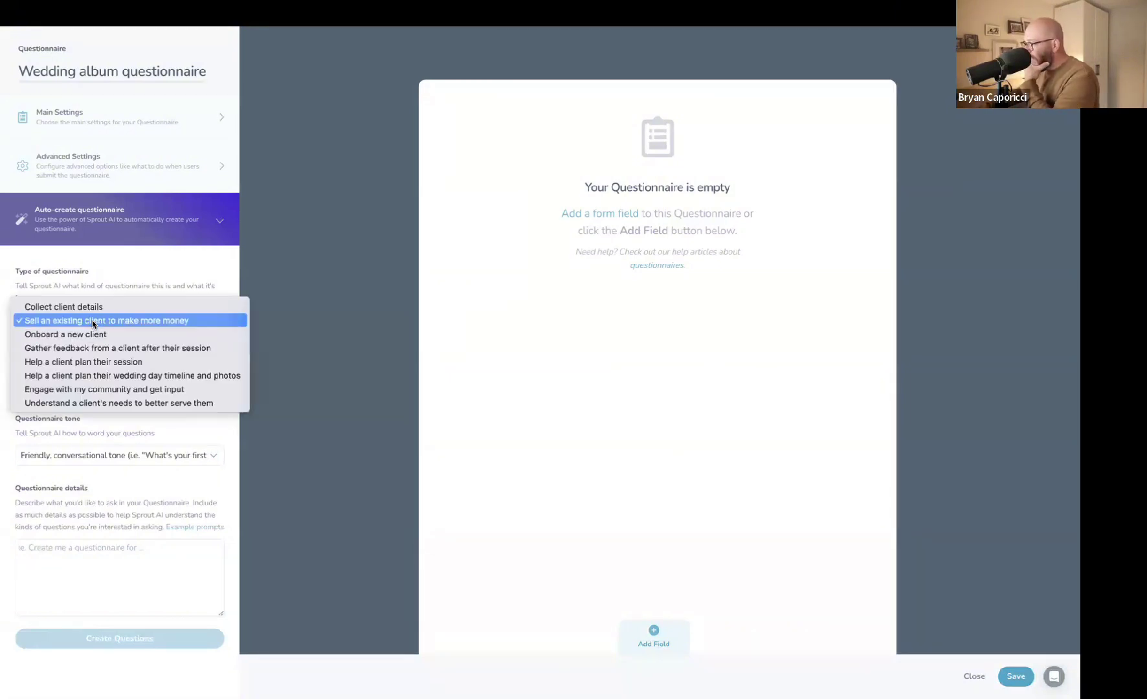
{"action": "left_click", "coordinate": [92, 321]}
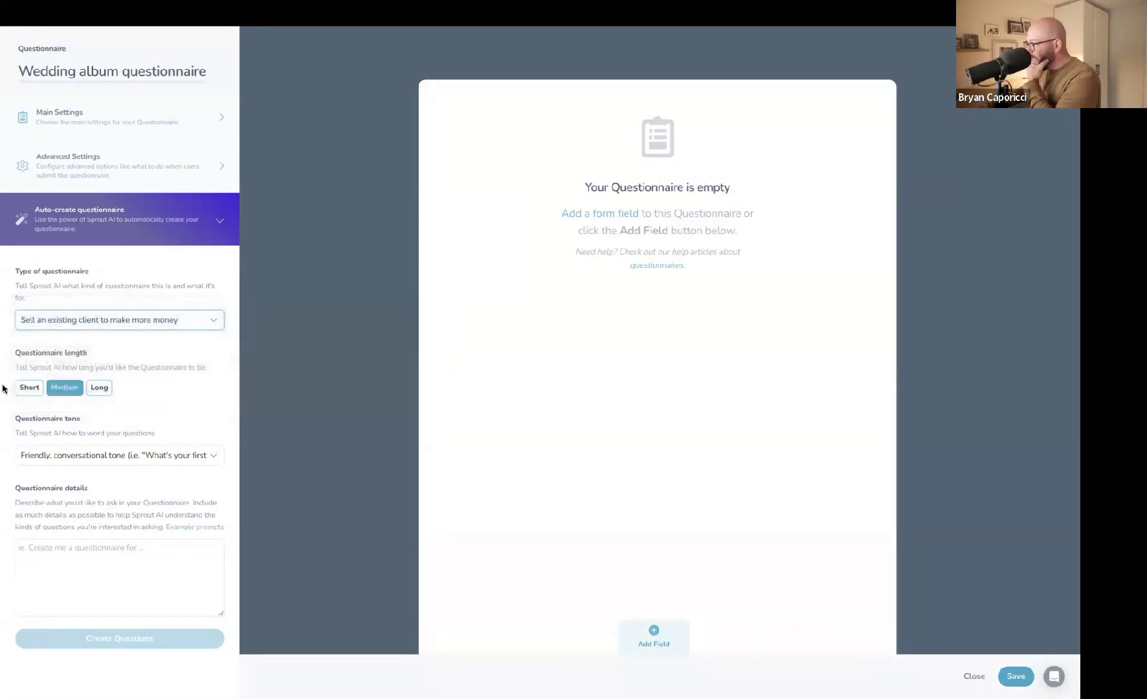
{"action": "left_click", "coordinate": [99, 388]}
{"action": "left_click", "coordinate": [41, 454]}
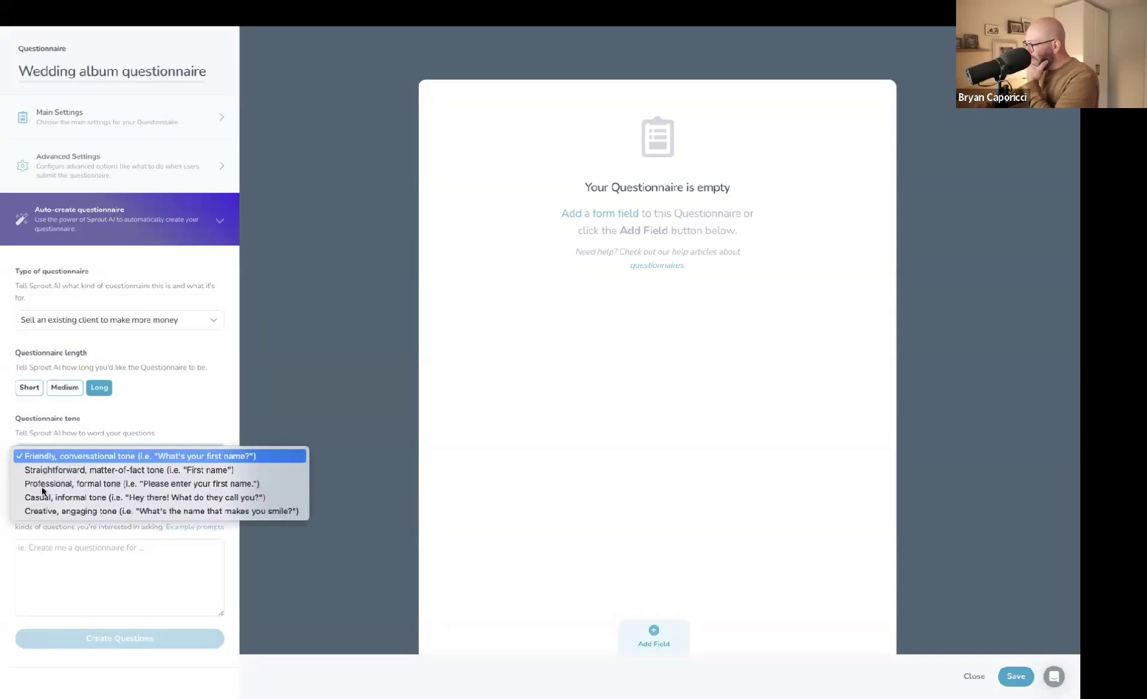
{"action": "left_click", "coordinate": [78, 456]}
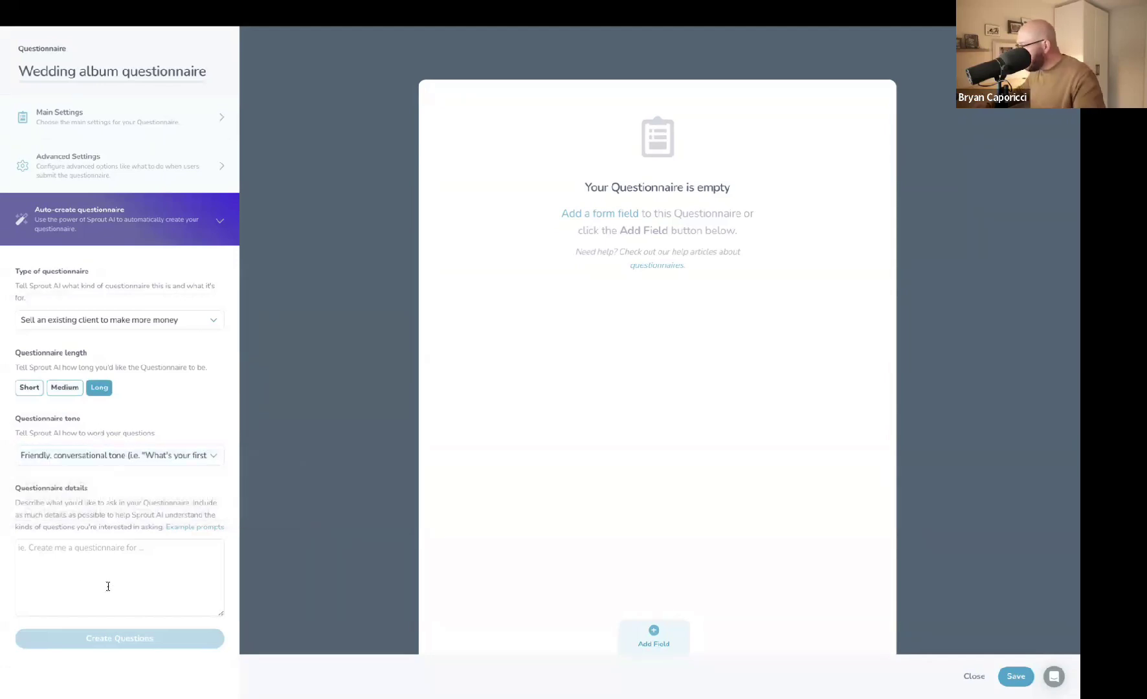
- Start the questionnaire details with "I want to send a questionnaire to a couple after I book them to get them to start thinking about their wedding album."
{"action": "left_click", "coordinate": [103, 566]}
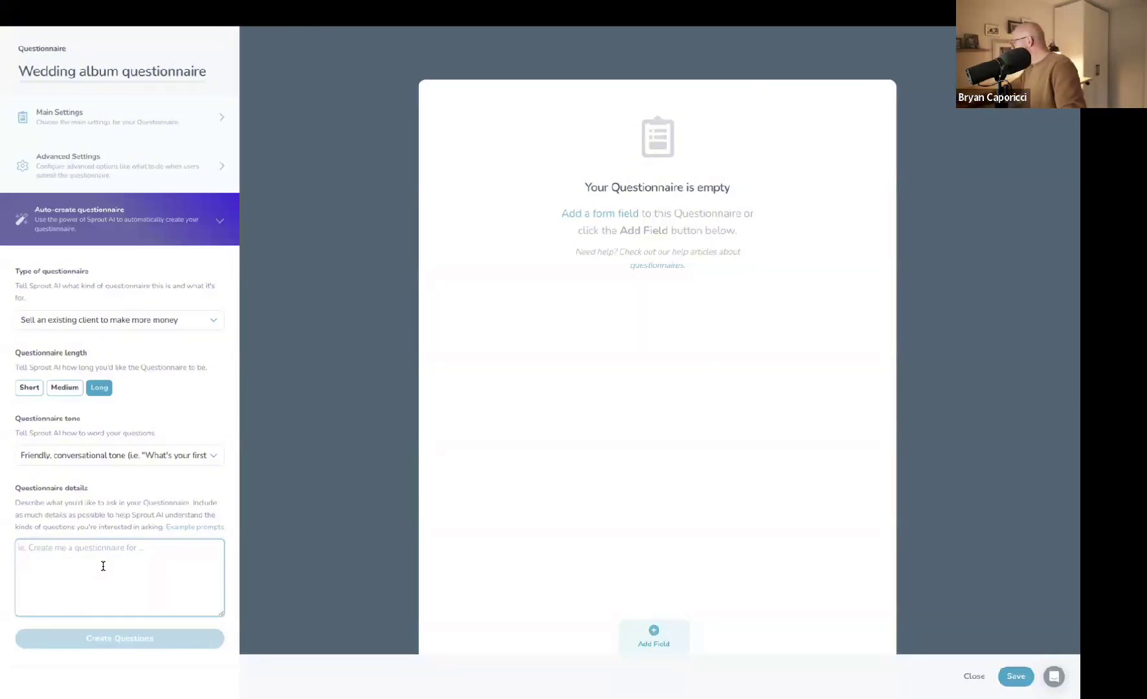
{"action": "type", "text": "I want to"}
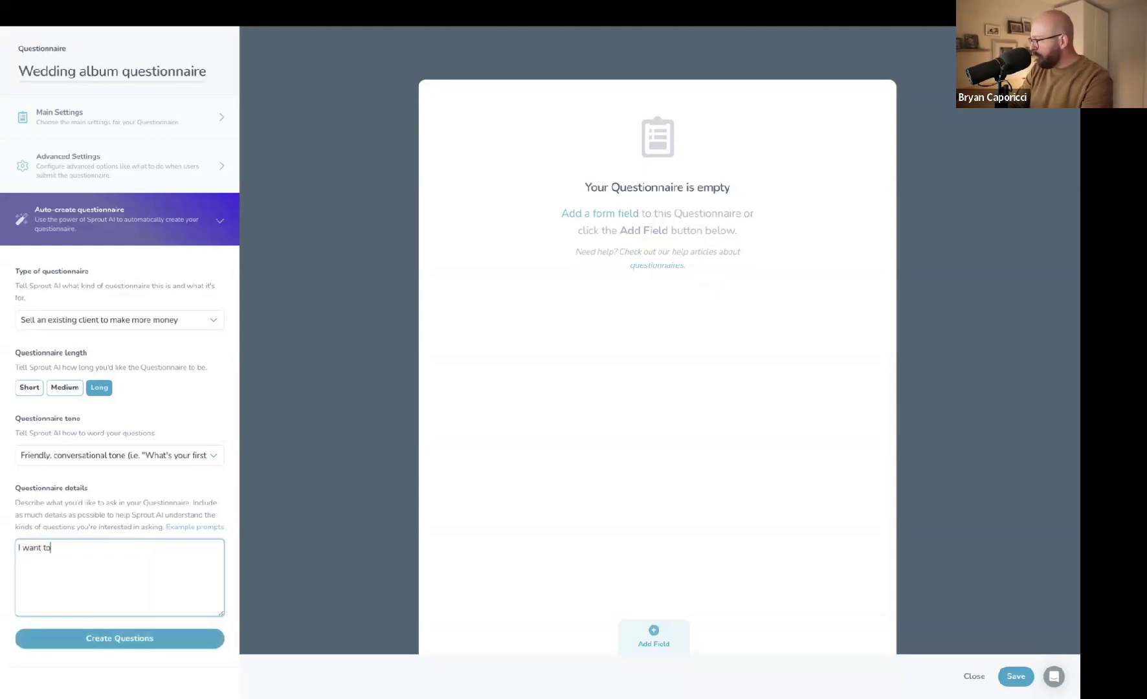
{"action": "type", "text": " send a questionnaire t a"}
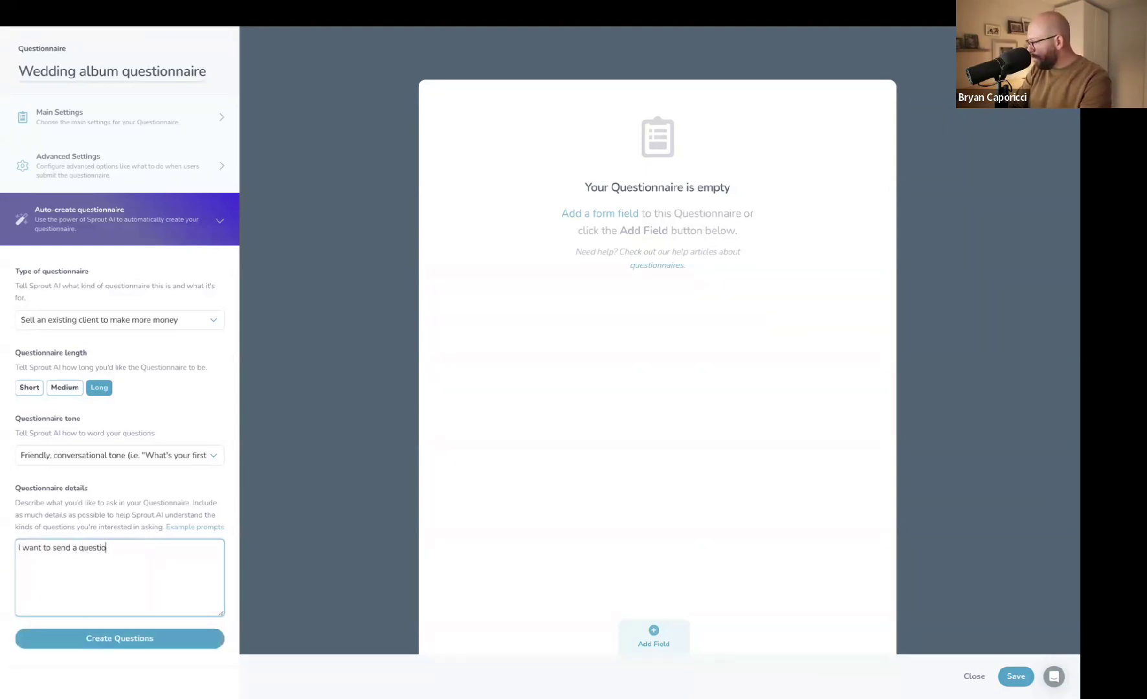
{"action": "key", "text": "BackSpace"}
{"action": "key", "text": "BackSpace"}
{"action": "type", "text": "o a couple aftet"}
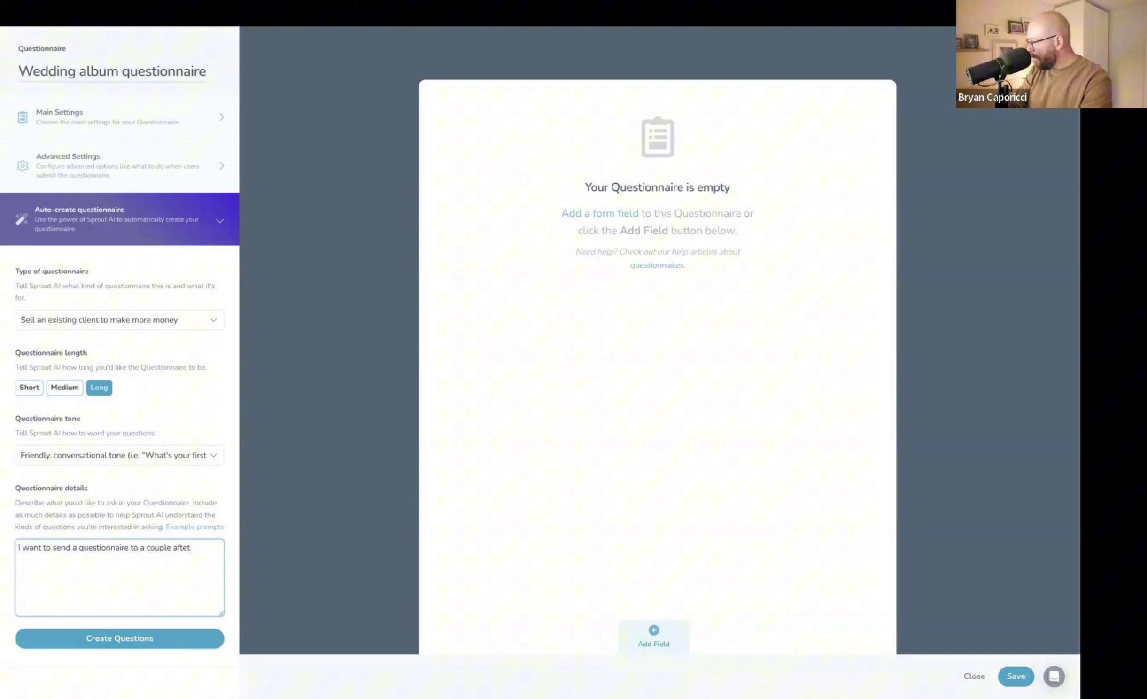
{"action": "key", "text": "BackSpace"}
{"action": "type", "text": "r I"}
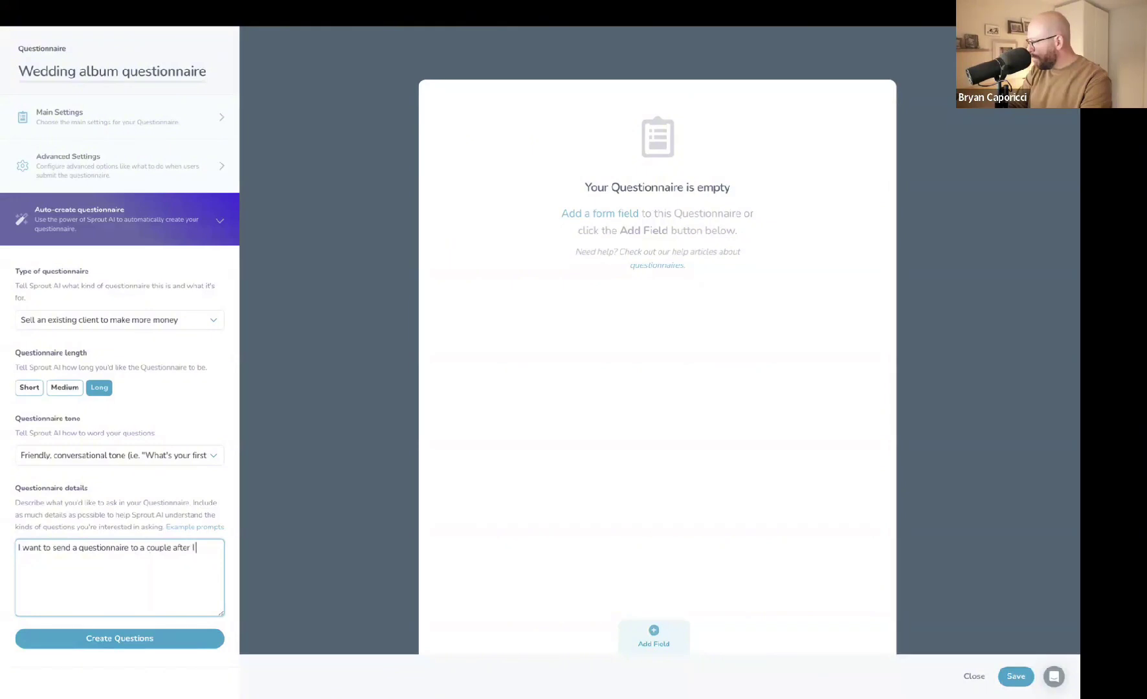
{"action": "type", "text": " book them to get them to start thinking about the"}
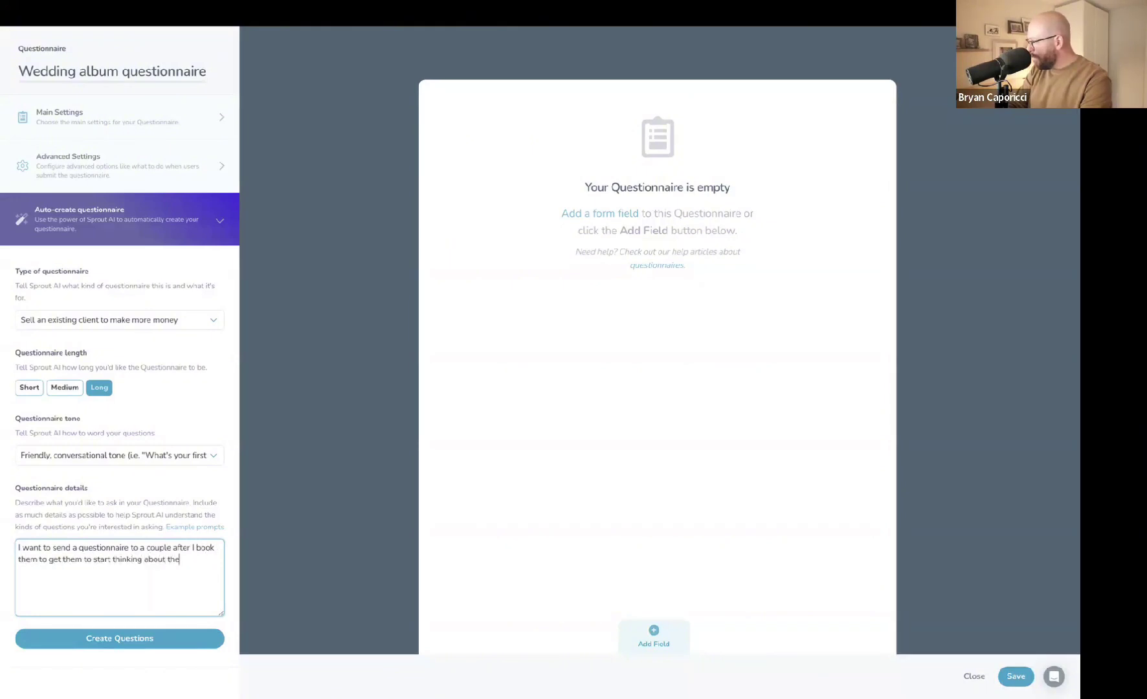
{"action": "type", "text": "ir wedding album. A lot of coule"}
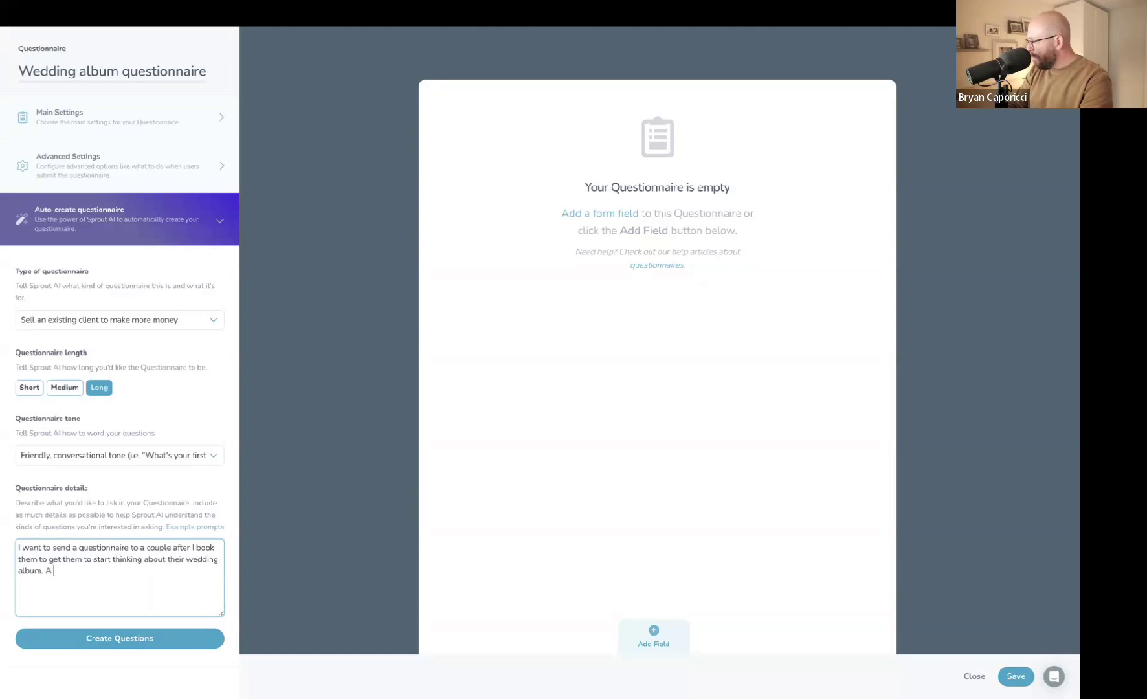
- Continue the questionnaire details with "A lot of couples haven't put any thought into it yet, so I want"
{"action": "key", "text": "BackSpace"}
{"action": "key", "text": "BackSpace"}
{"action": "type", "text": "ple"}
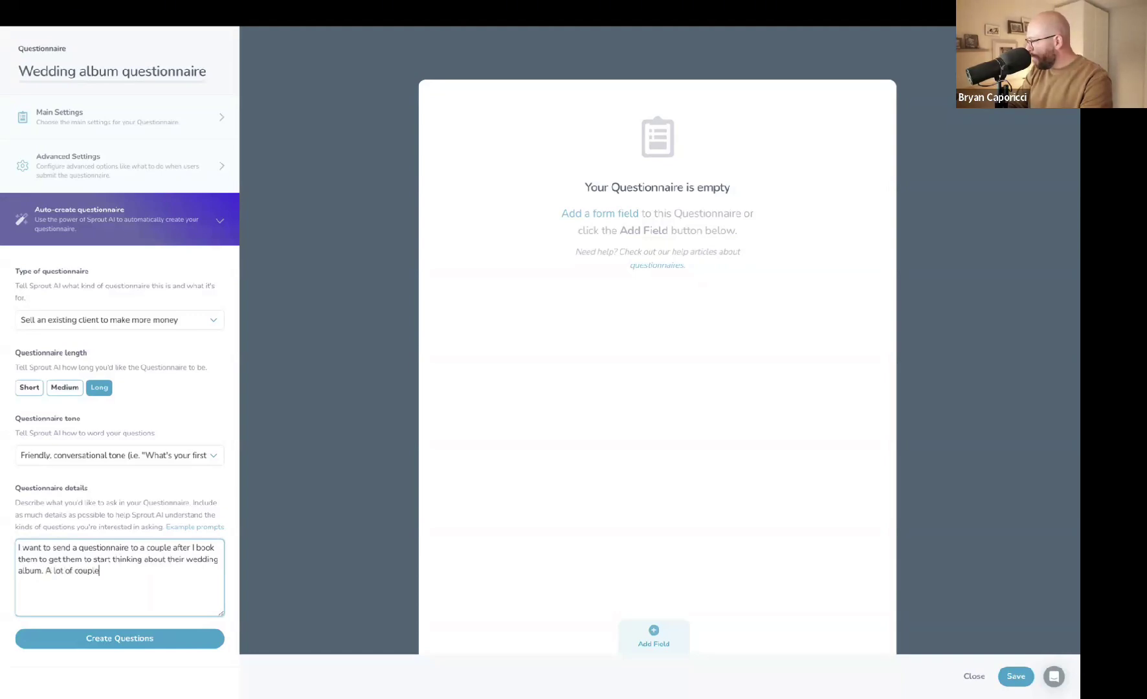
{"action": "type", "text": "s haven't put any thought"}
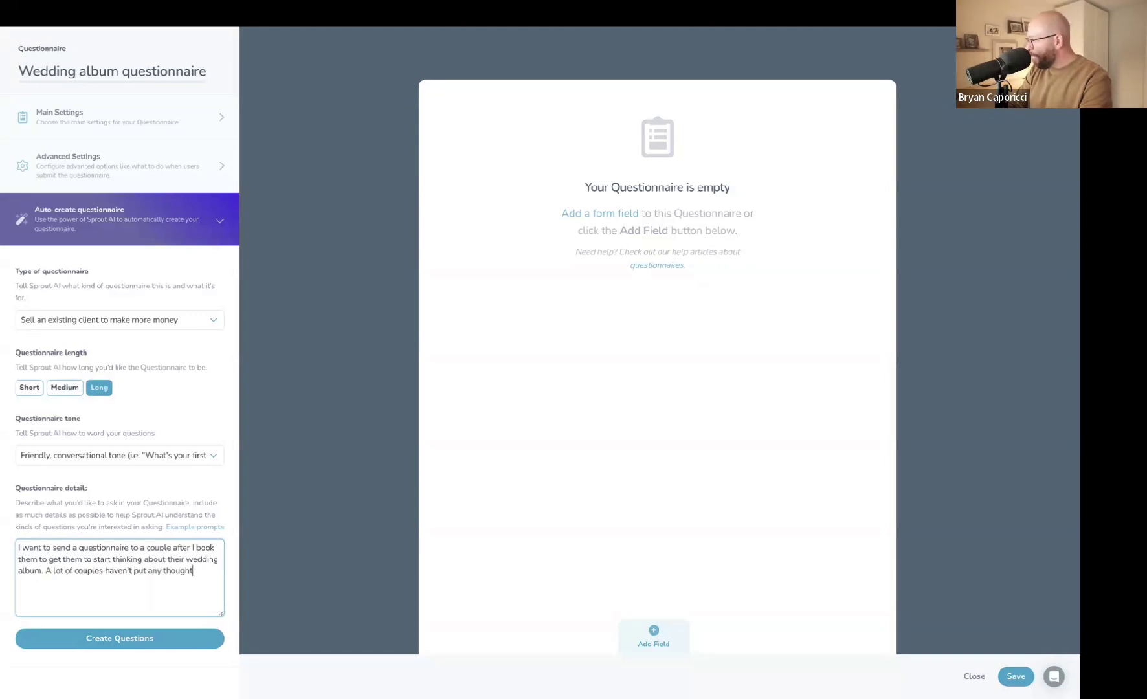
{"action": "type", "text": " into it yet. so I want "}
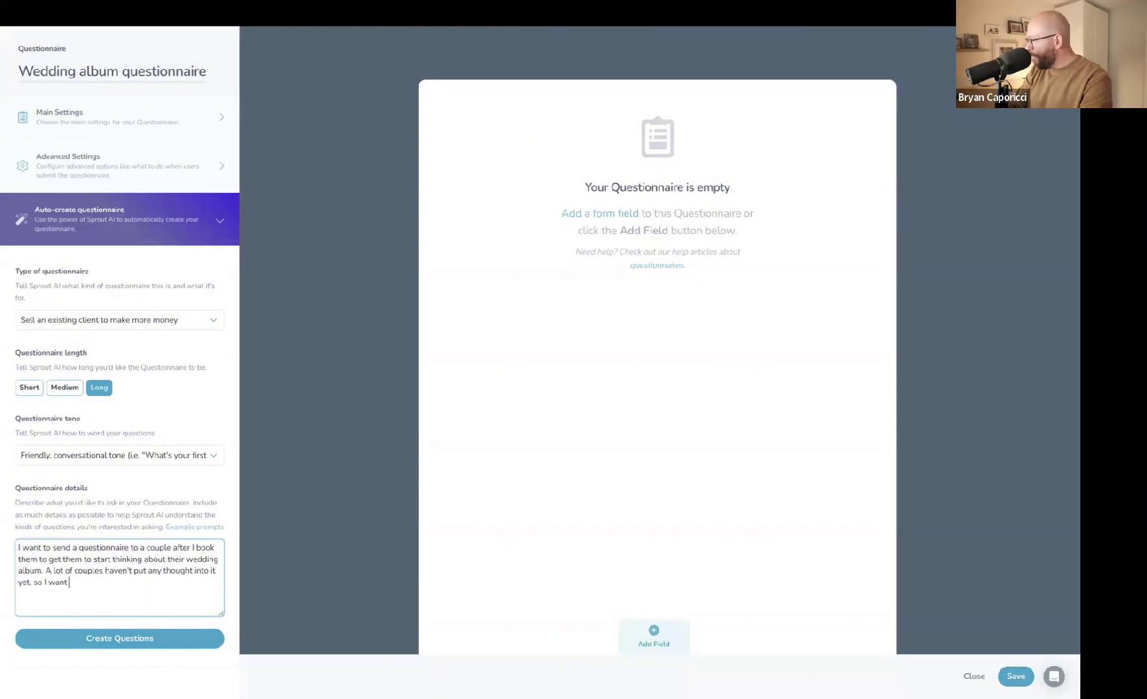
- Complete the details with prompting that thinking, questions on album kind, use, display place and traditions, plus "Get emotional!", and generate the questions
{"action": "type", "text": "to \"prompt\" that thinking. What kind of album do they want? What do they imagine doing with their album? Where will they display it? What kind of traditions would they "}
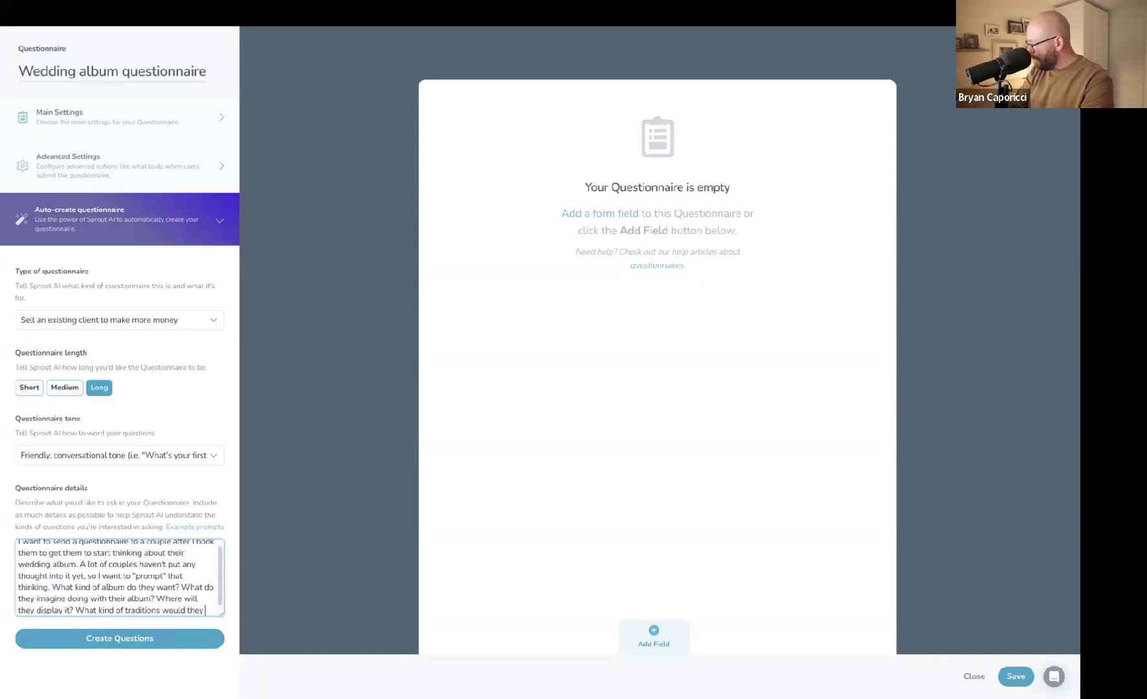
{"action": "type", "text": "do w"}
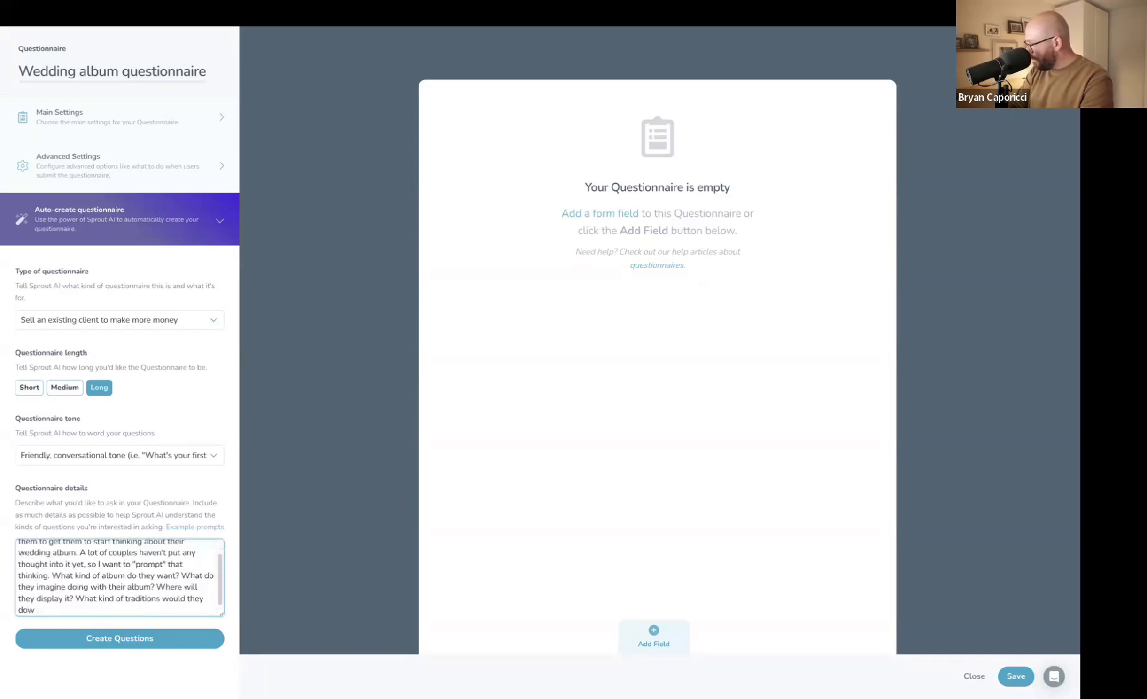
{"action": "type", "text": "ith their album?"}
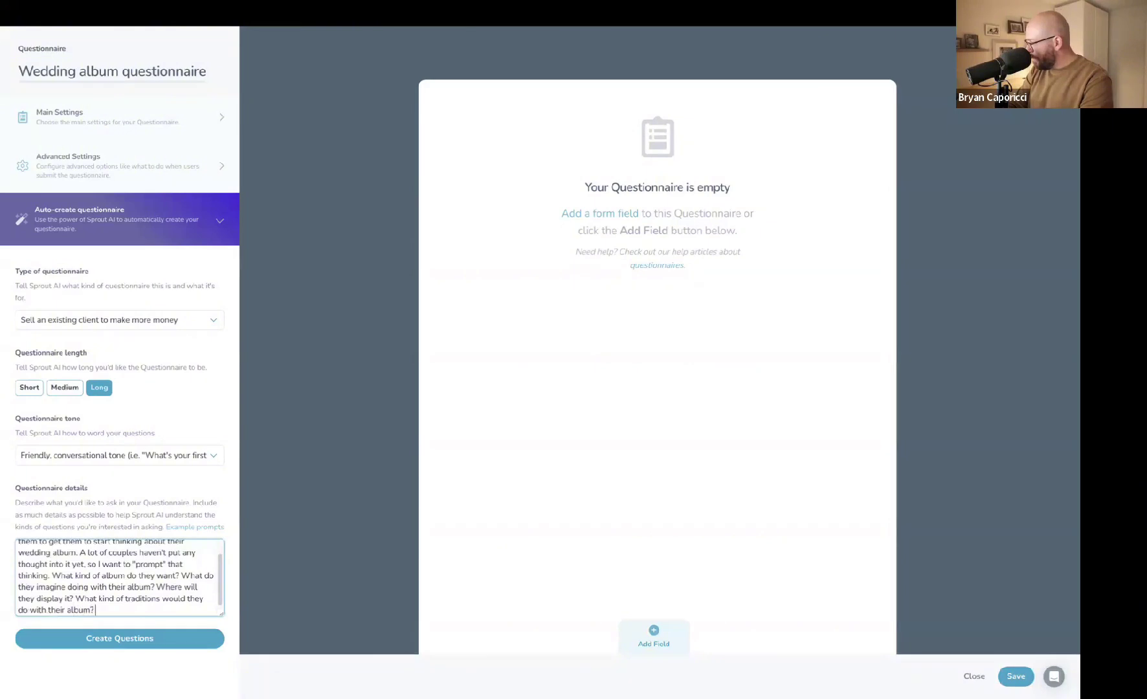
{"action": "type", "text": " Get emotional!"}
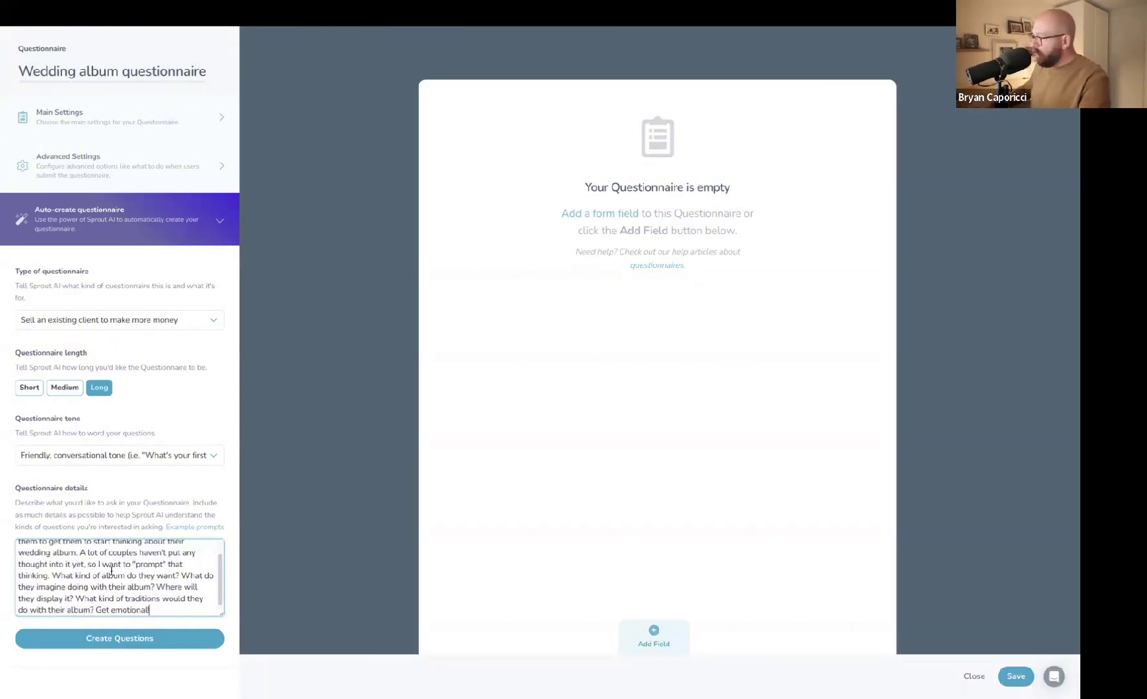
{"action": "left_click", "coordinate": [136, 639]}
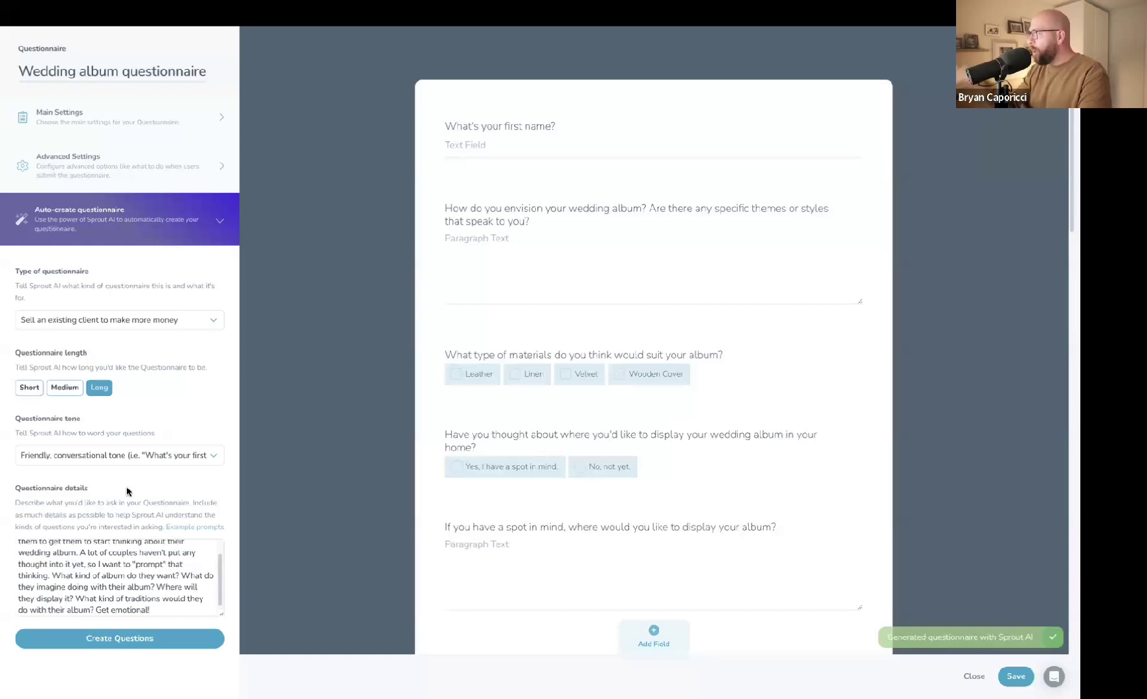
- Review the generated wedding album questions from the album vision questions through to the closing one
{"action": "scroll", "coordinate": [703, 447], "scroll_direction": "down", "scroll_amount": 15}
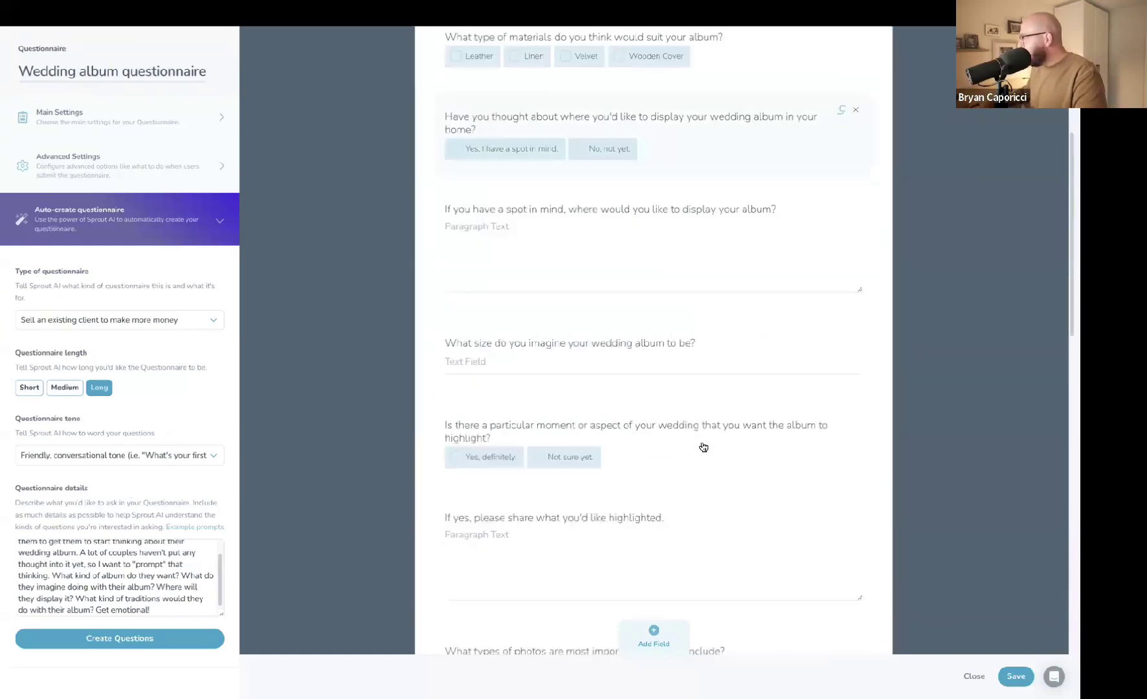
{"action": "scroll", "coordinate": [703, 447], "scroll_direction": "down", "scroll_amount": 3}
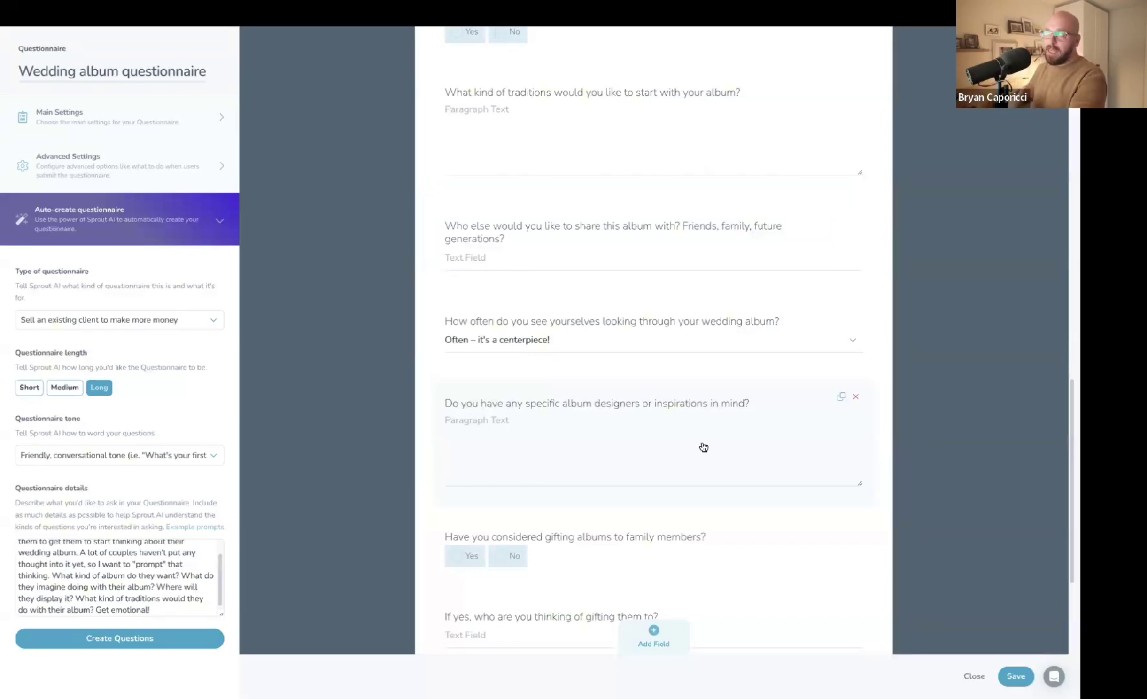
{"action": "scroll", "coordinate": [703, 447], "scroll_direction": "down", "scroll_amount": 3}
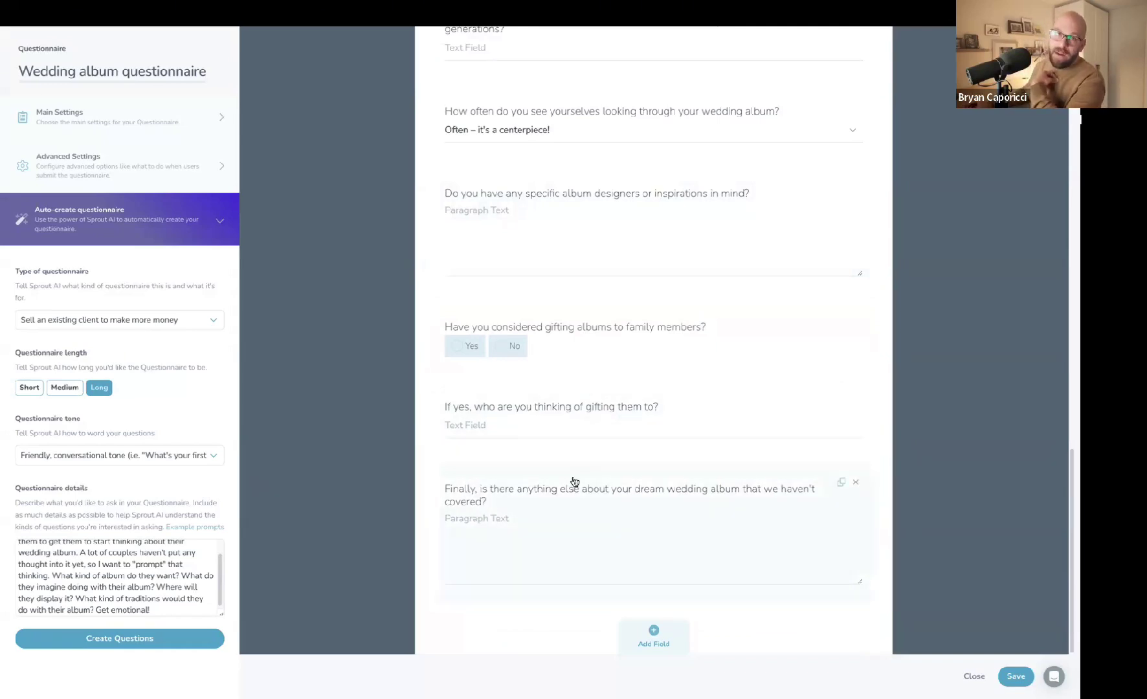
{"action": "scroll", "coordinate": [573, 482], "scroll_direction": "up", "scroll_amount": 8}
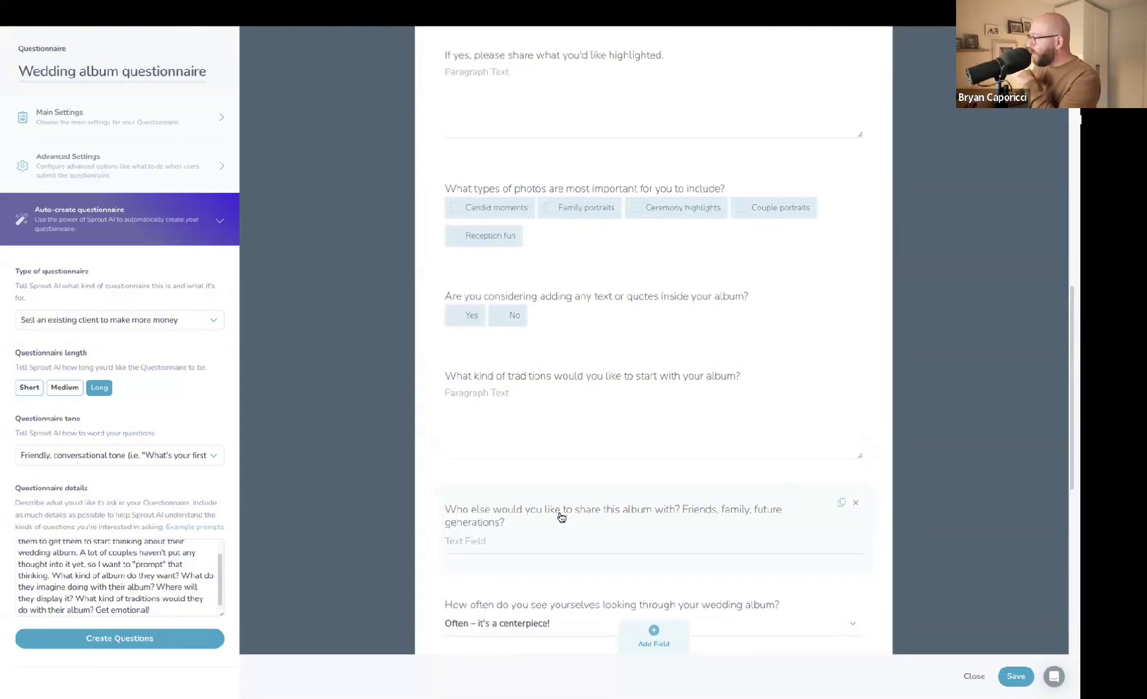
{"action": "scroll", "coordinate": [583, 369], "scroll_direction": "down", "scroll_amount": 1}
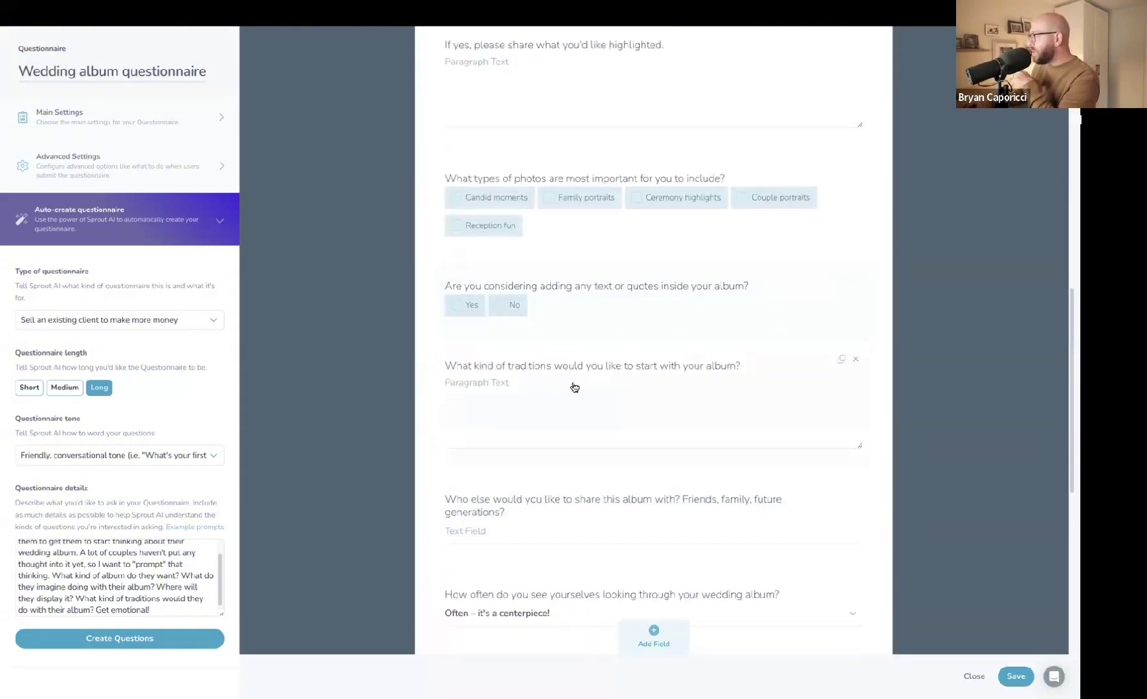
{"action": "scroll", "coordinate": [571, 391], "scroll_direction": "down", "scroll_amount": 5}
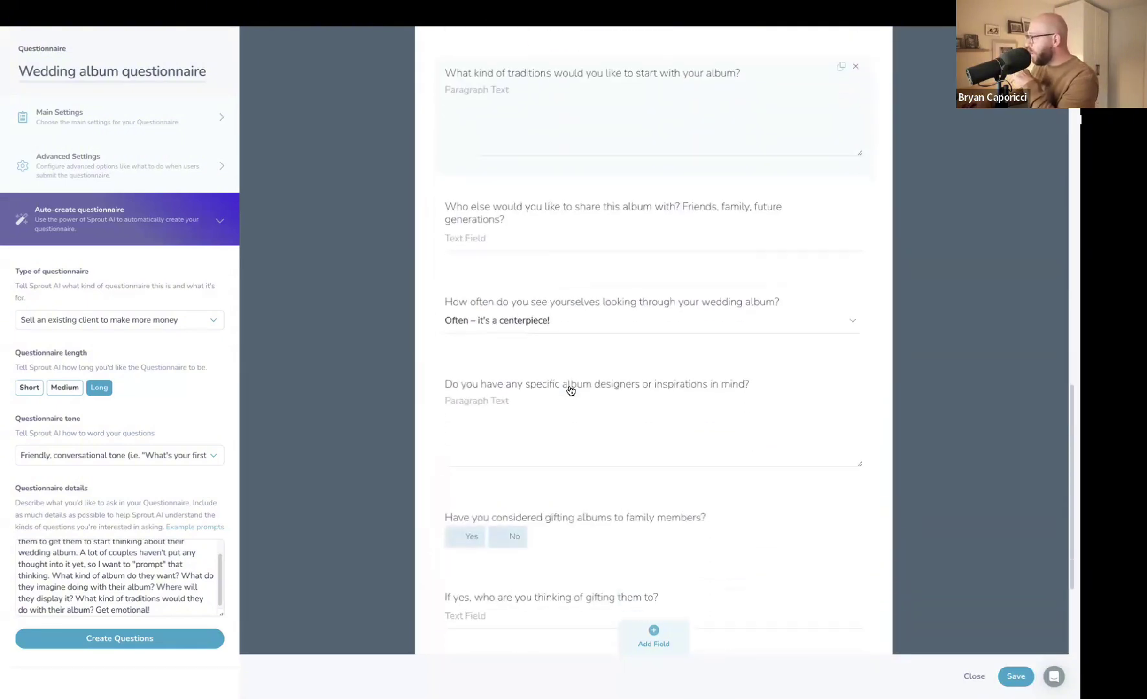
- Compare the field settings of the question about gifting albums to family members and its "If yes, who are you thinking of gifting them to?" follow-up
{"action": "left_click", "coordinate": [659, 486]}
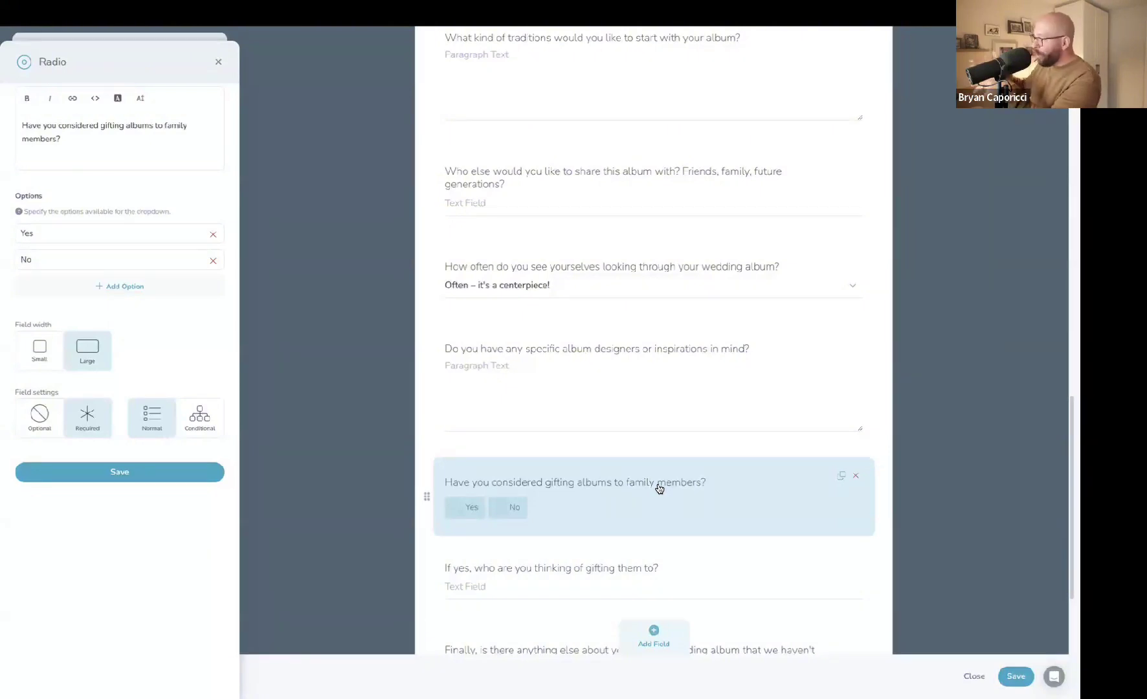
{"action": "scroll", "coordinate": [660, 489], "scroll_direction": "down", "scroll_amount": 1}
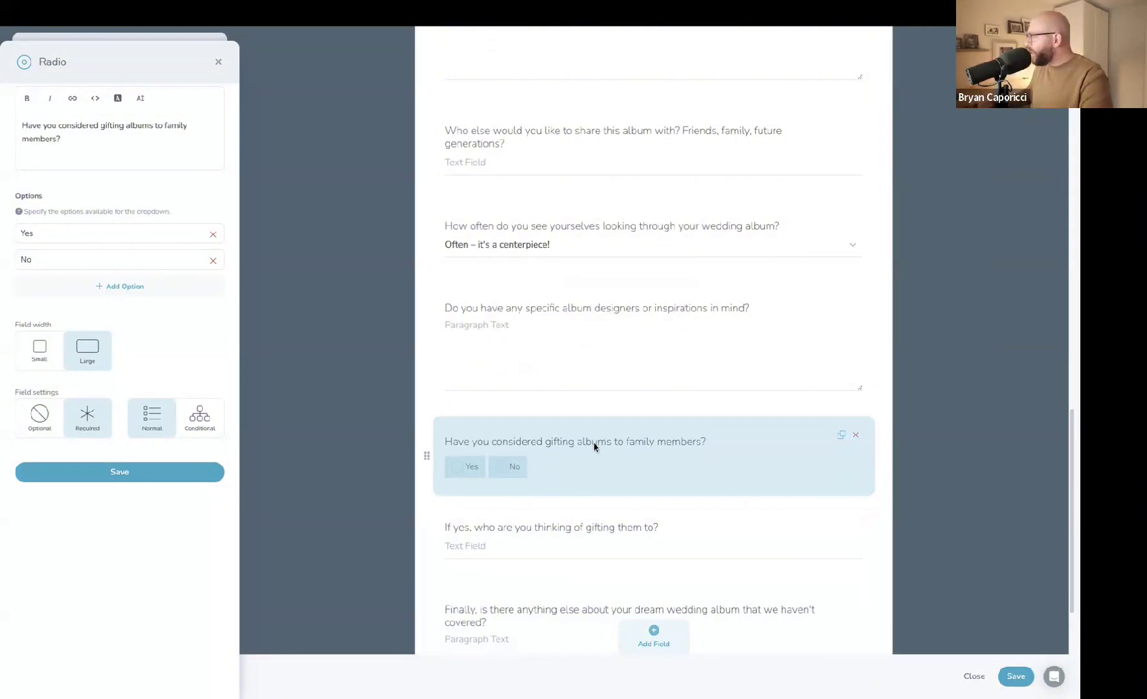
{"action": "scroll", "coordinate": [596, 448], "scroll_direction": "down", "scroll_amount": 2}
{"action": "left_click", "coordinate": [519, 448]}
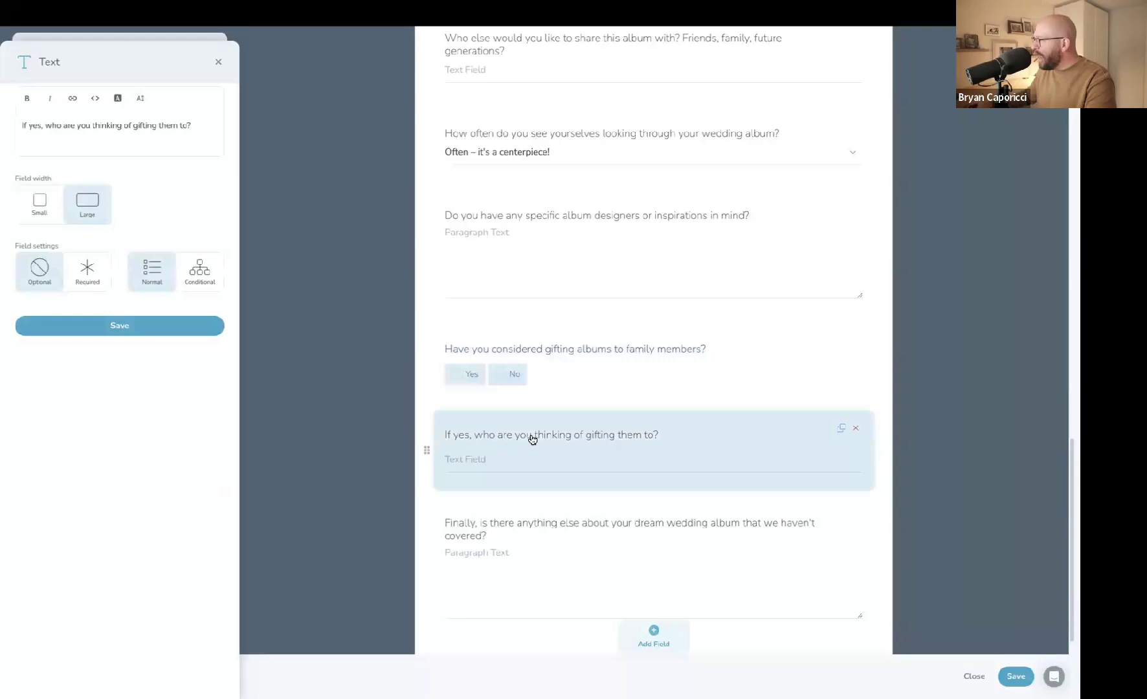
{"action": "left_click", "coordinate": [571, 378]}
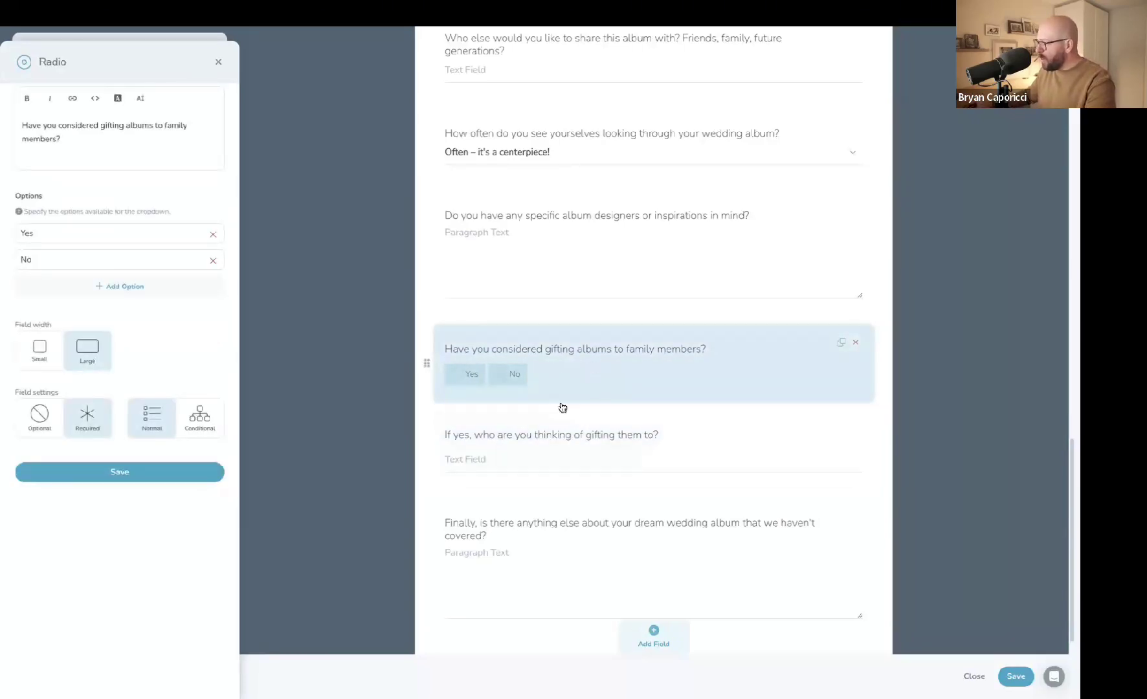
{"action": "left_click", "coordinate": [546, 443]}
{"action": "left_click", "coordinate": [581, 385]}
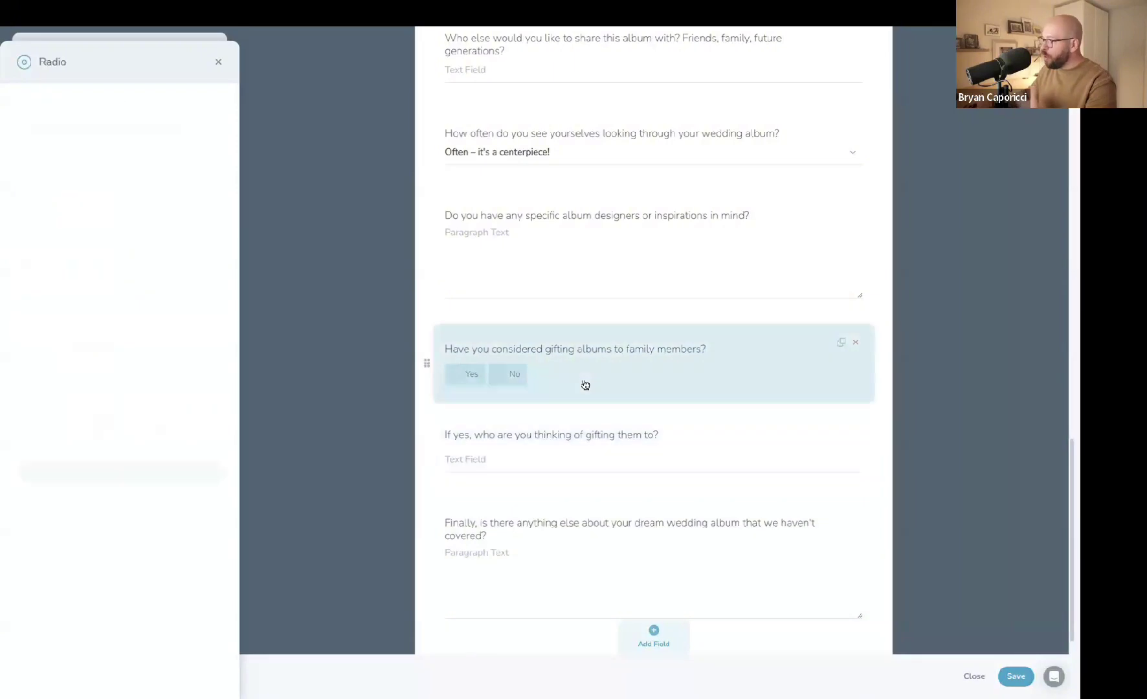
{"action": "left_click", "coordinate": [563, 465]}
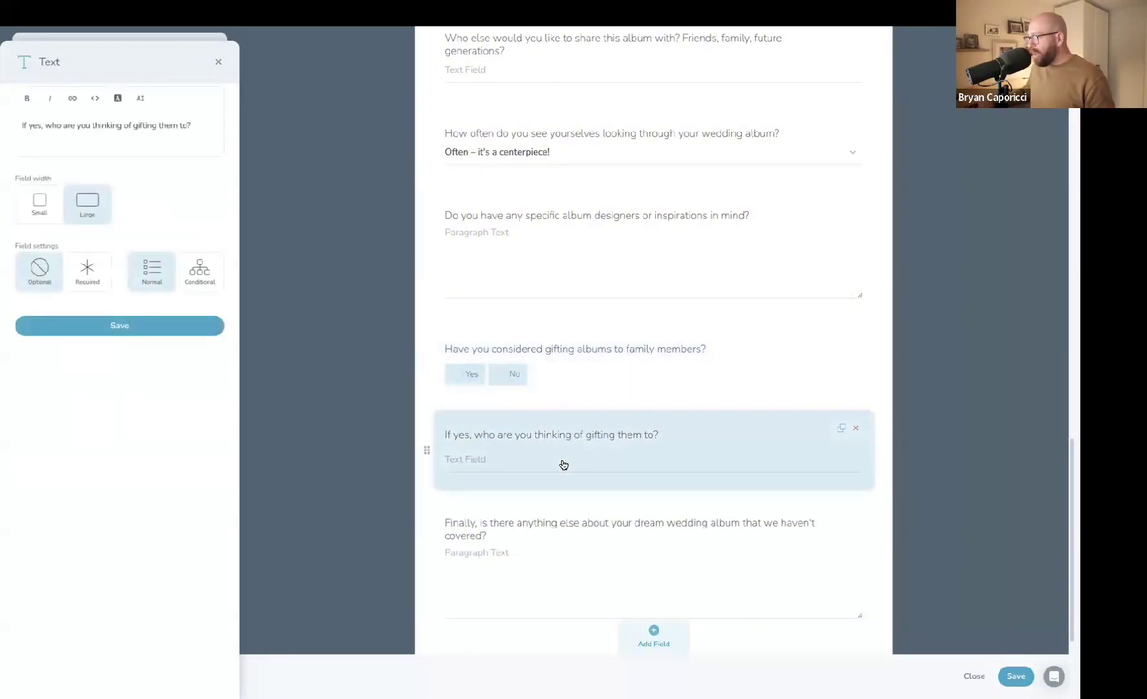
{"action": "left_click", "coordinate": [583, 371]}
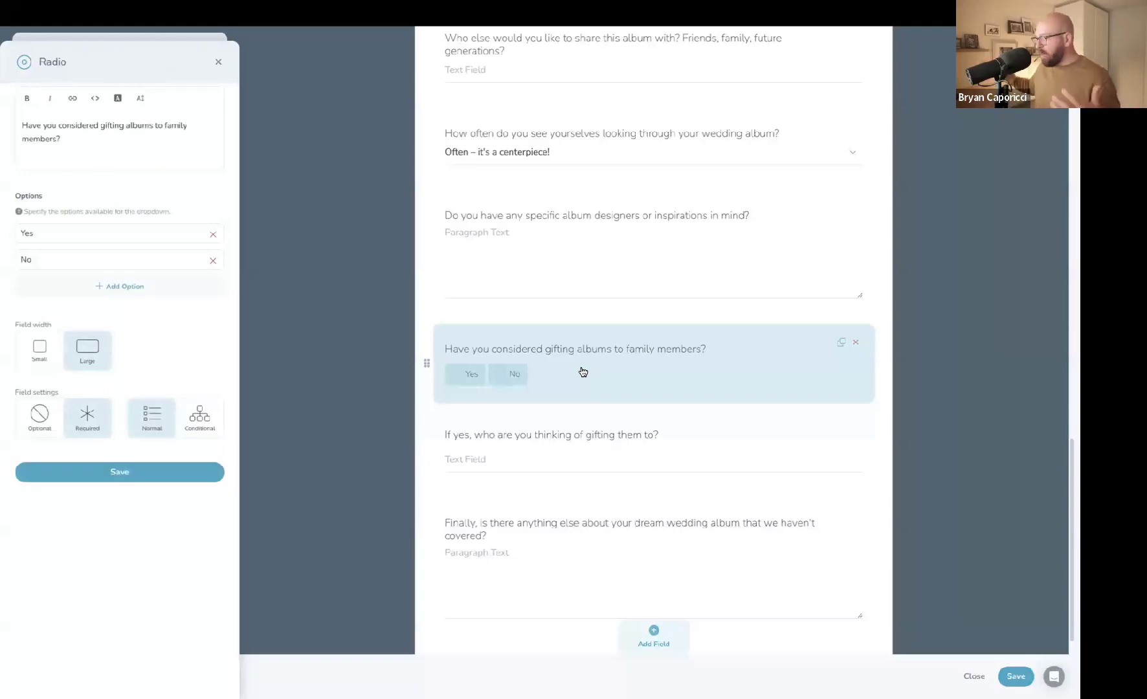
{"action": "left_click", "coordinate": [571, 442]}
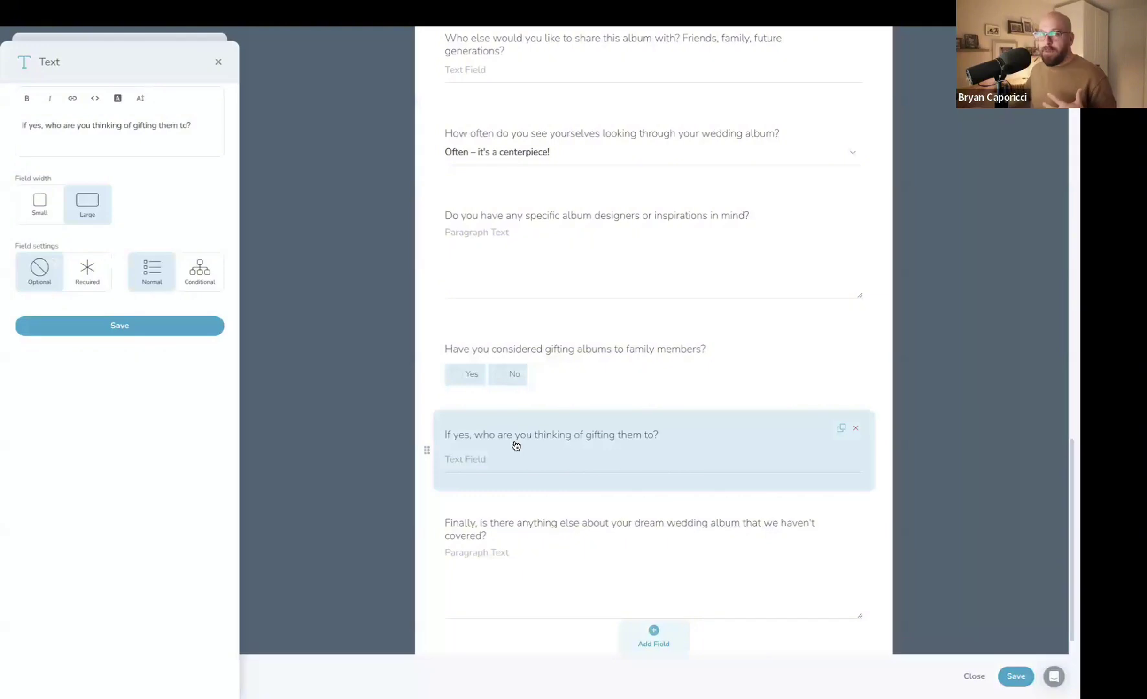
{"action": "left_click", "coordinate": [538, 374]}
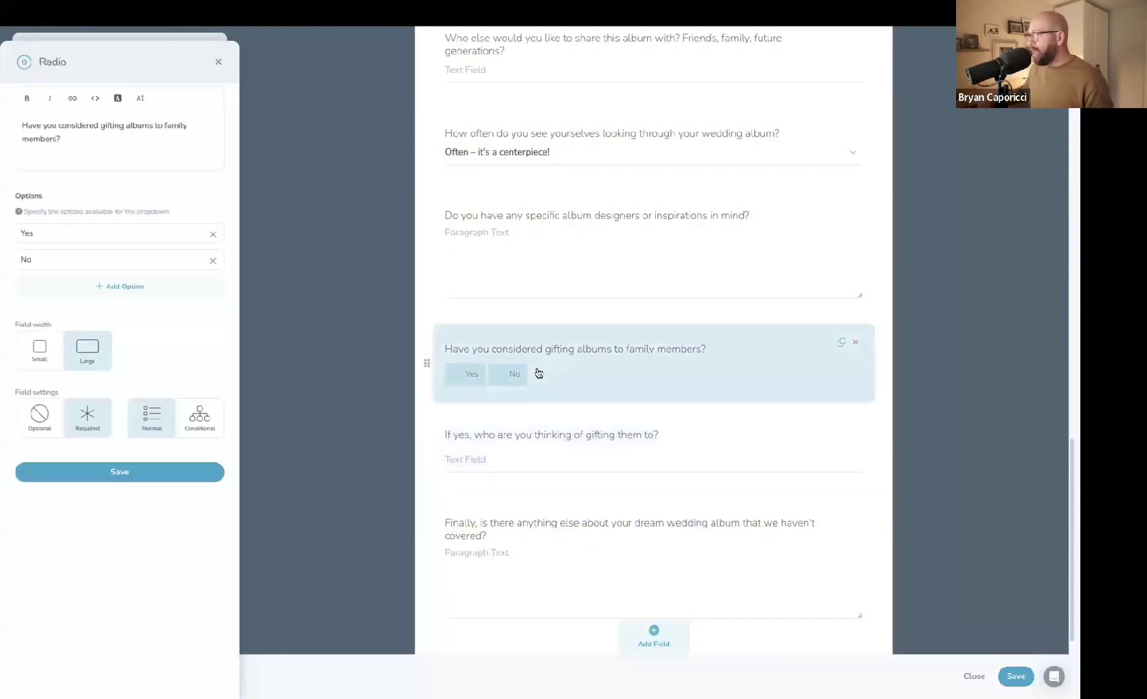
- Show the "If yes, who are you thinking of gifting them to?" field only if the album display place question equals "Yes, I have a spot in mind."
{"action": "left_click", "coordinate": [532, 453]}
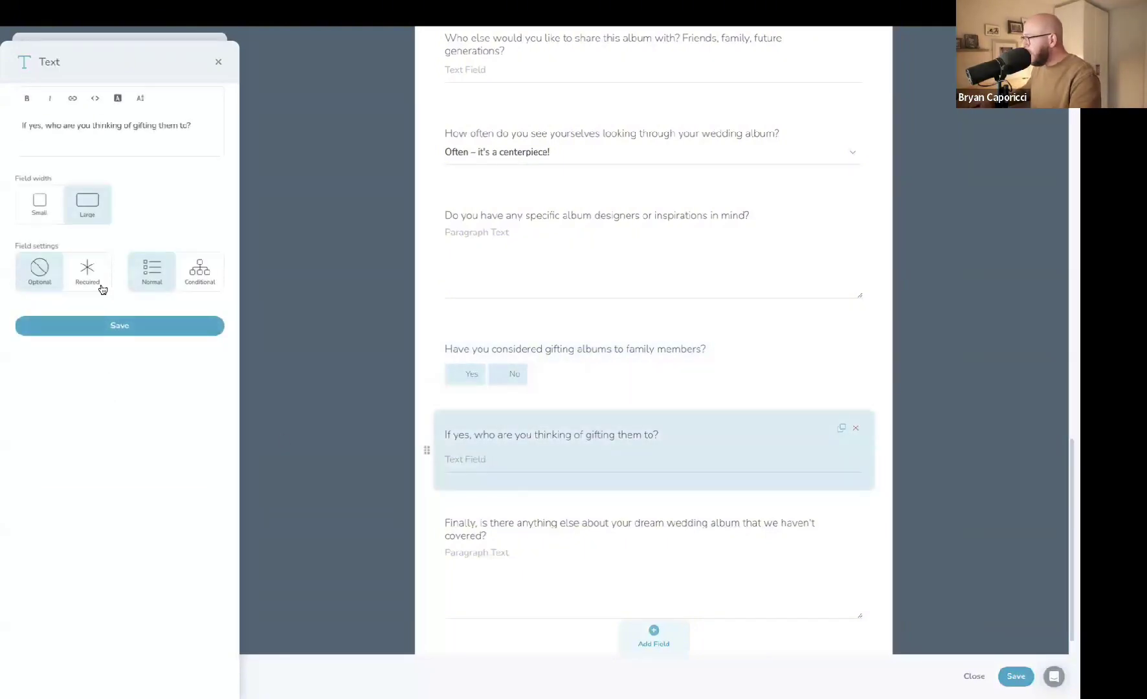
{"action": "left_click", "coordinate": [202, 283]}
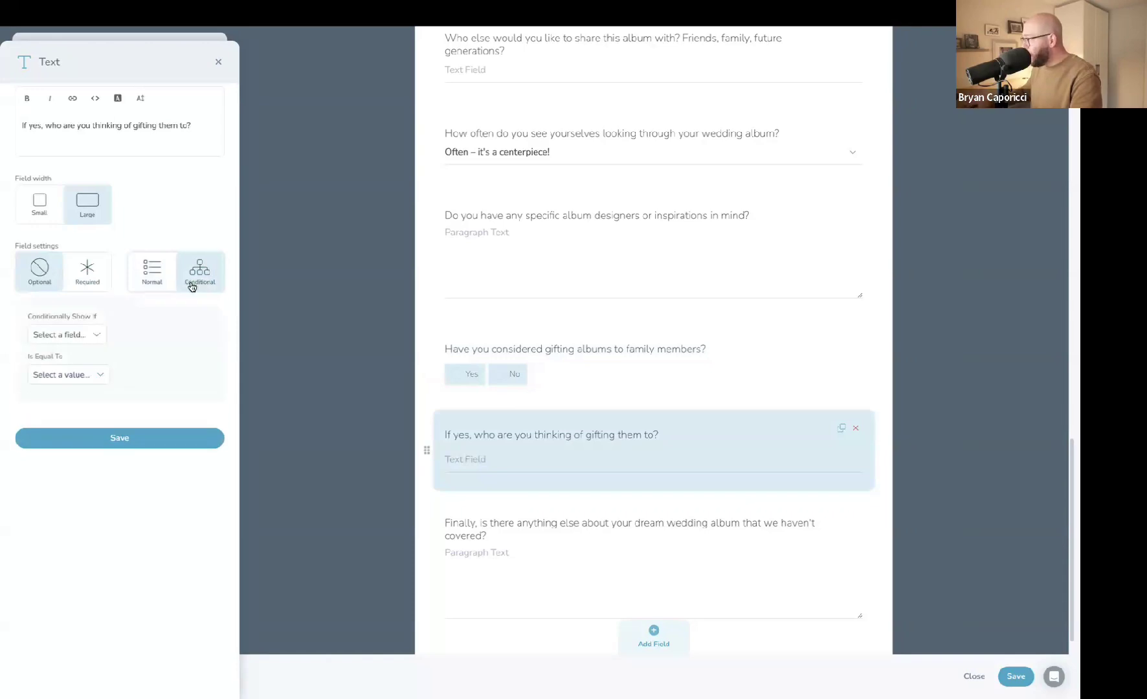
{"action": "left_click", "coordinate": [61, 336]}
{"action": "scroll", "coordinate": [65, 388], "scroll_direction": "down", "scroll_amount": 1}
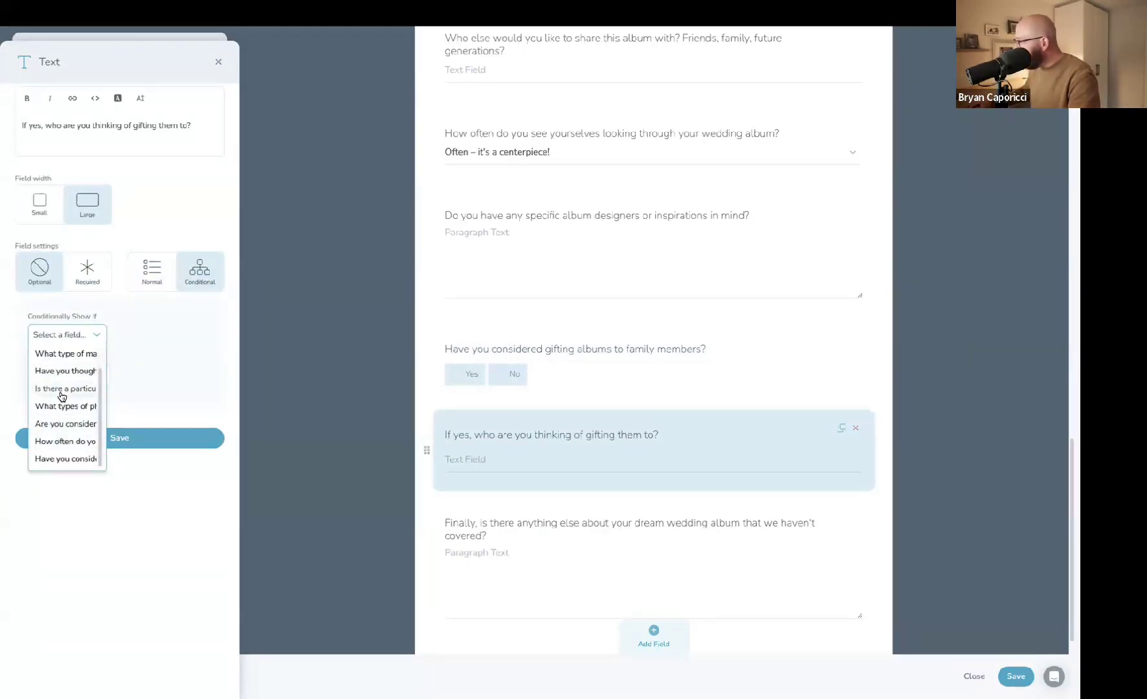
{"action": "left_click", "coordinate": [65, 372]}
{"action": "left_click", "coordinate": [64, 376]}
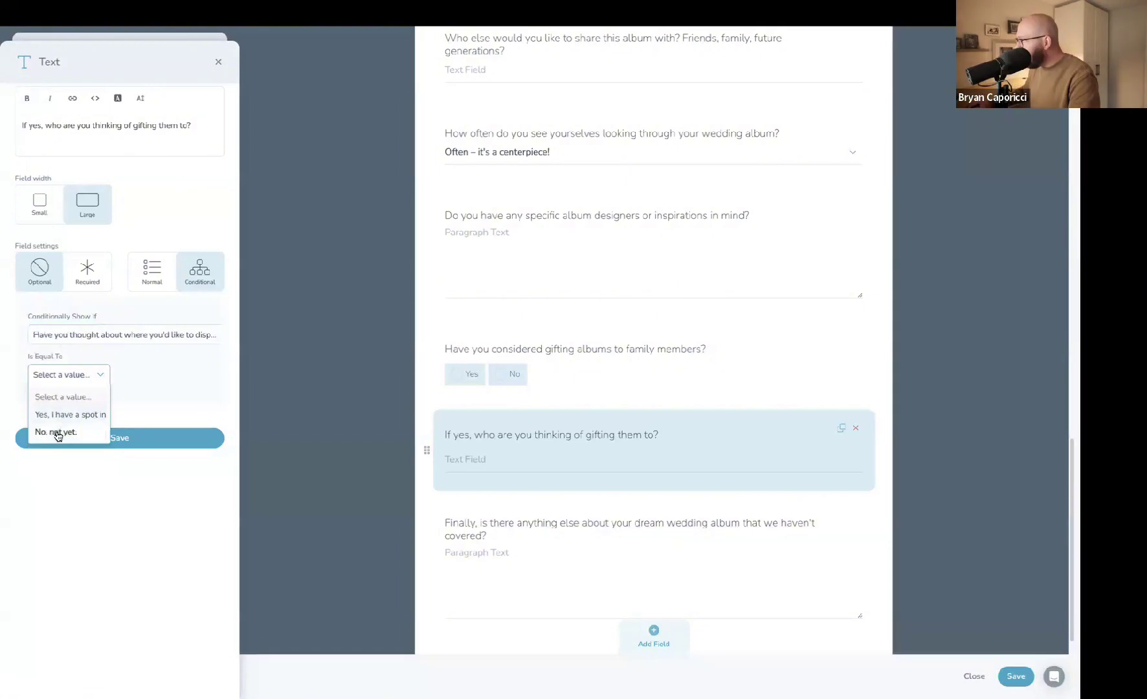
{"action": "left_click", "coordinate": [70, 414]}
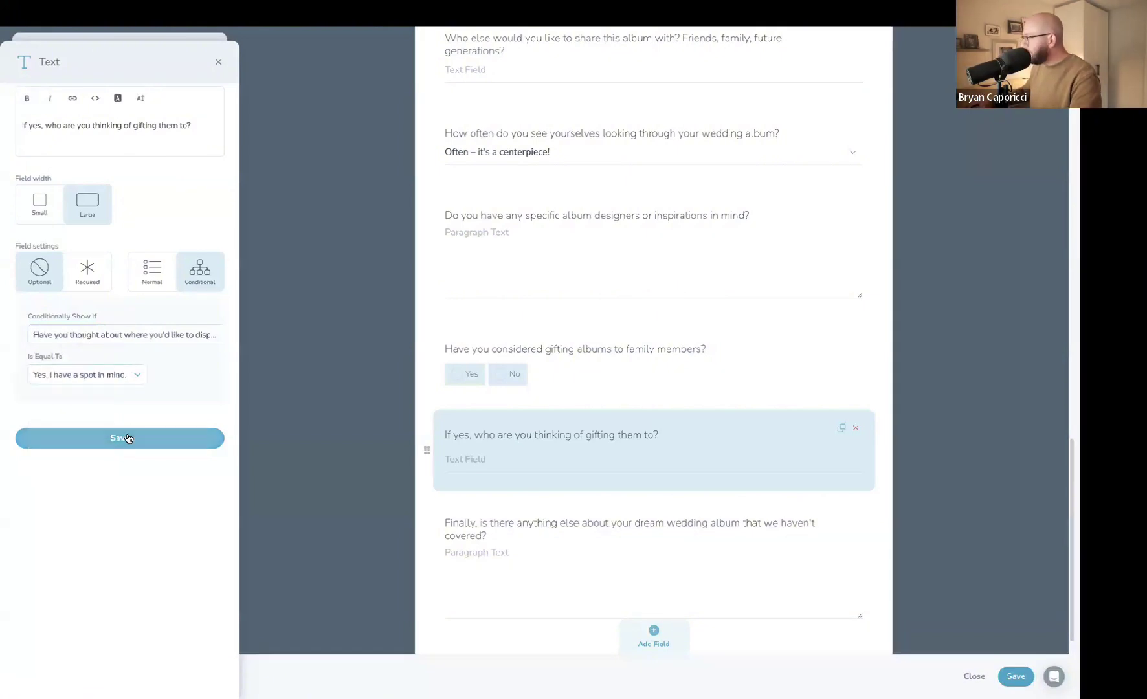
{"action": "left_click", "coordinate": [126, 438]}
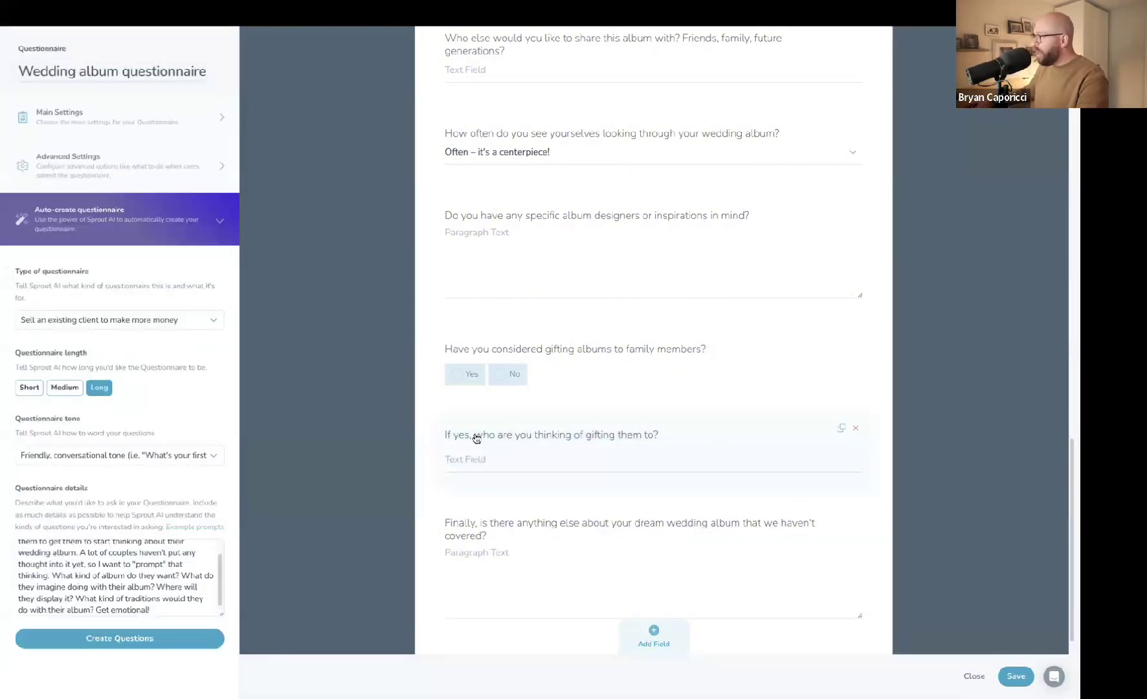
- Recheck the condition on the gifting follow-up question and save the Wedding album questionnaire
{"action": "left_click", "coordinate": [508, 439]}
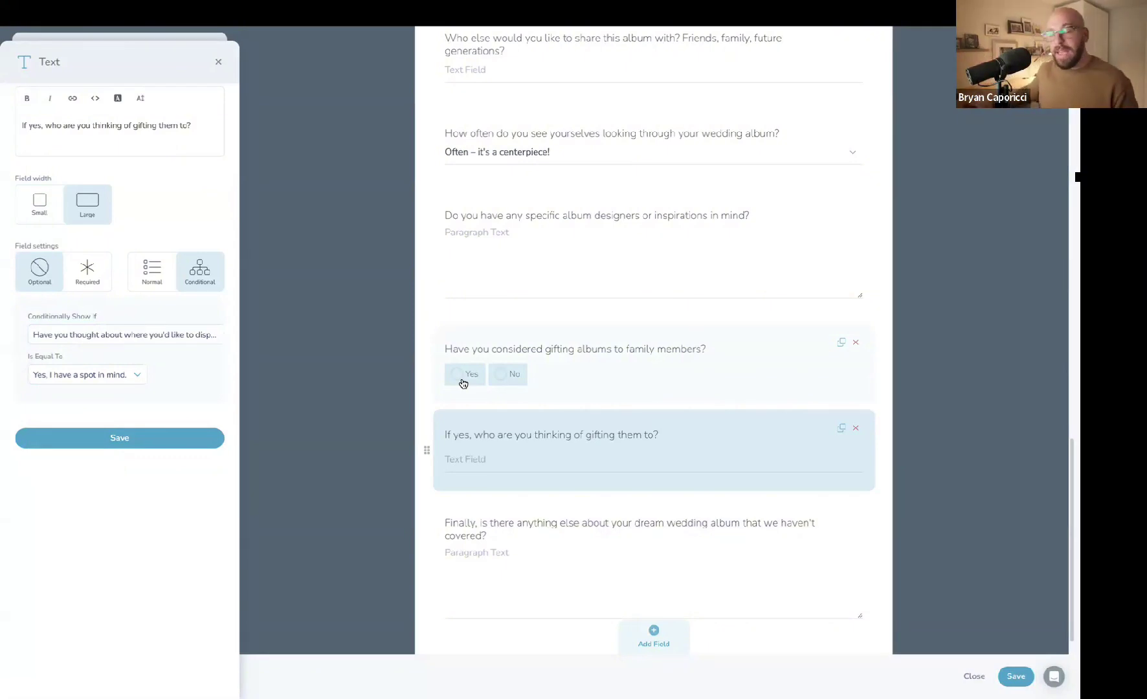
{"action": "left_click", "coordinate": [121, 438]}
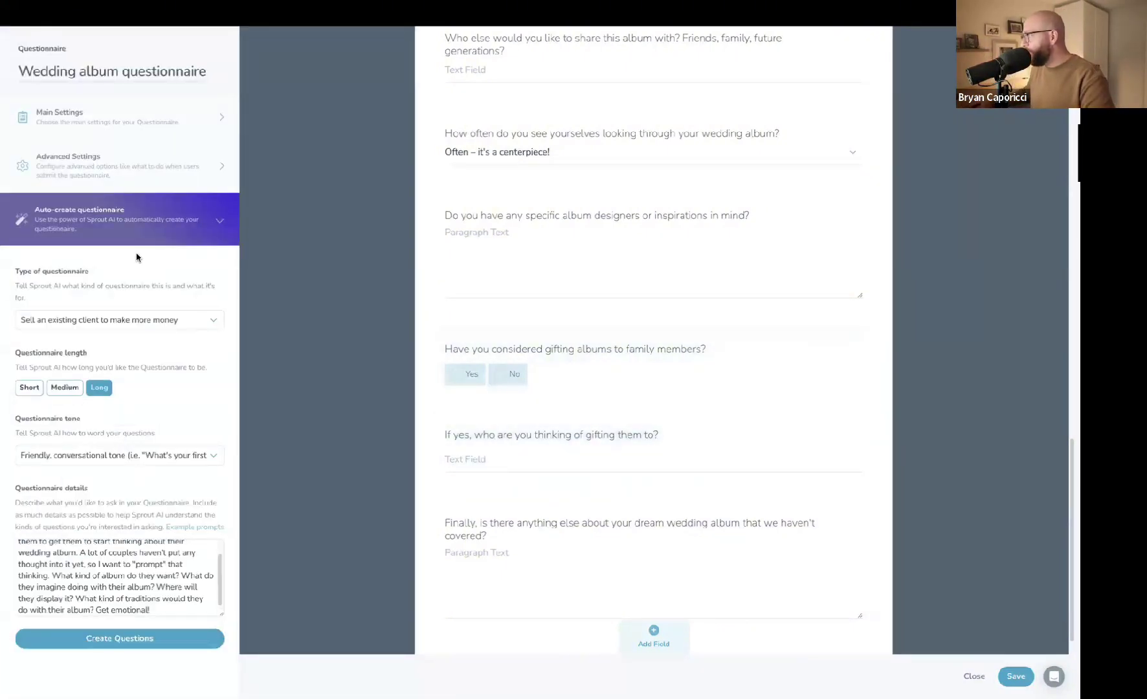
{"action": "left_click", "coordinate": [146, 236]}
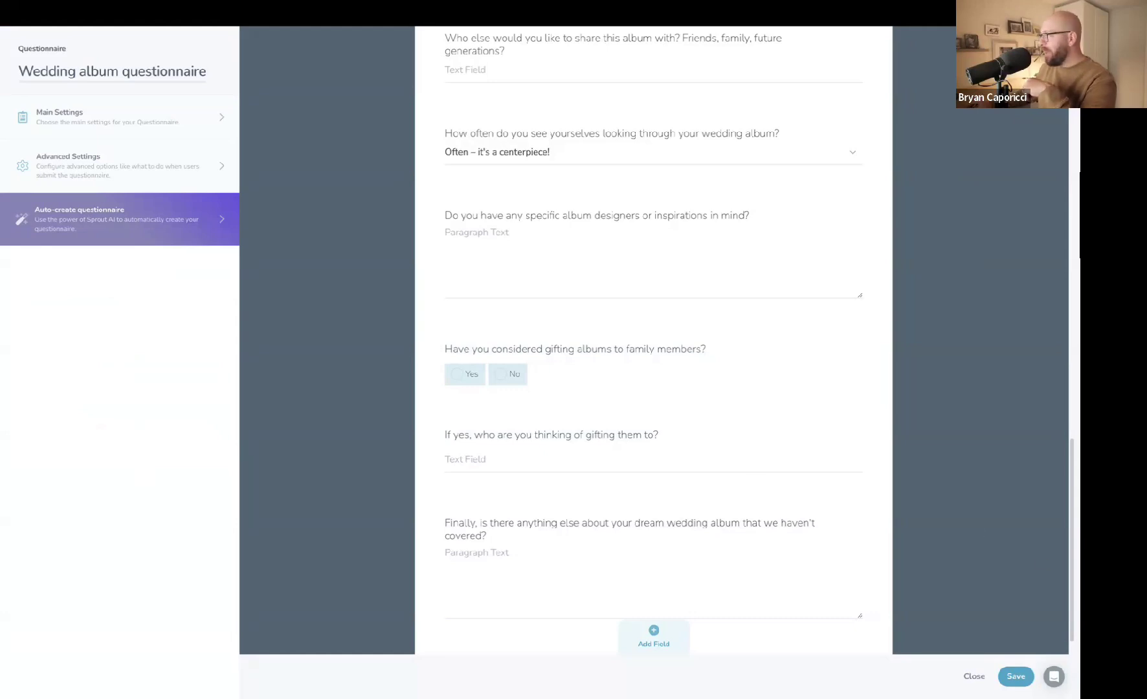
{"action": "left_click", "coordinate": [1014, 676]}
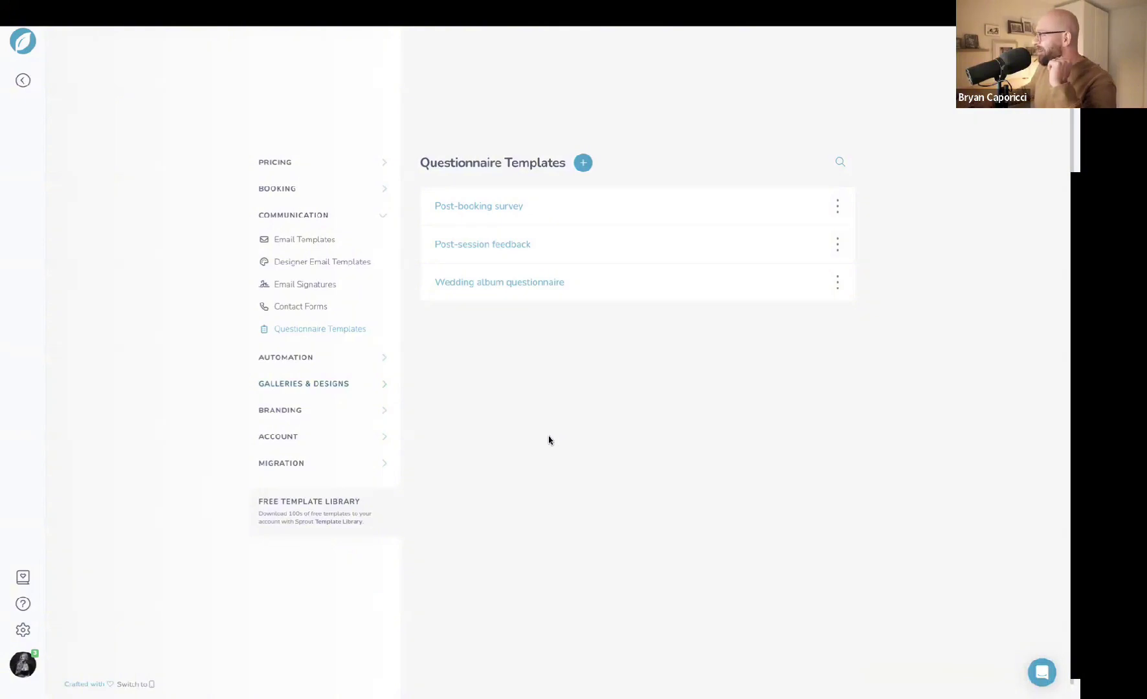
- Leave the template settings and open the couple's wedding gallery in its client view, past the cover
{"action": "left_click", "coordinate": [18, 80]}
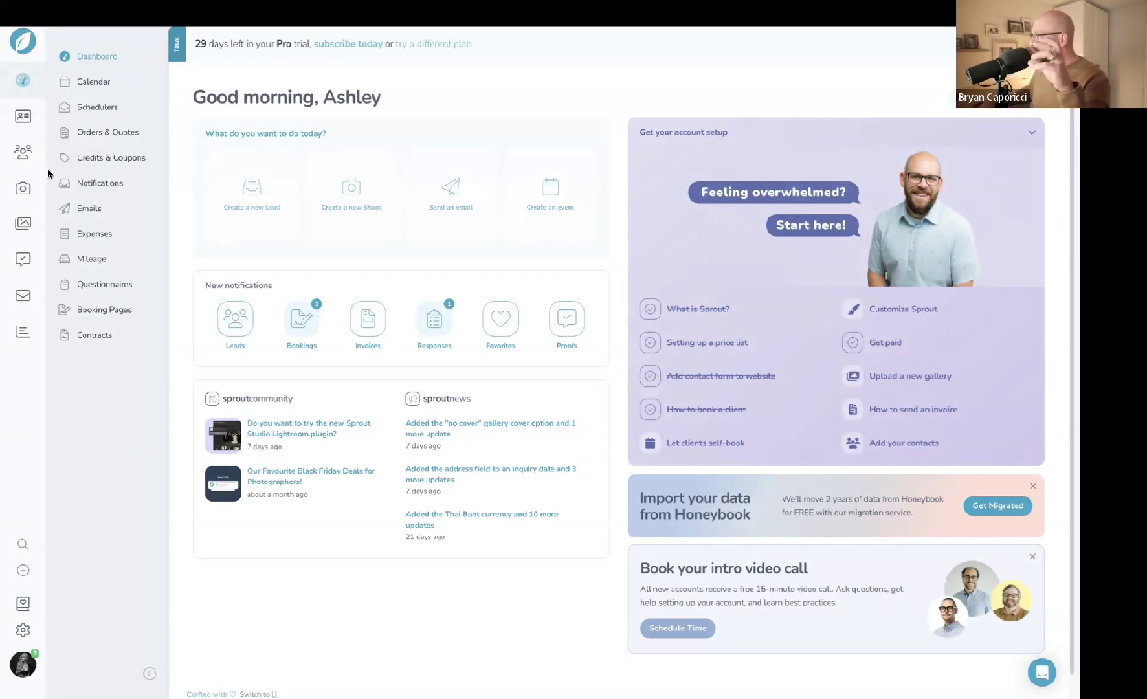
{"action": "left_click", "coordinate": [32, 227]}
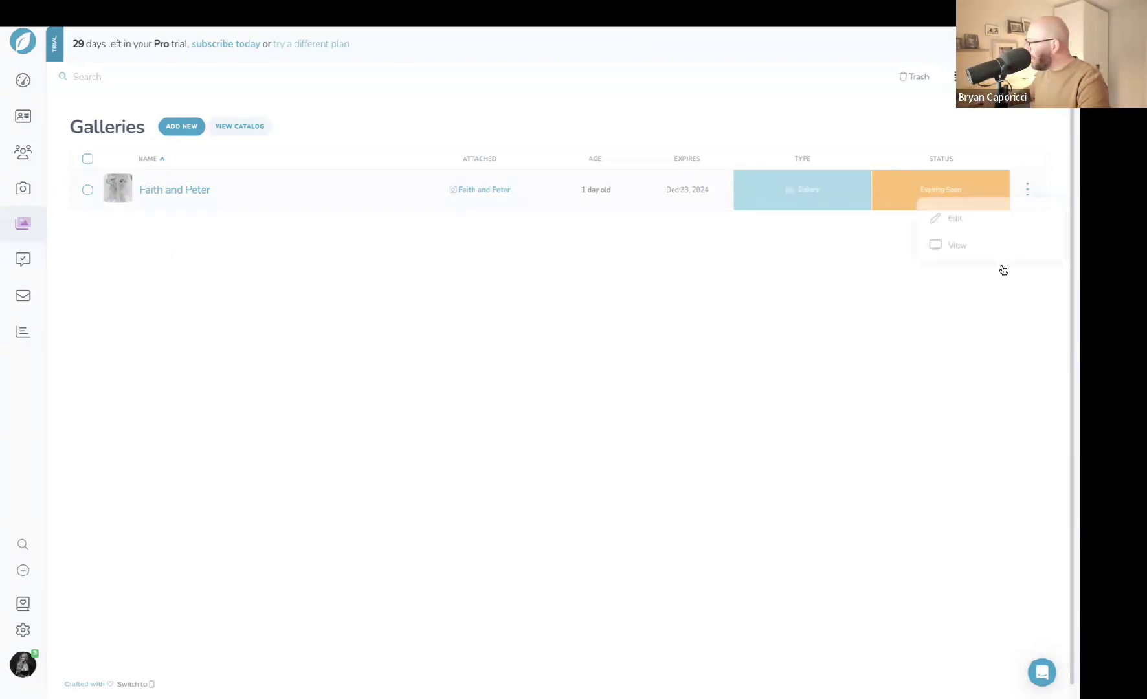
{"action": "left_click", "coordinate": [1028, 189]}
{"action": "left_click", "coordinate": [967, 255]}
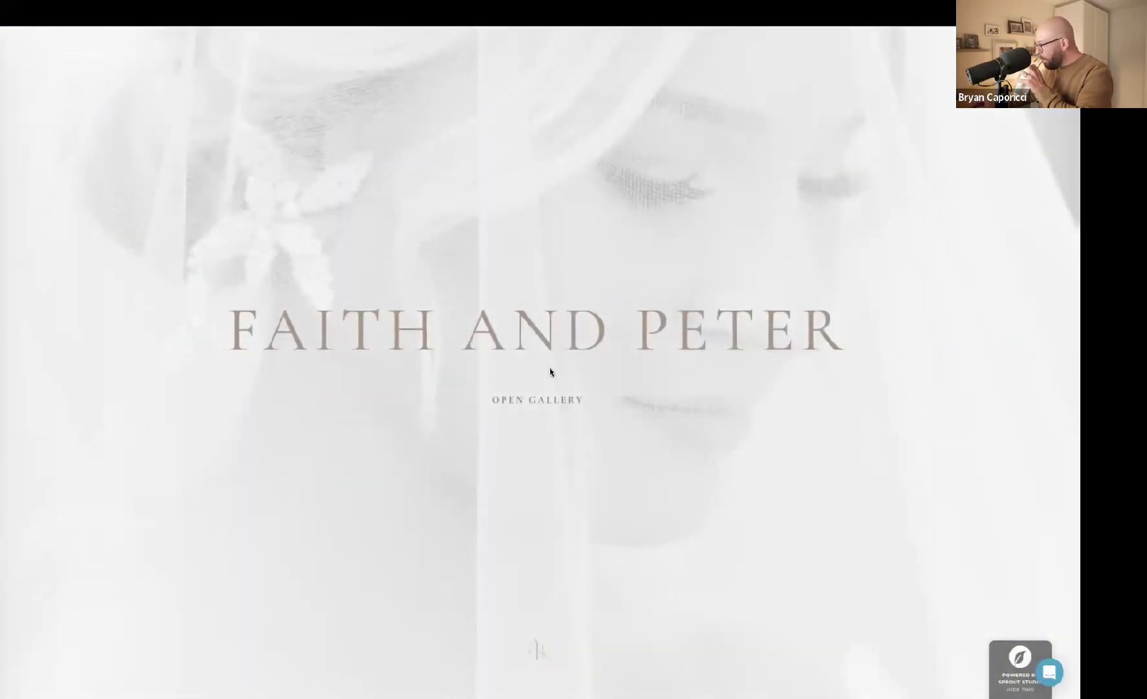
{"action": "left_click", "coordinate": [544, 402]}
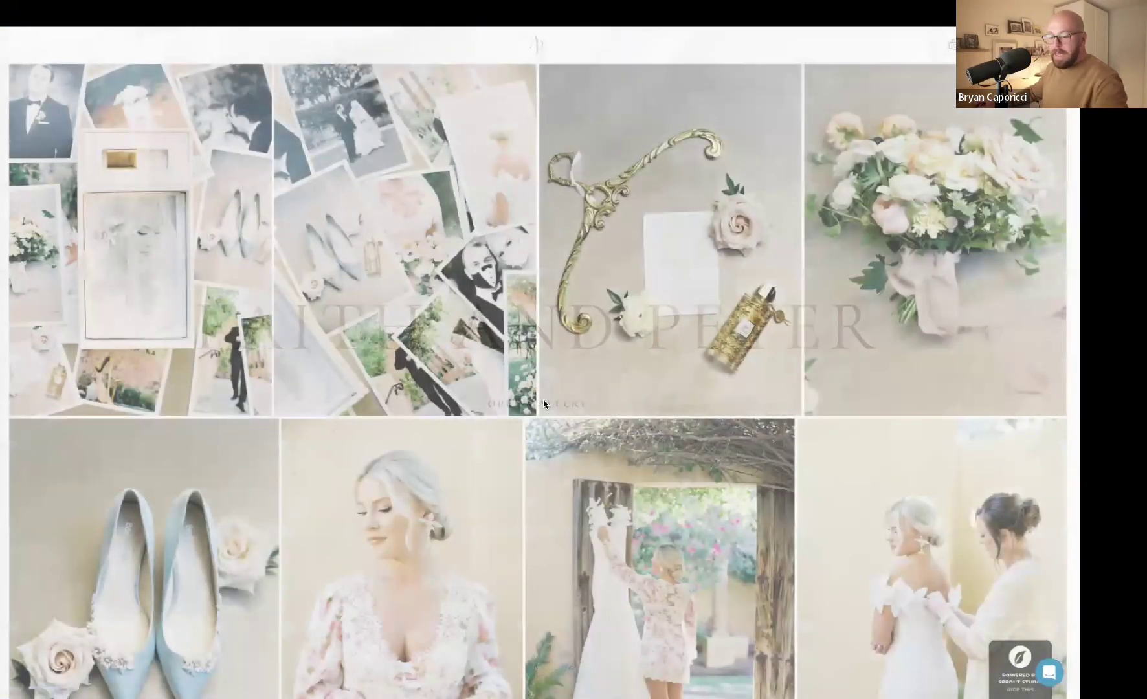
- Browse the gallery photos, viewing the black-and-white bridal portraits enlarged before returning to the grid
{"action": "scroll", "coordinate": [622, 347], "scroll_direction": "down", "scroll_amount": 8}
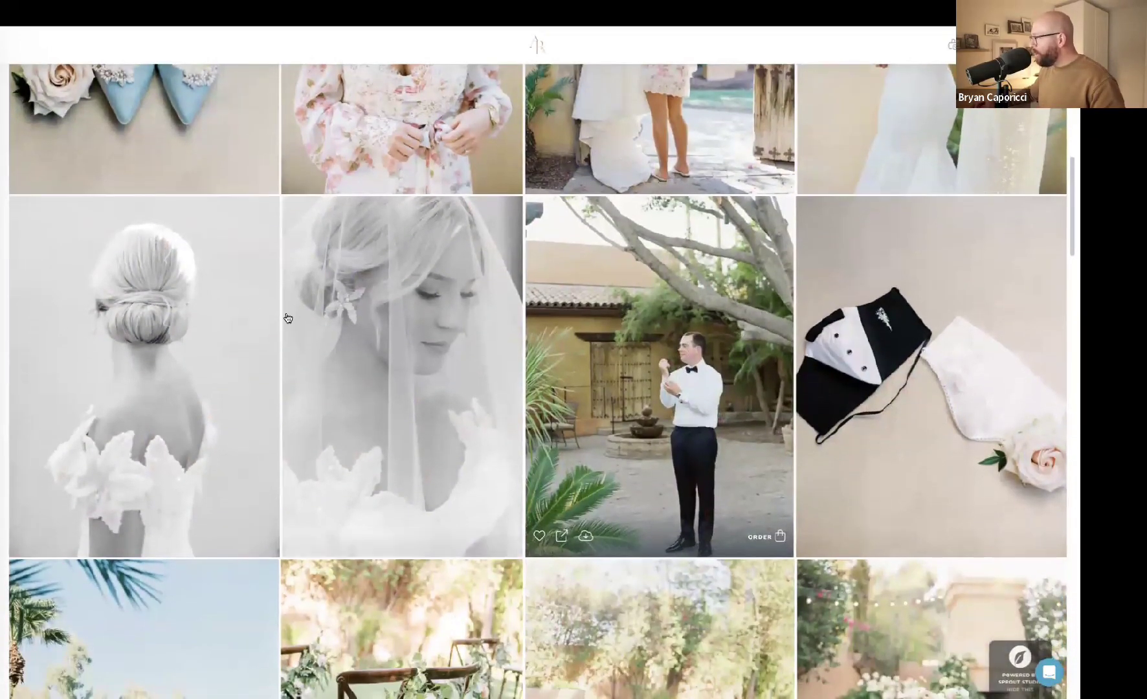
{"action": "left_click", "coordinate": [126, 296]}
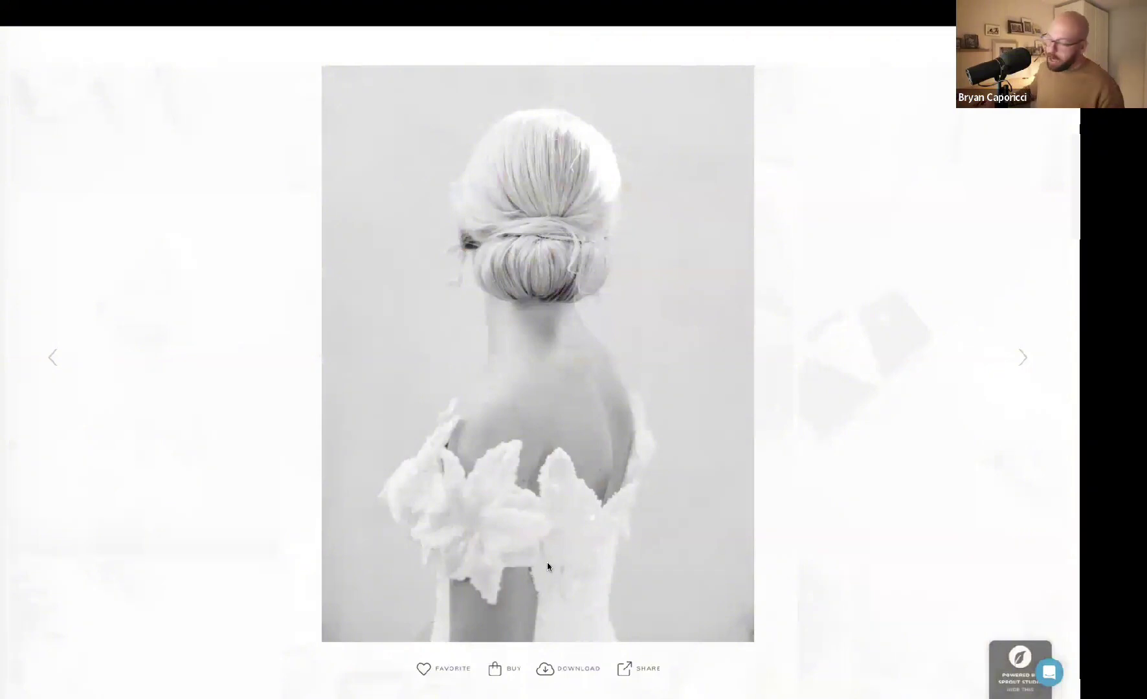
{"action": "left_click", "coordinate": [1034, 366]}
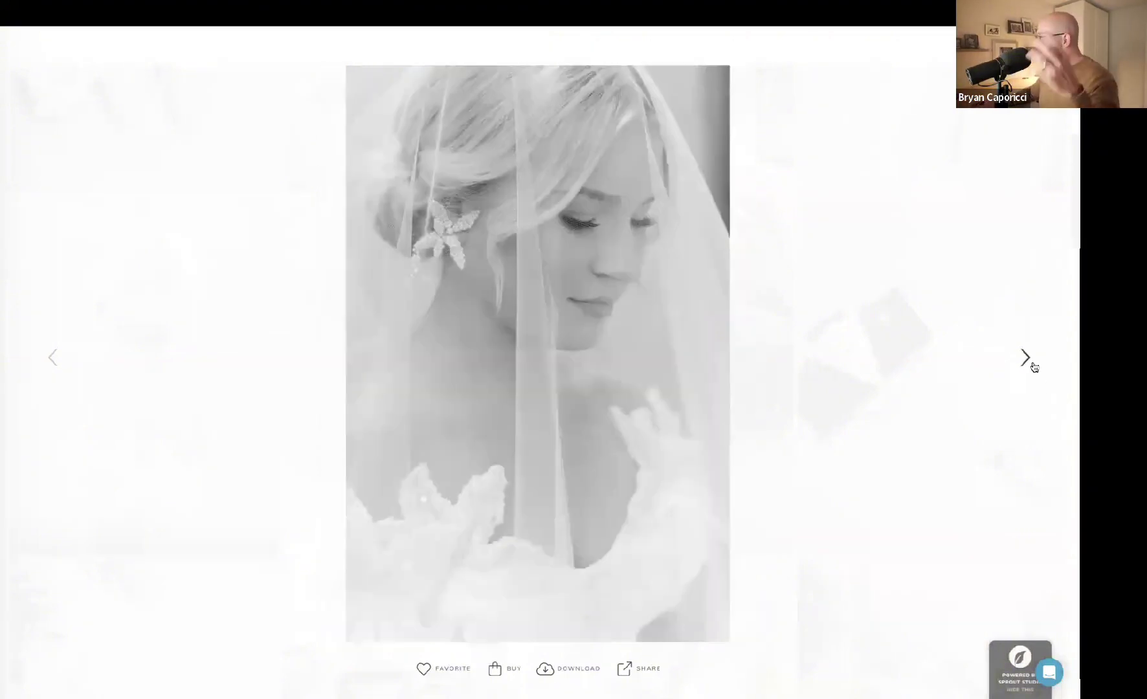
{"action": "left_click", "coordinate": [1034, 366]}
{"action": "left_click", "coordinate": [859, 189]}
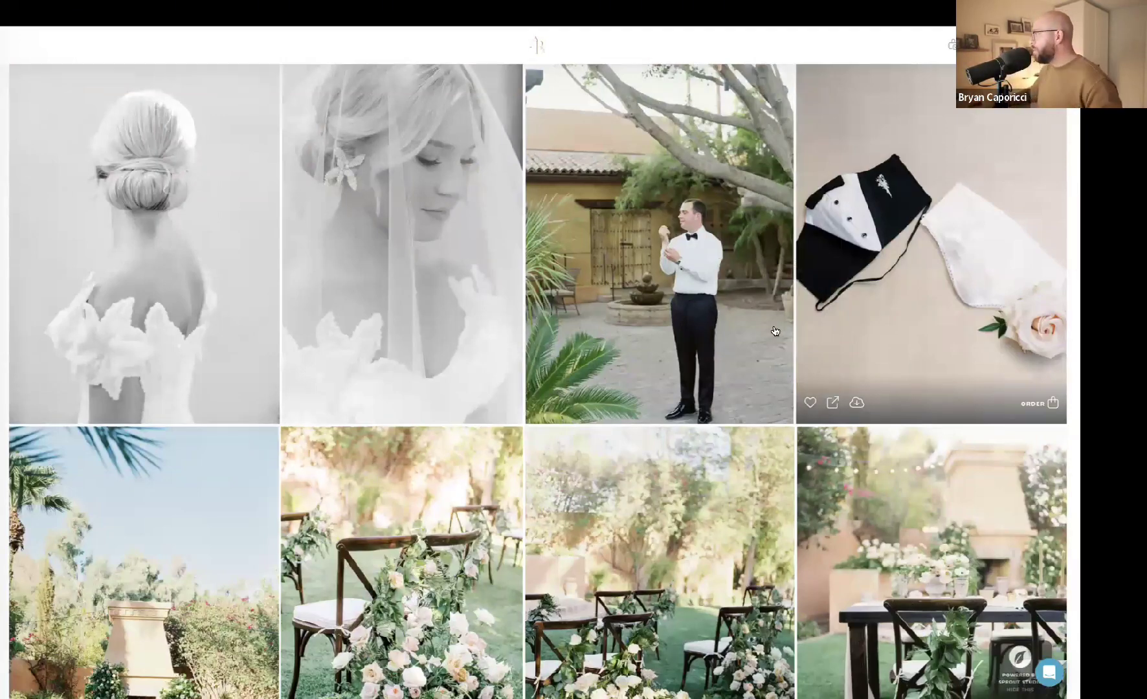
{"action": "scroll", "coordinate": [312, 525], "scroll_direction": "down", "scroll_amount": 3}
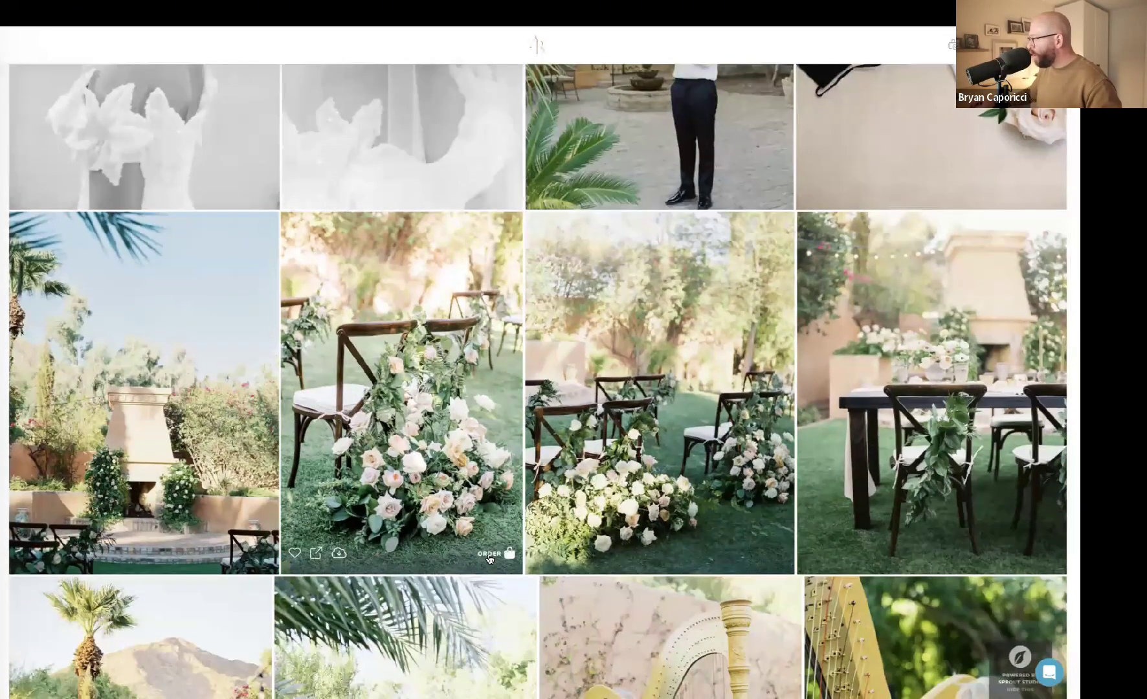
- Preview the floral chair photo as a 5 x 7 framed print with a white frame and slim mat, then close the order options
{"action": "left_click", "coordinate": [509, 554]}
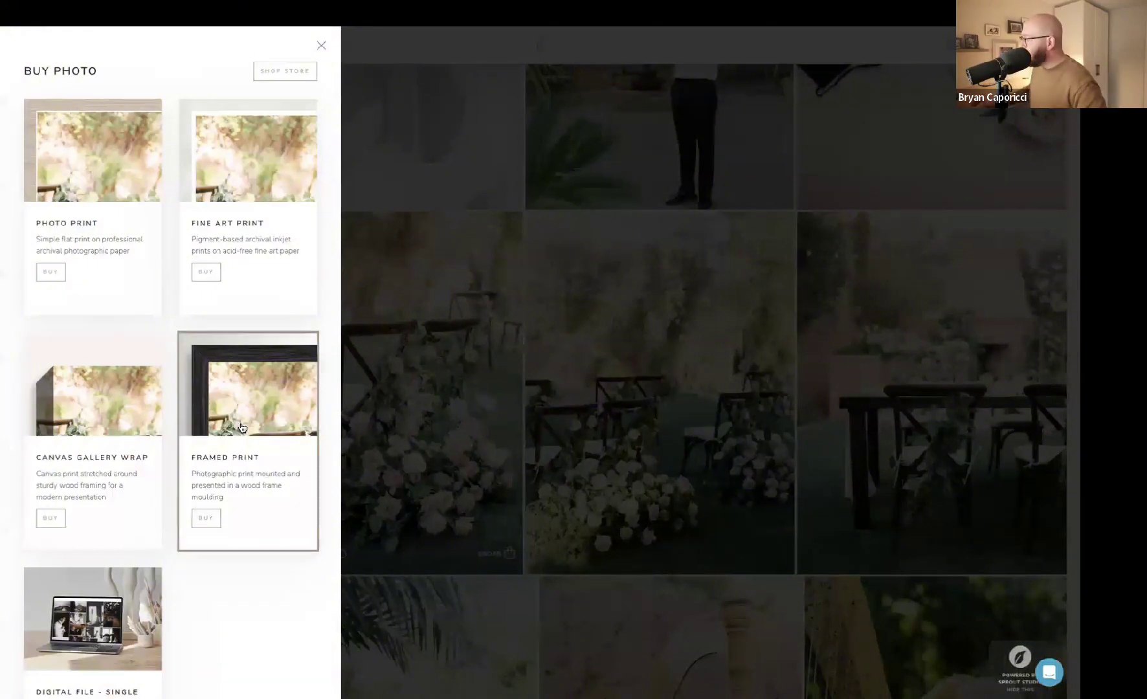
{"action": "left_click", "coordinate": [251, 450]}
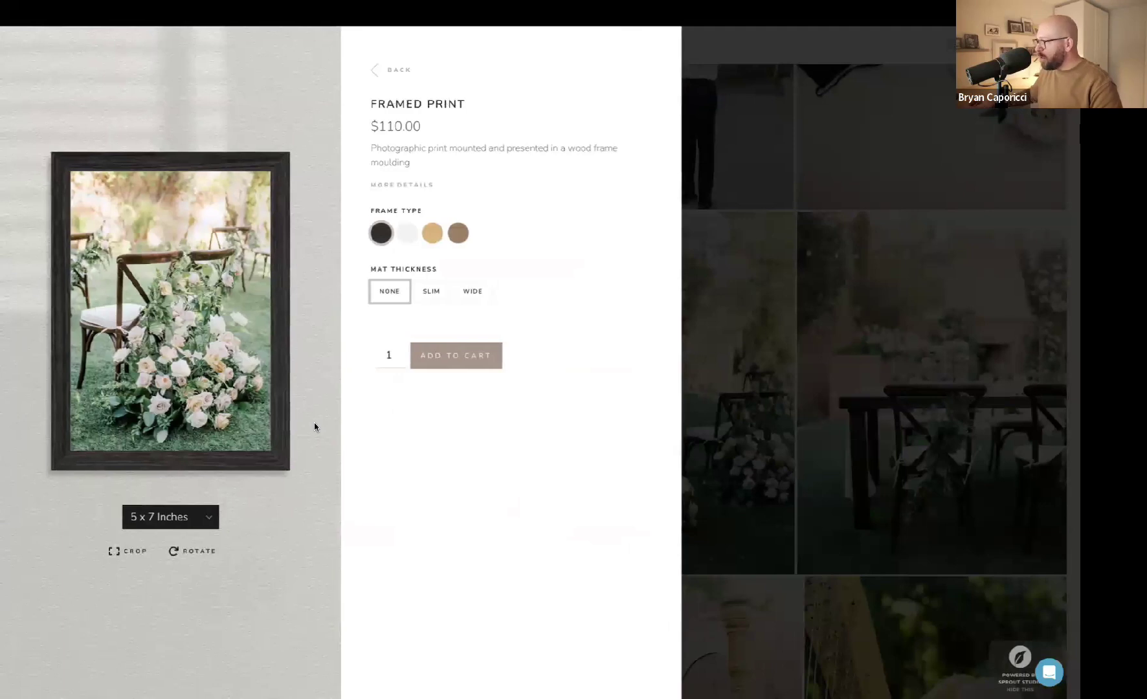
{"action": "left_click", "coordinate": [407, 233]}
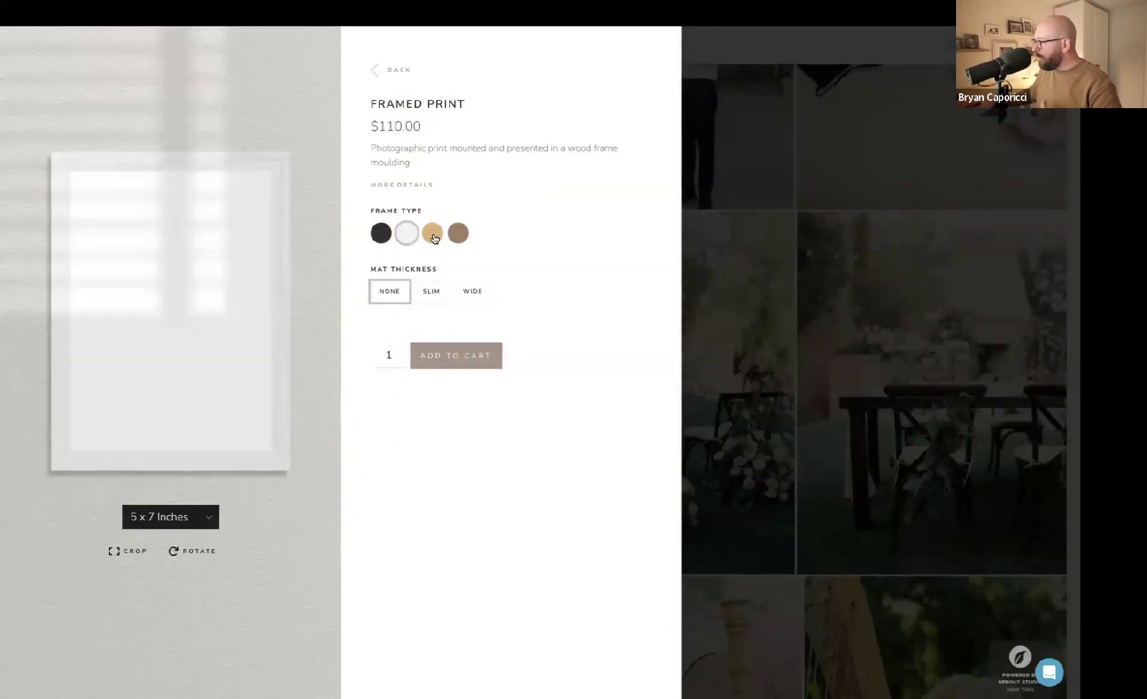
{"action": "left_click", "coordinate": [431, 295]}
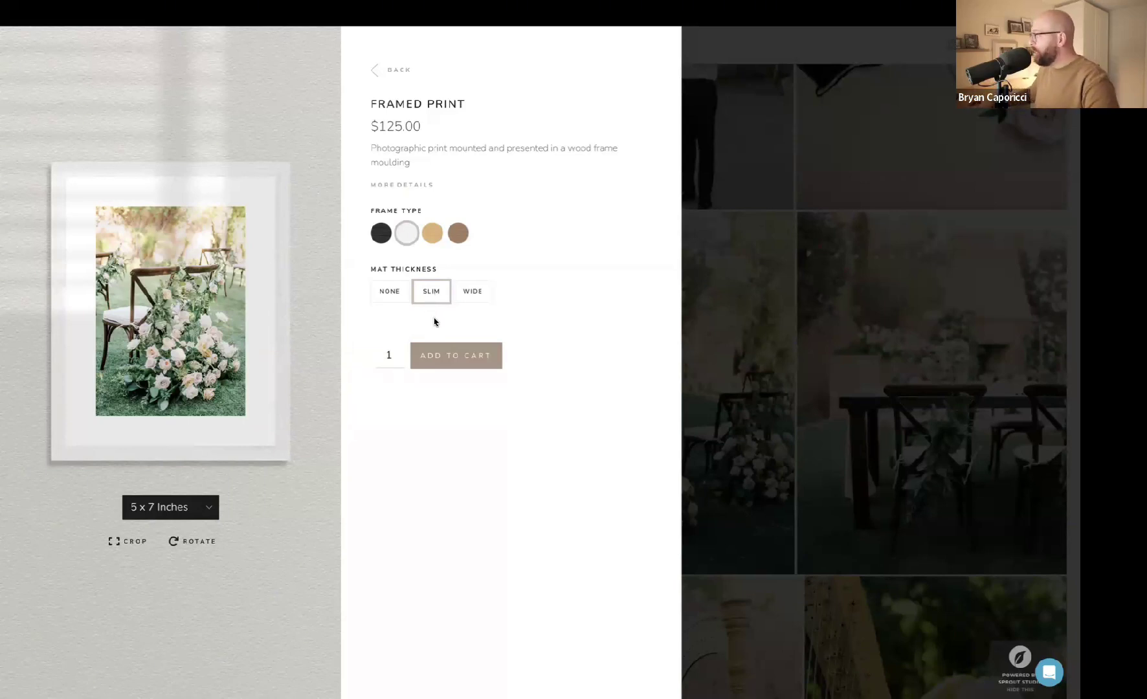
{"action": "left_click", "coordinate": [405, 75]}
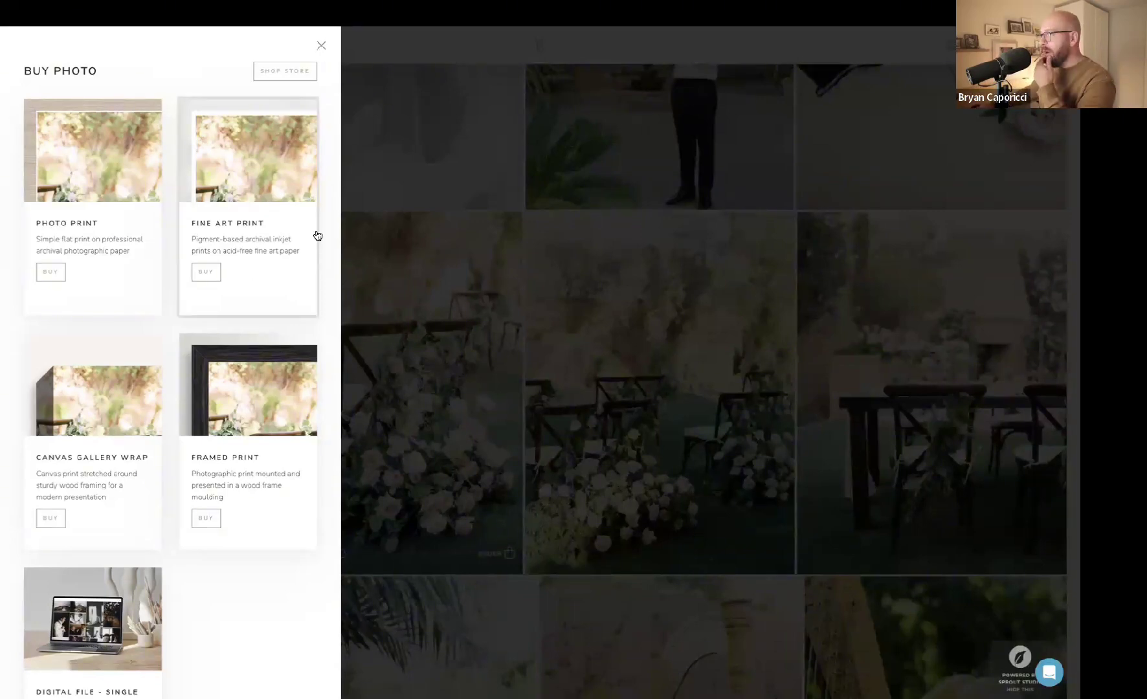
{"action": "left_click", "coordinate": [322, 45]}
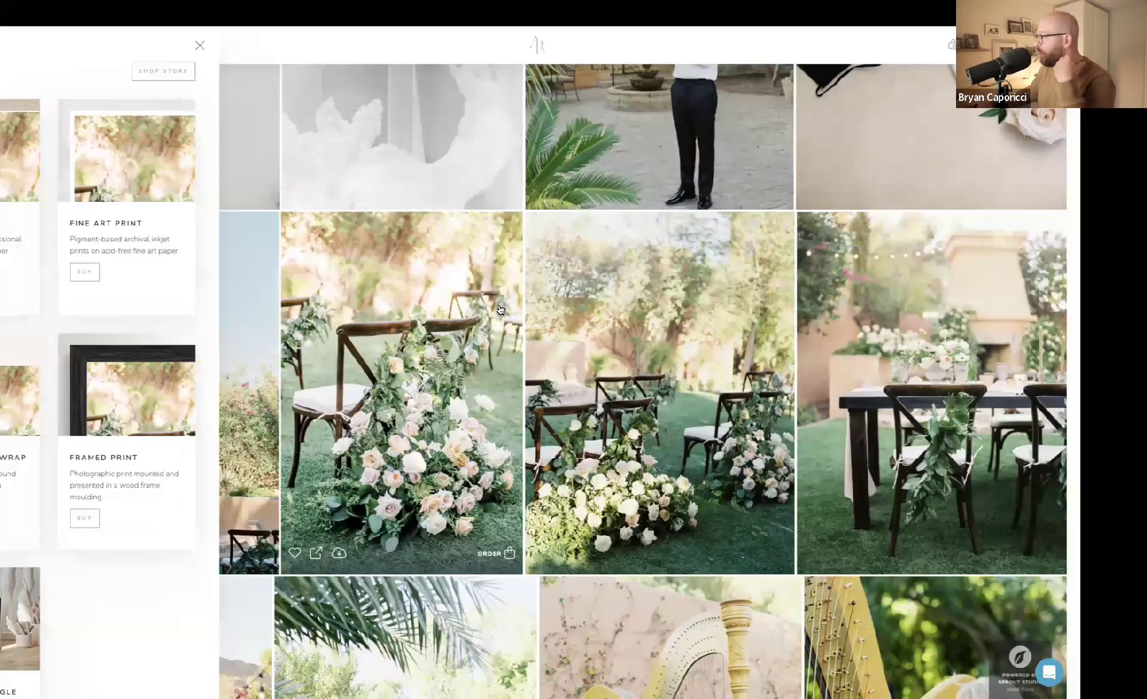
- Look over more of the gallery down to the harp photos, return to its first photos and close the gallery
{"action": "scroll", "coordinate": [502, 311], "scroll_direction": "down", "scroll_amount": 5}
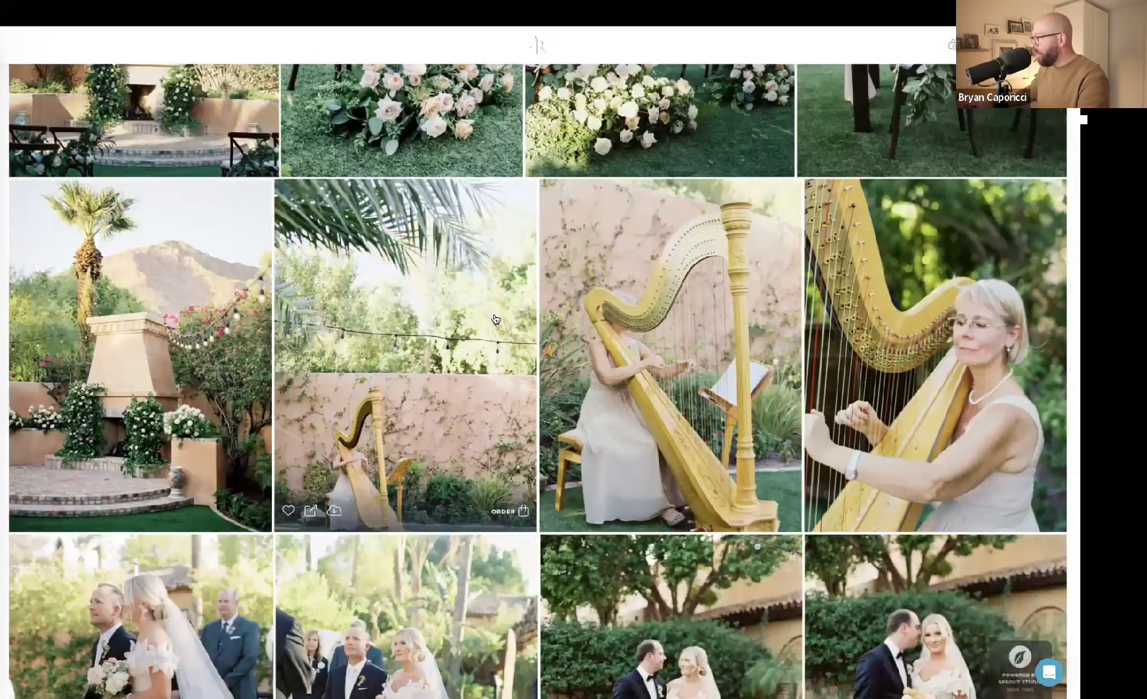
{"action": "scroll", "coordinate": [496, 318], "scroll_direction": "up", "scroll_amount": 10}
{"action": "mouse_move", "coordinate": [495, 318]}
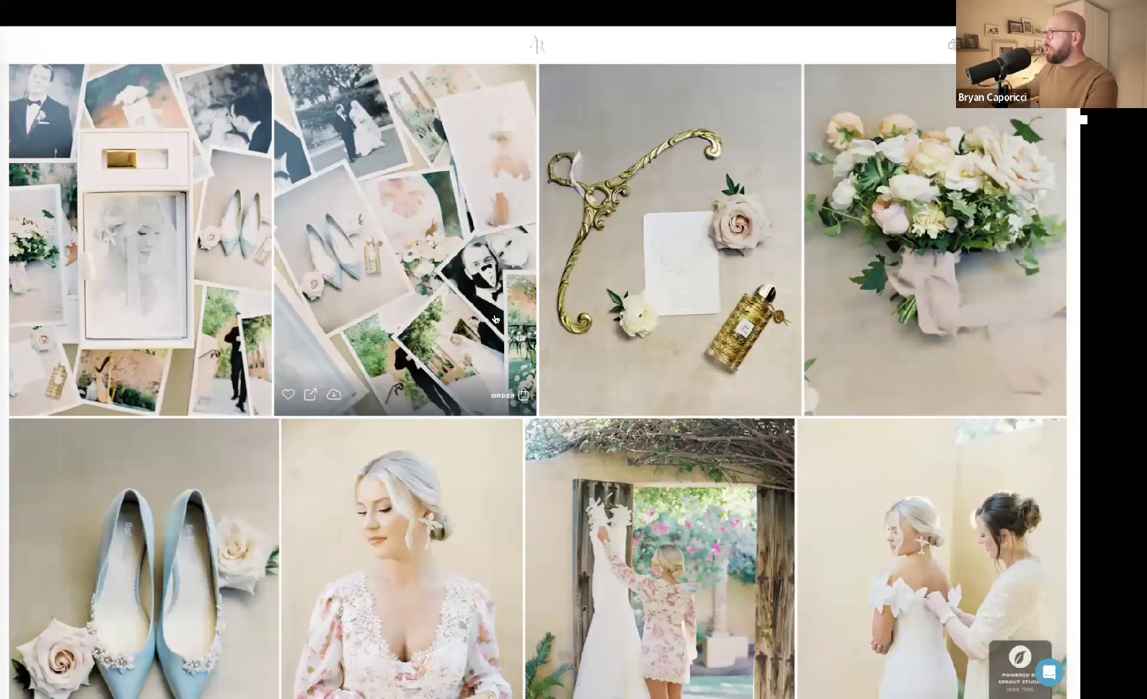
{"action": "mouse_move", "coordinate": [545, 217]}
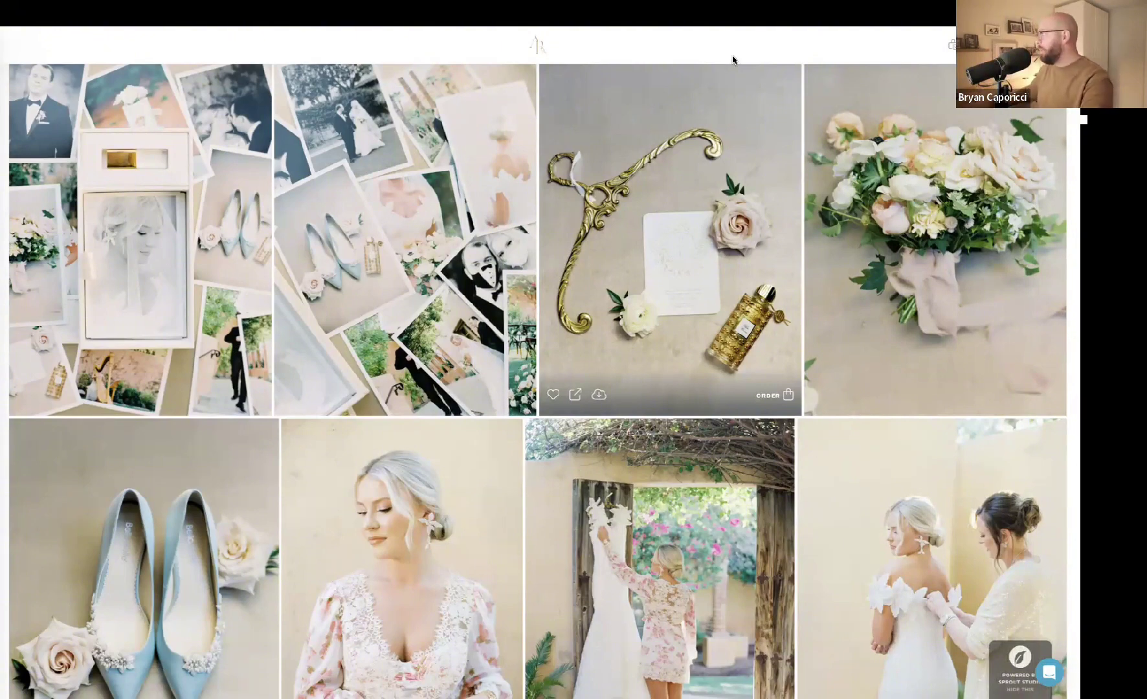
{"action": "key", "text": "super+w"}
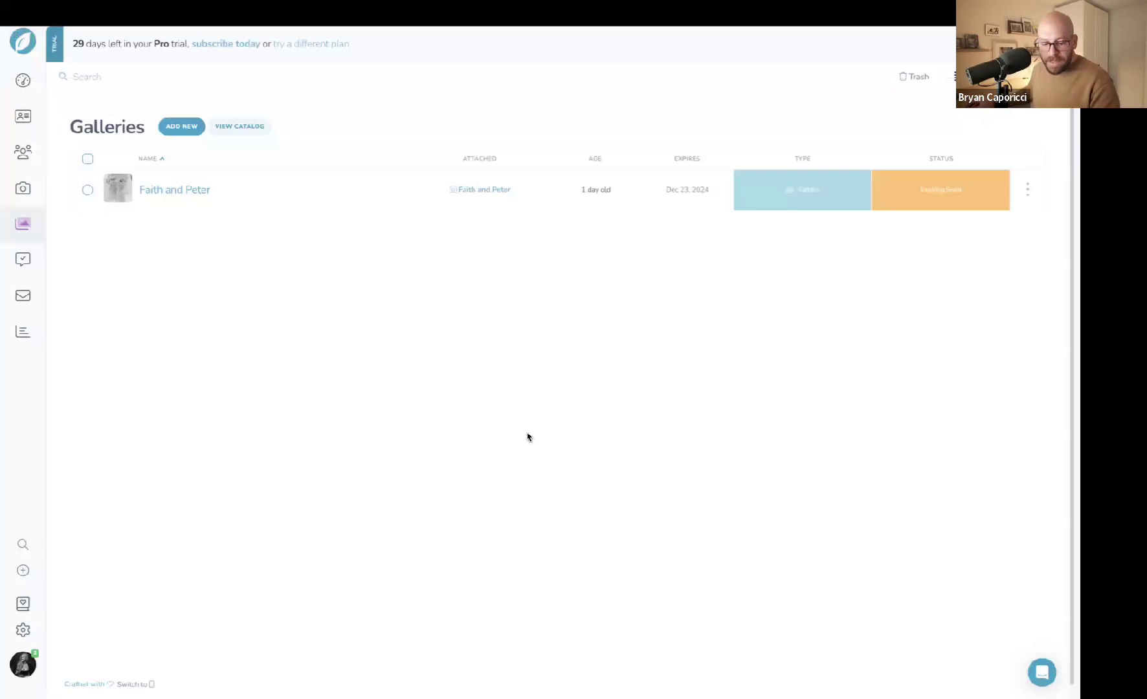
- Open the couple's album design proof from Design Proofs and page through Revision #1 to the fourth spread
{"action": "left_click", "coordinate": [29, 268]}
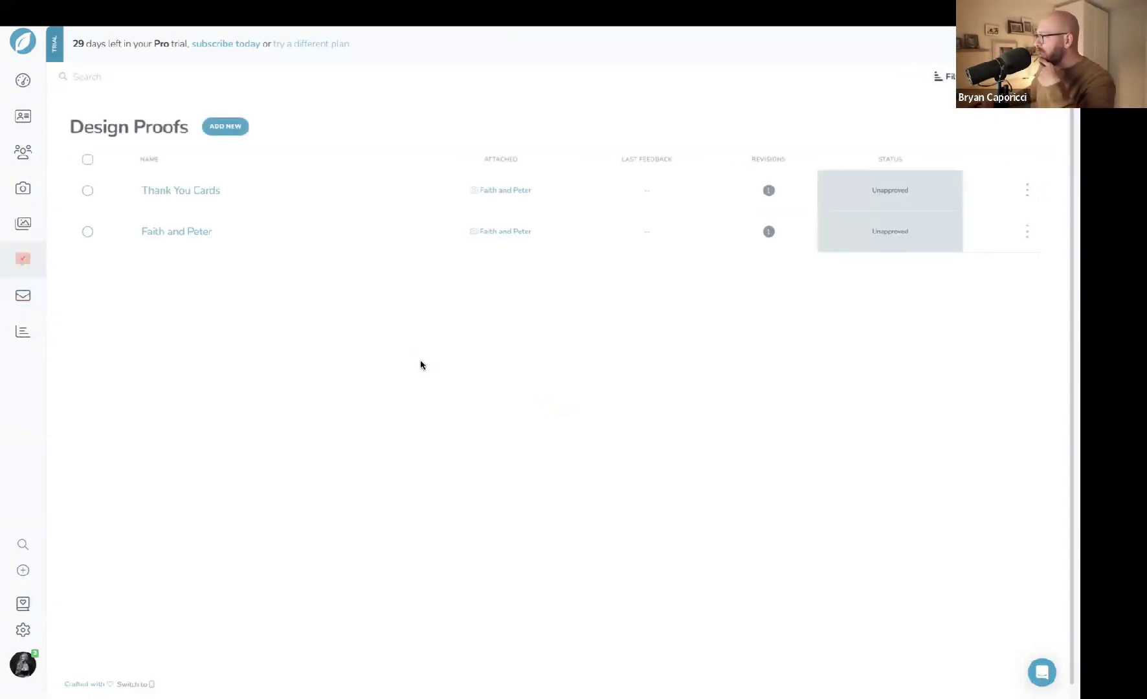
{"action": "left_click", "coordinate": [1026, 232]}
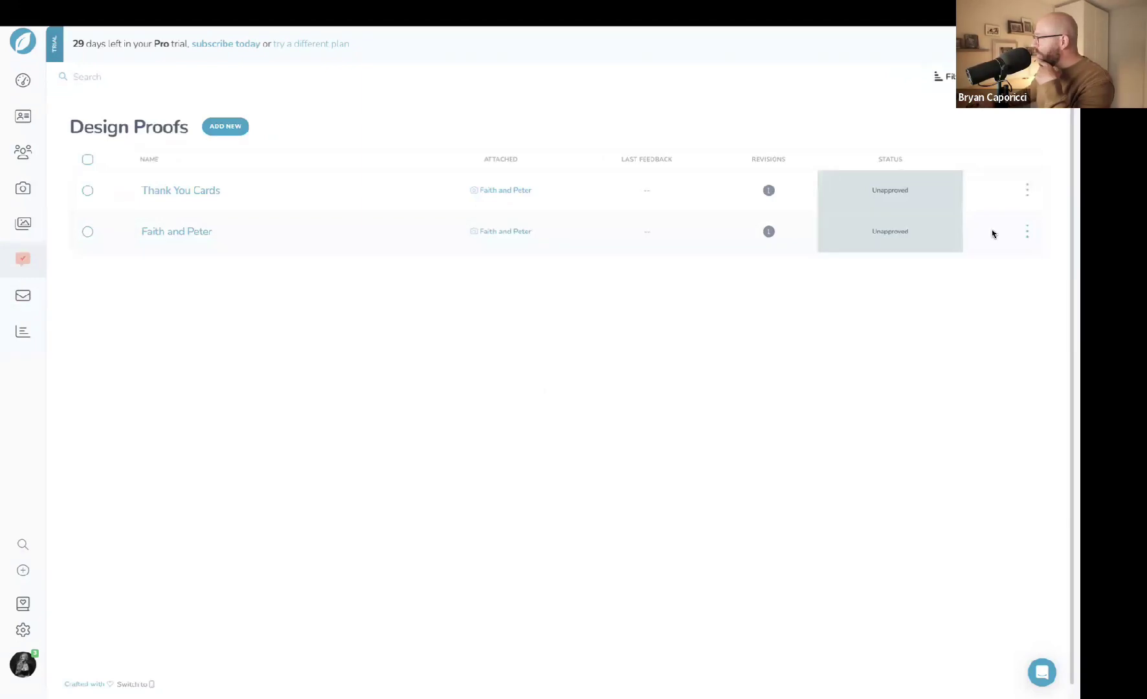
{"action": "left_click", "coordinate": [958, 318]}
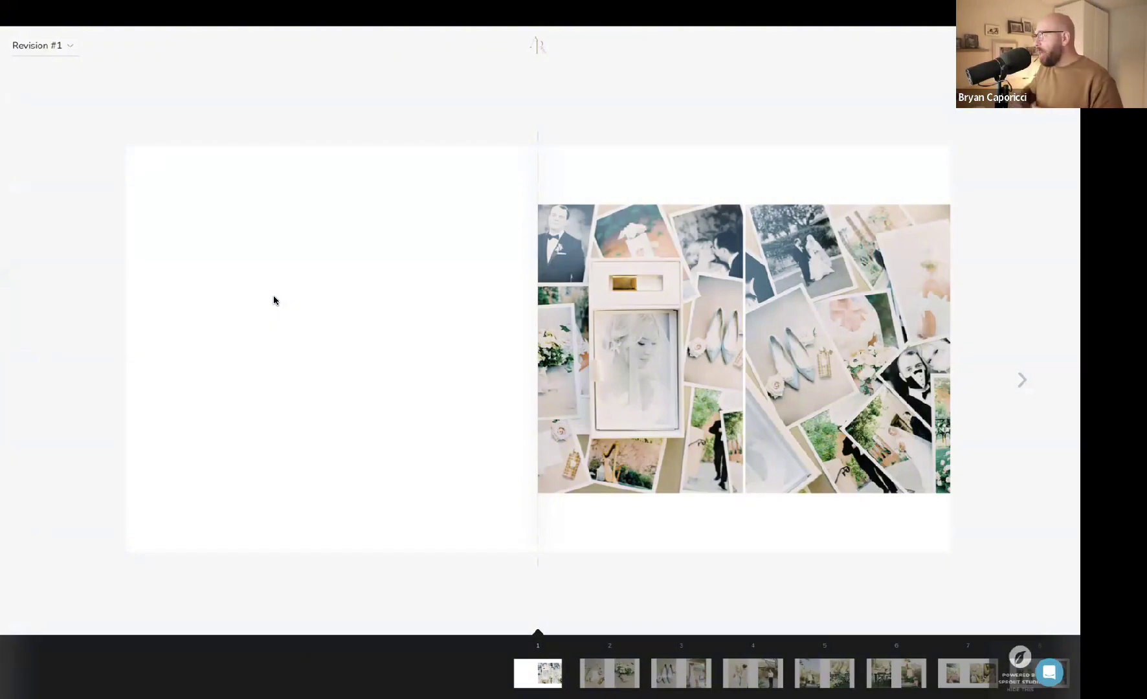
{"action": "left_click", "coordinate": [1028, 374]}
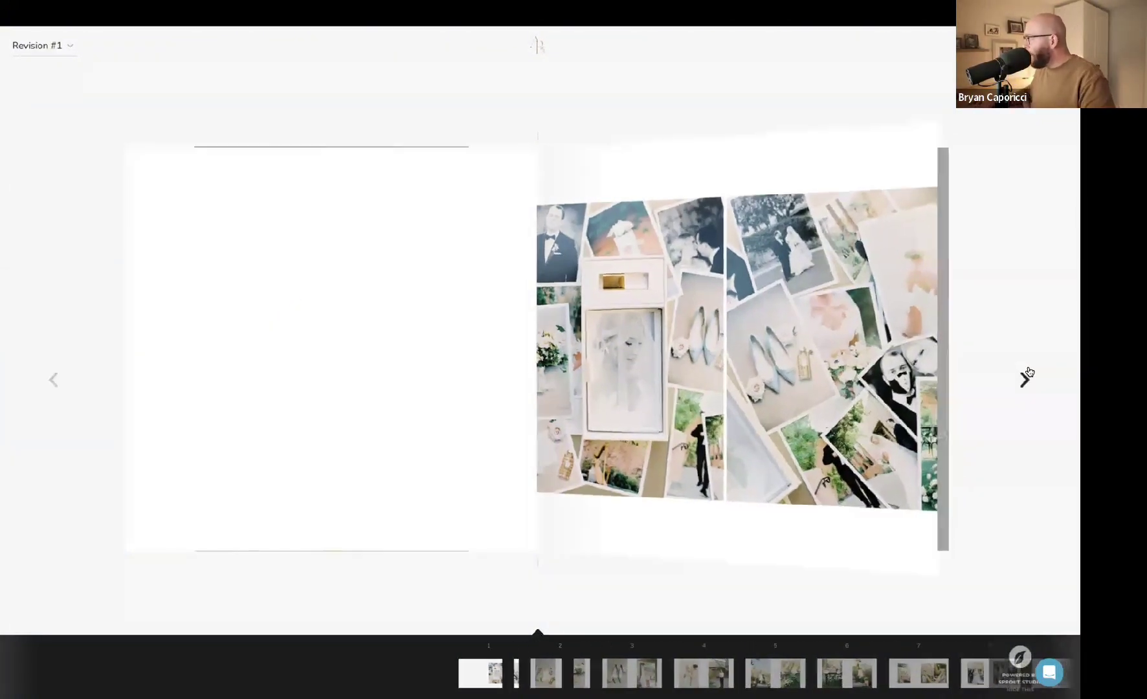
{"action": "left_click", "coordinate": [1026, 380]}
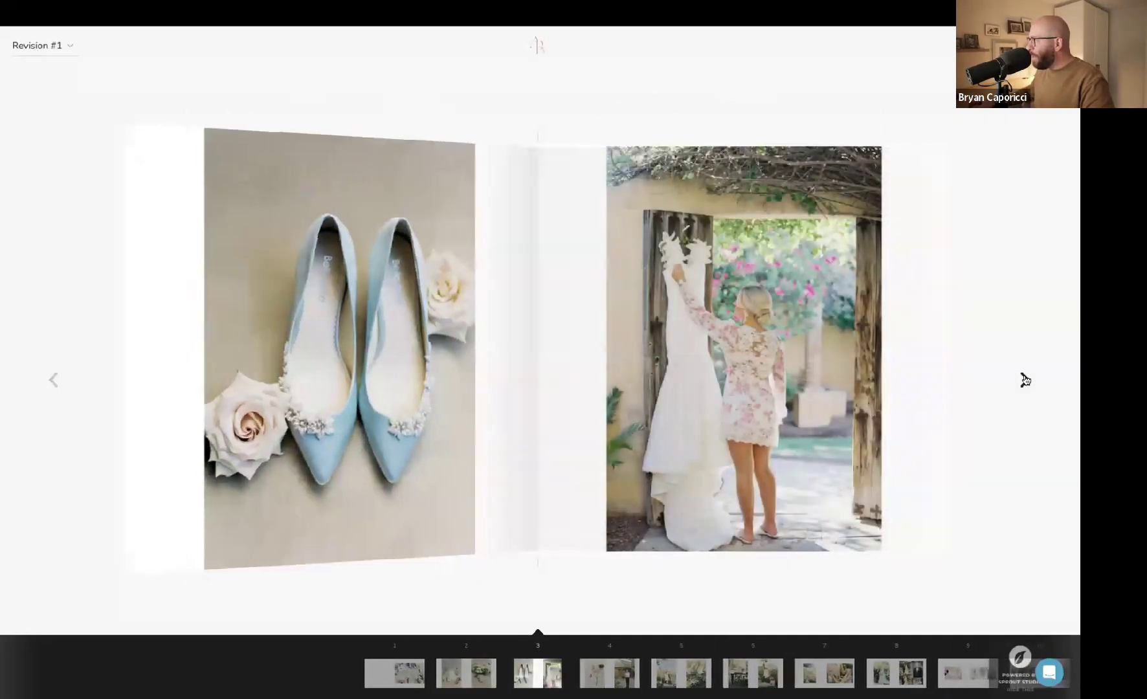
{"action": "left_click", "coordinate": [1026, 380]}
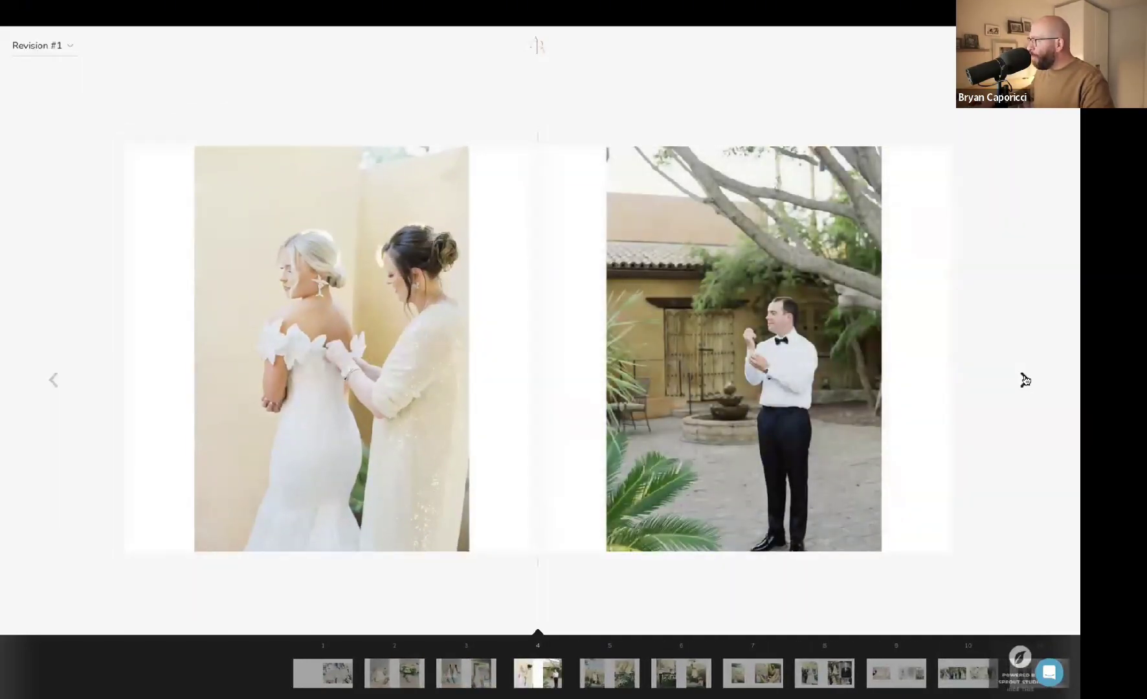
- Pin the comment "Can you zoom this in a little bit?" on the bride's photo in spread 4, and delete a second empty comment
{"action": "left_click", "coordinate": [261, 389]}
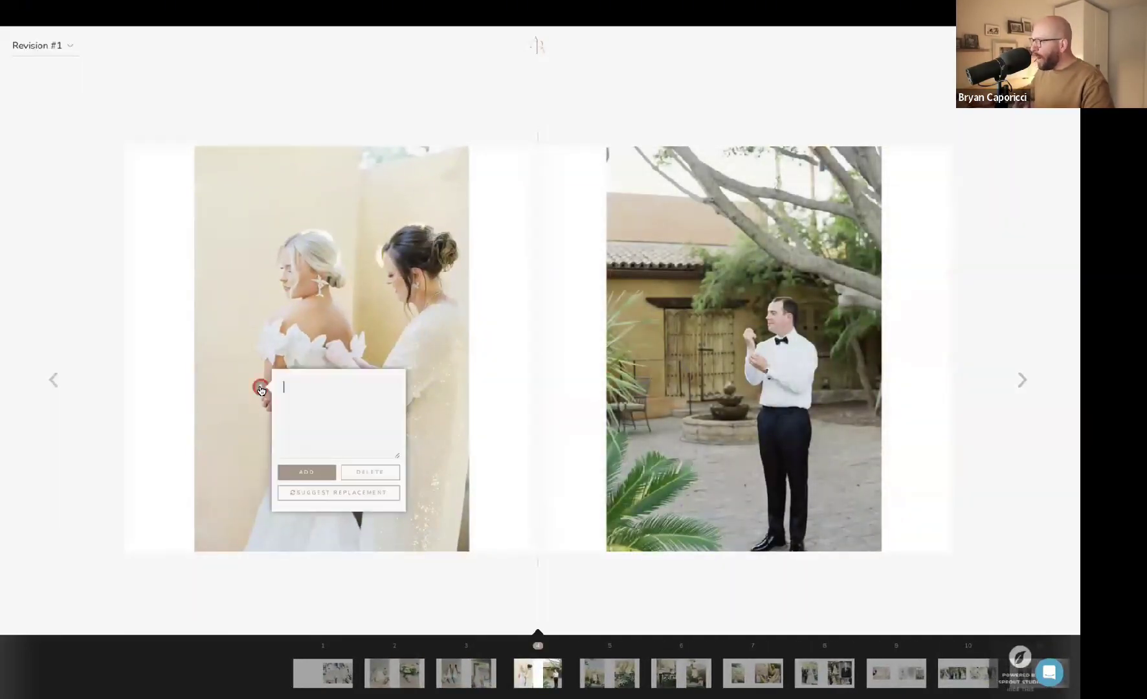
{"action": "left_click", "coordinate": [292, 387]}
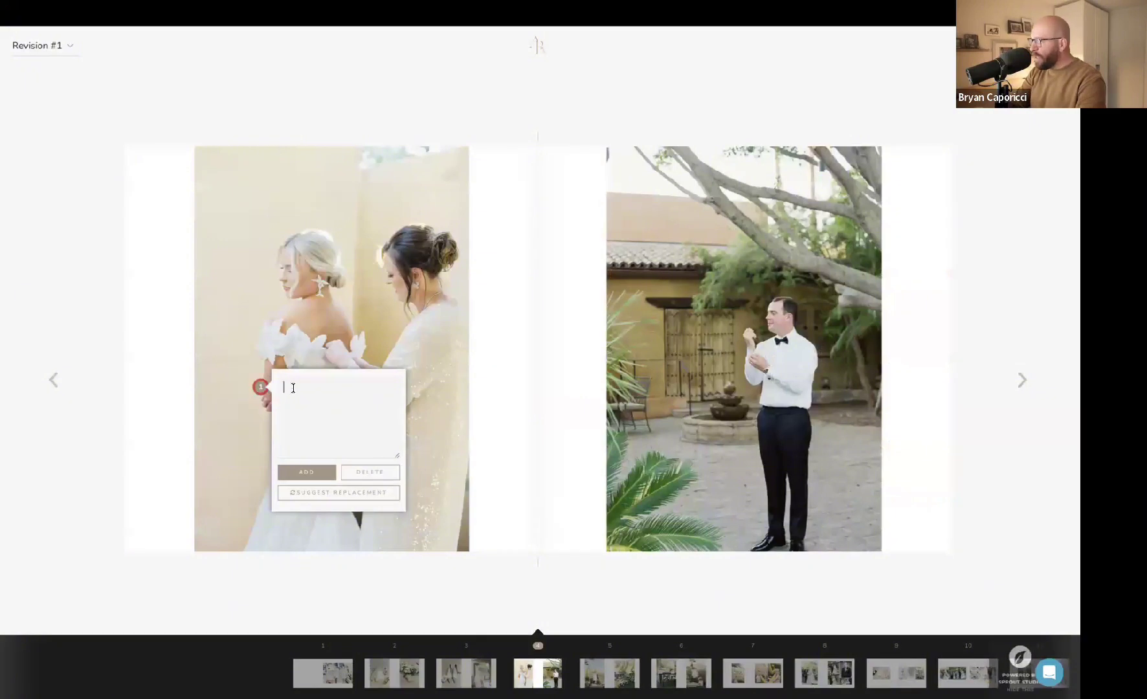
{"action": "type", "text": "Can you zoom"}
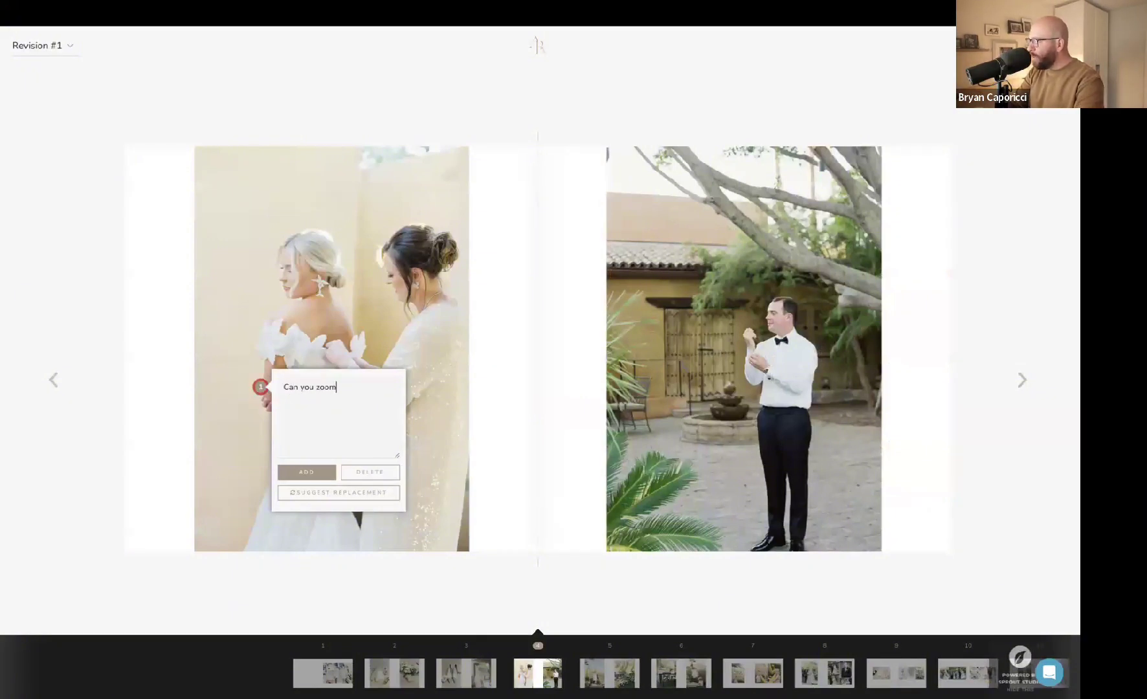
{"action": "type", "text": " this in a little bit?"}
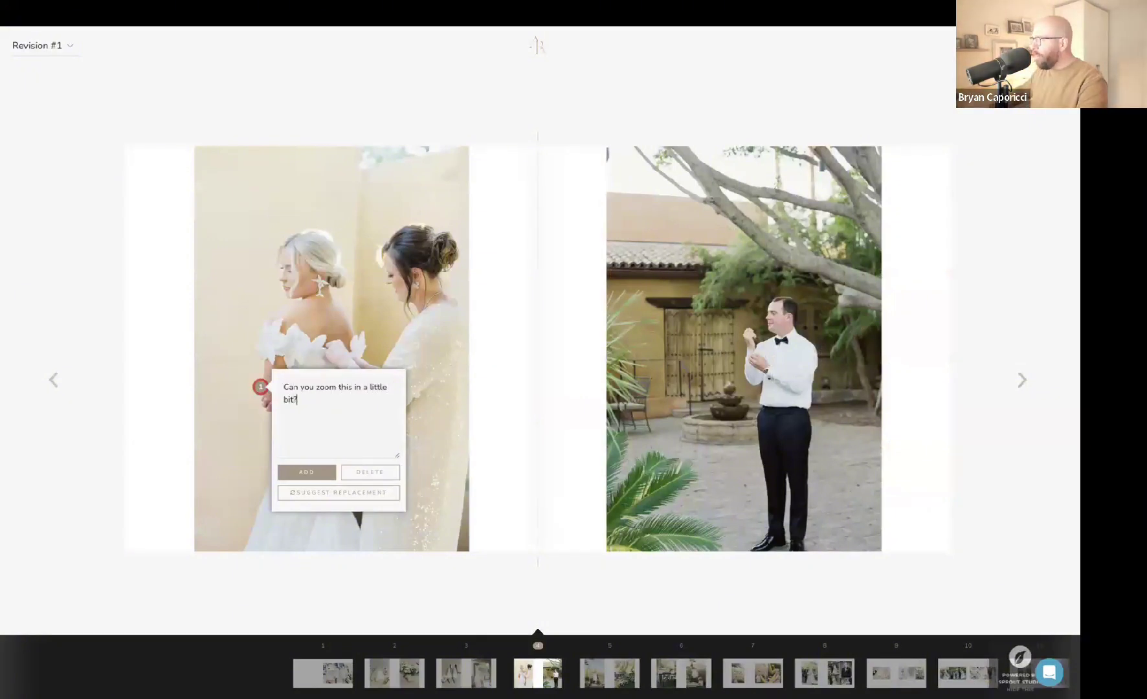
{"action": "left_click", "coordinate": [306, 471]}
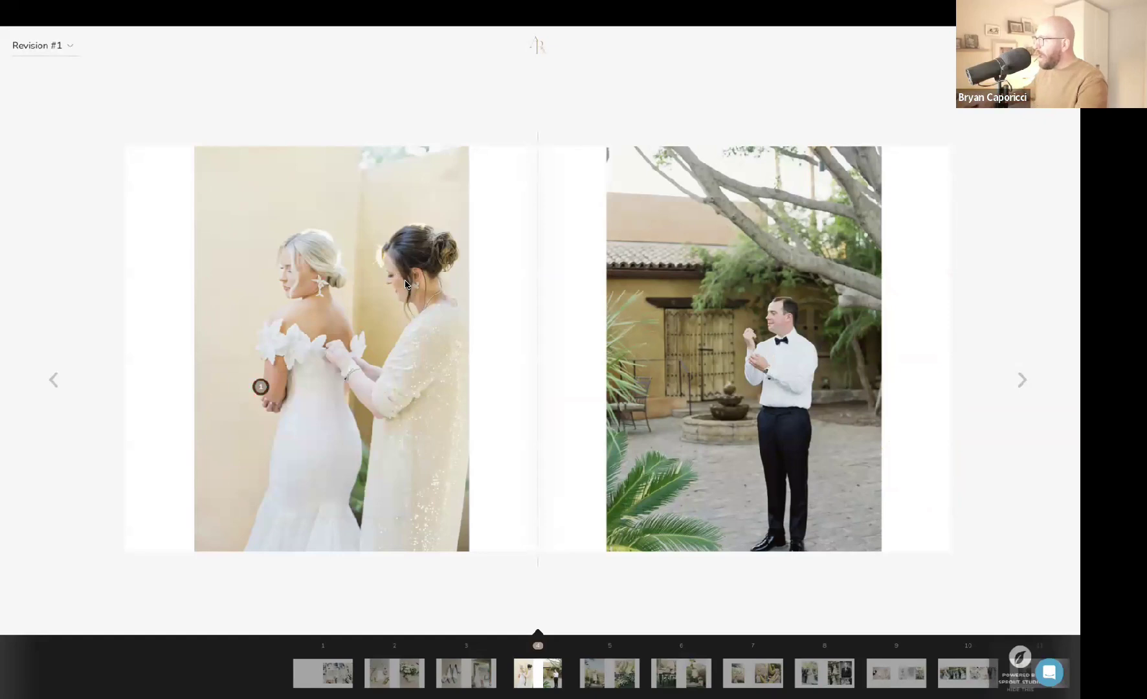
{"action": "left_click", "coordinate": [407, 283]}
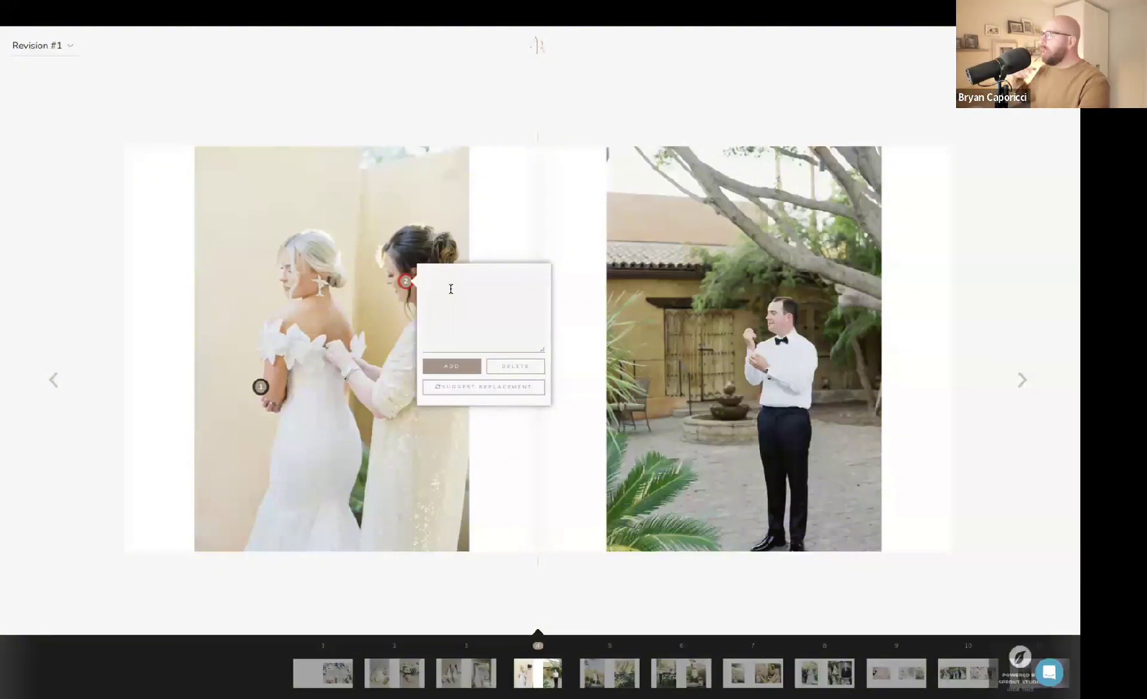
{"action": "left_click", "coordinate": [513, 368]}
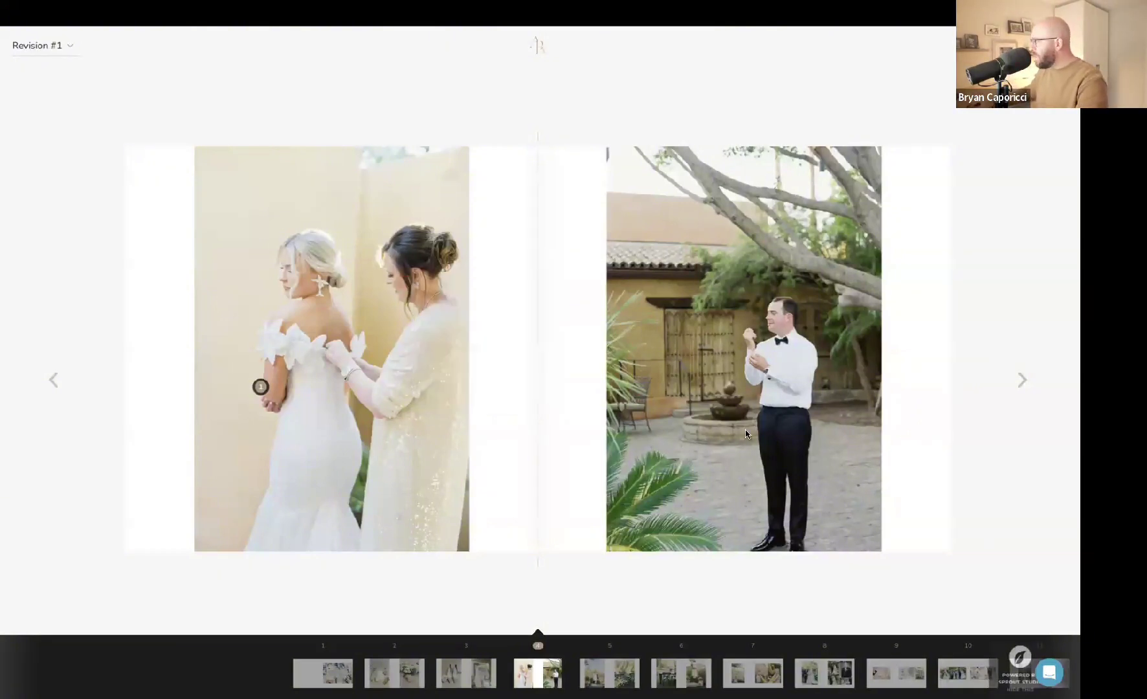
- Pin the comment "Can you make this smaller?" on spread 9's black-and-white portrait of the bride from behind, and close the album proof
{"action": "left_click", "coordinate": [909, 674]}
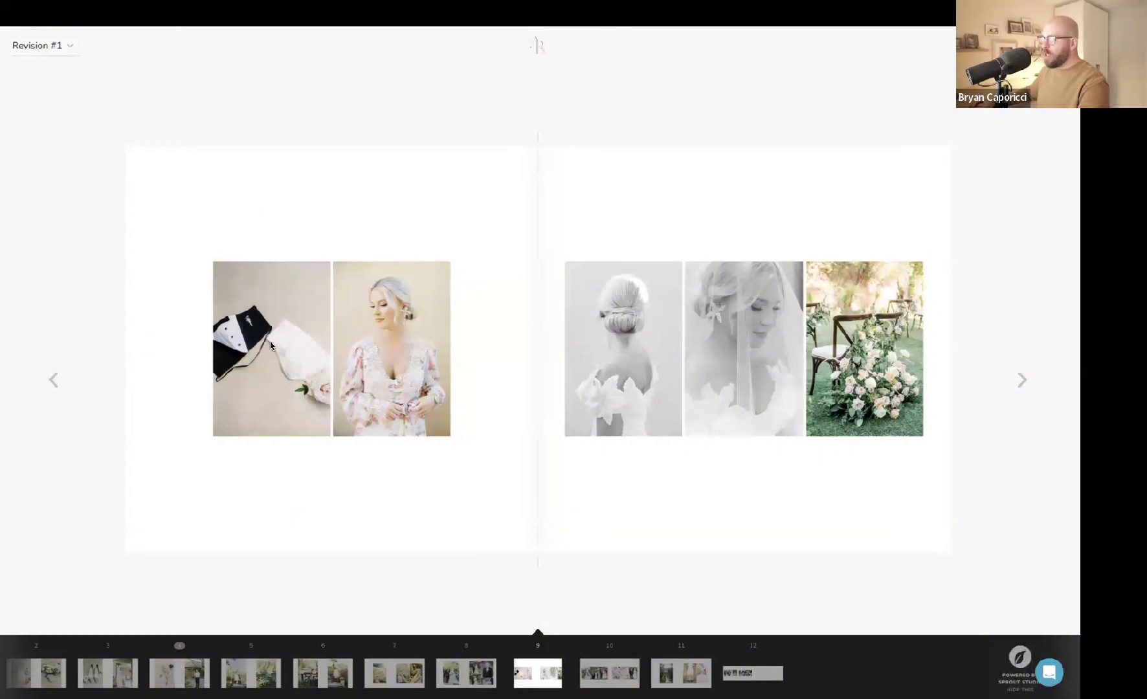
{"action": "left_click", "coordinate": [614, 350]}
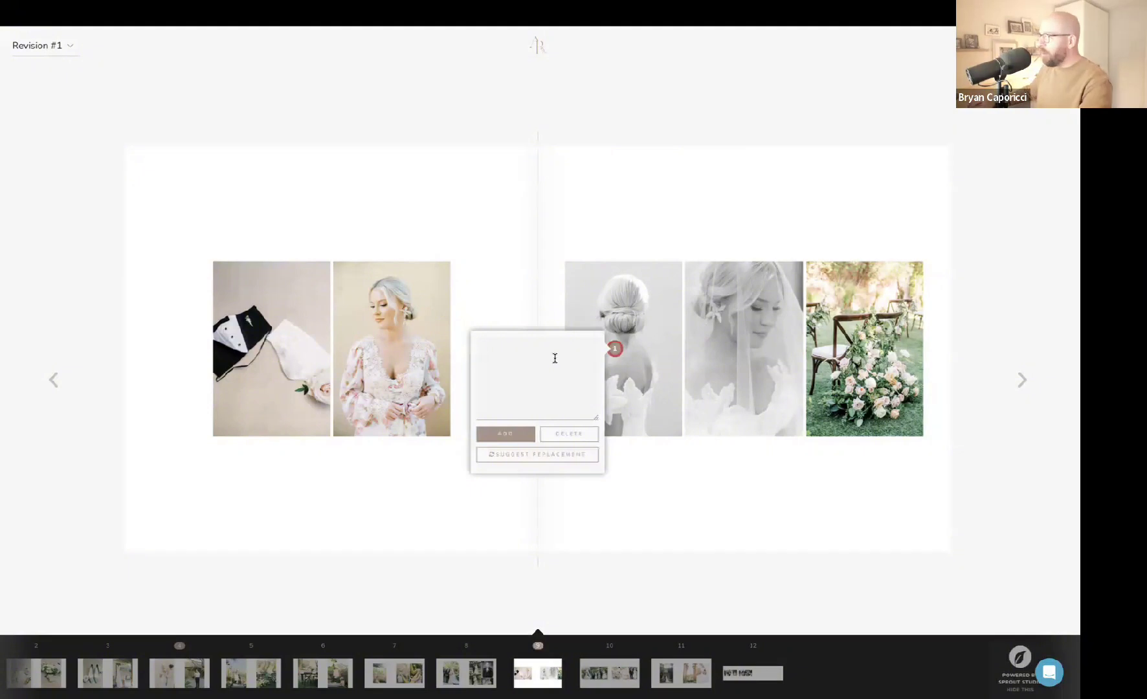
{"action": "type", "text": "Can you make t"}
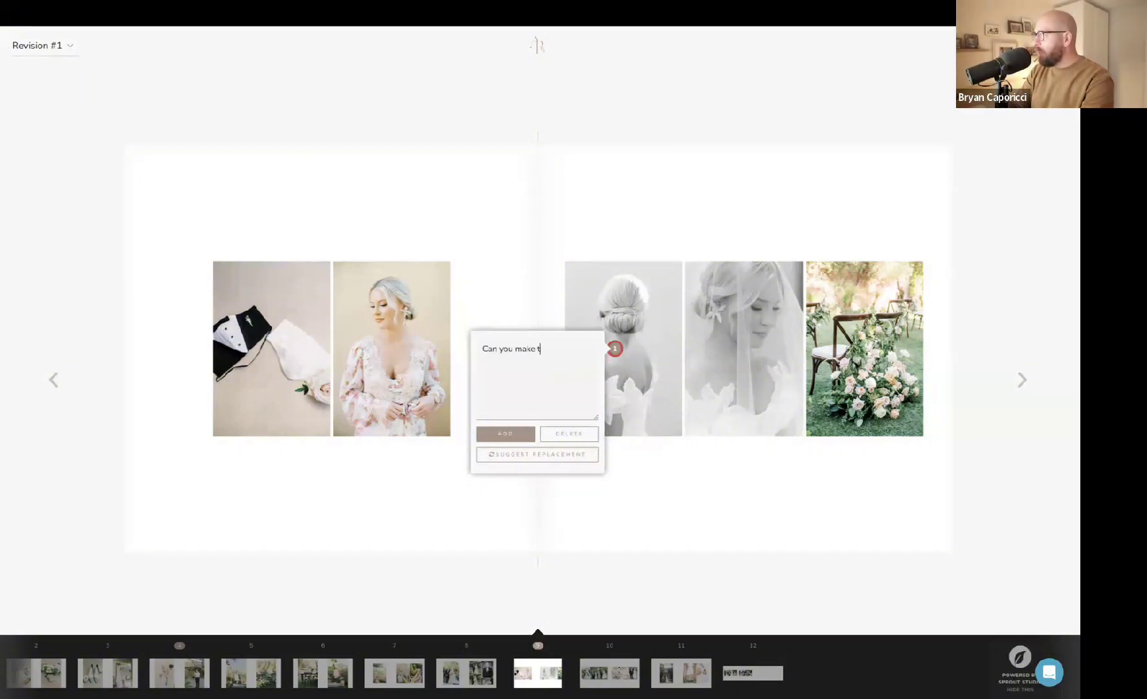
{"action": "type", "text": "his smaller?"}
{"action": "left_click", "coordinate": [511, 436]}
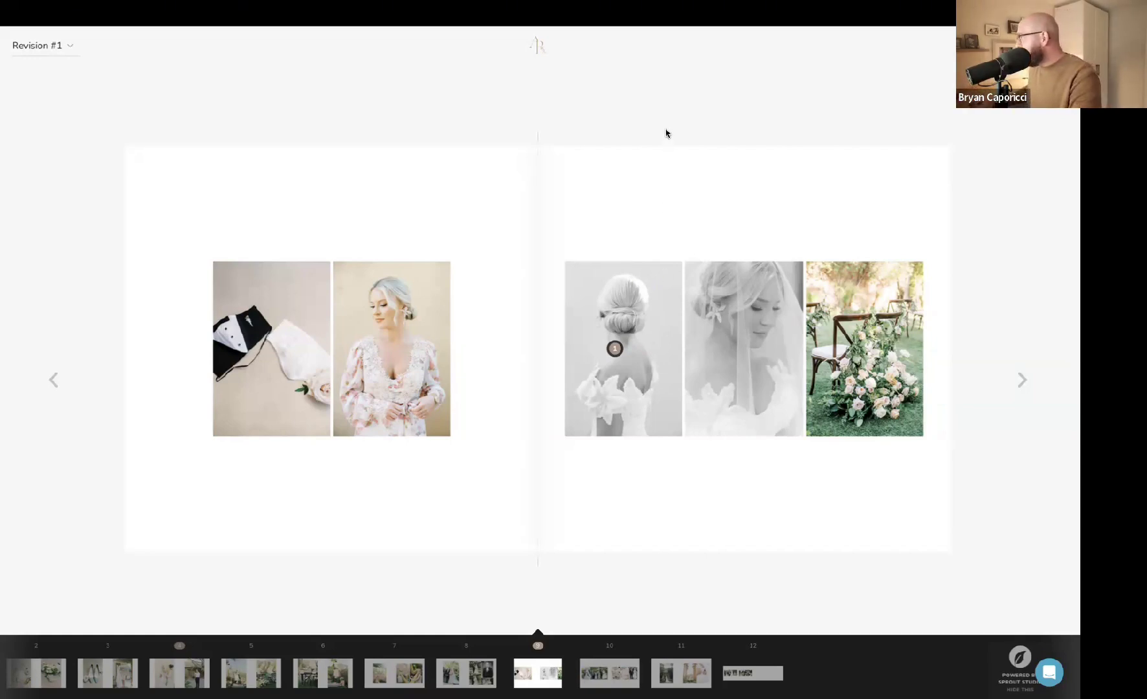
{"action": "key", "text": "super+w"}
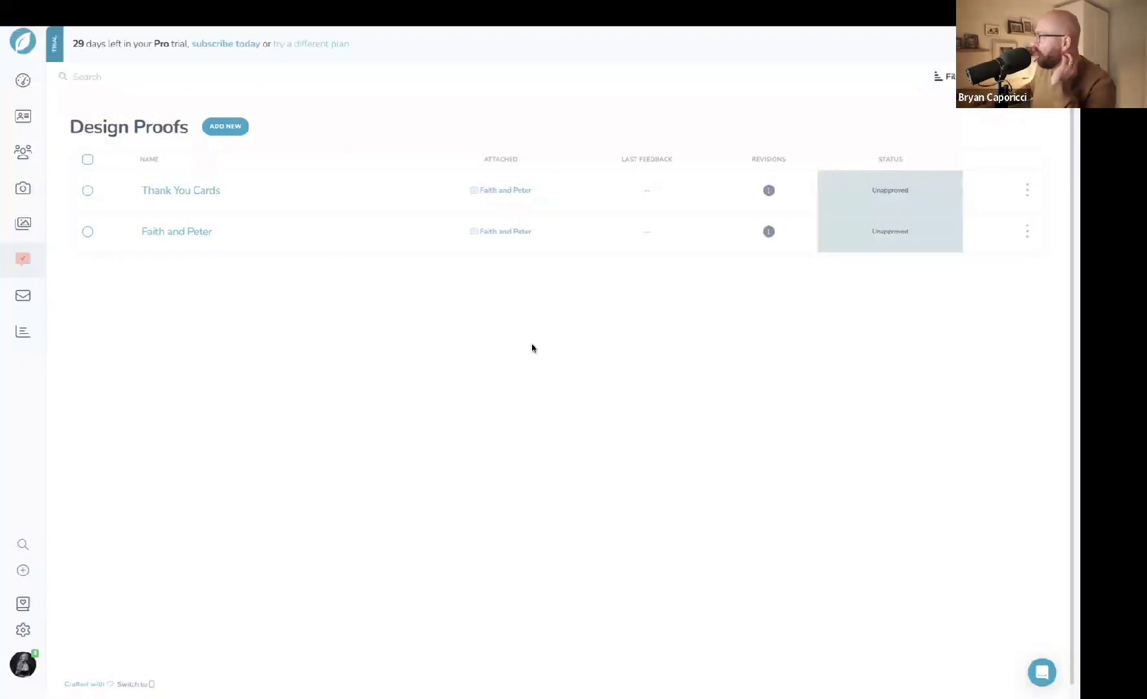
- Preview the Thank You Cards design proof, page through to its third design, and close it
{"action": "left_click", "coordinate": [1027, 190]}
{"action": "left_click", "coordinate": [939, 279]}
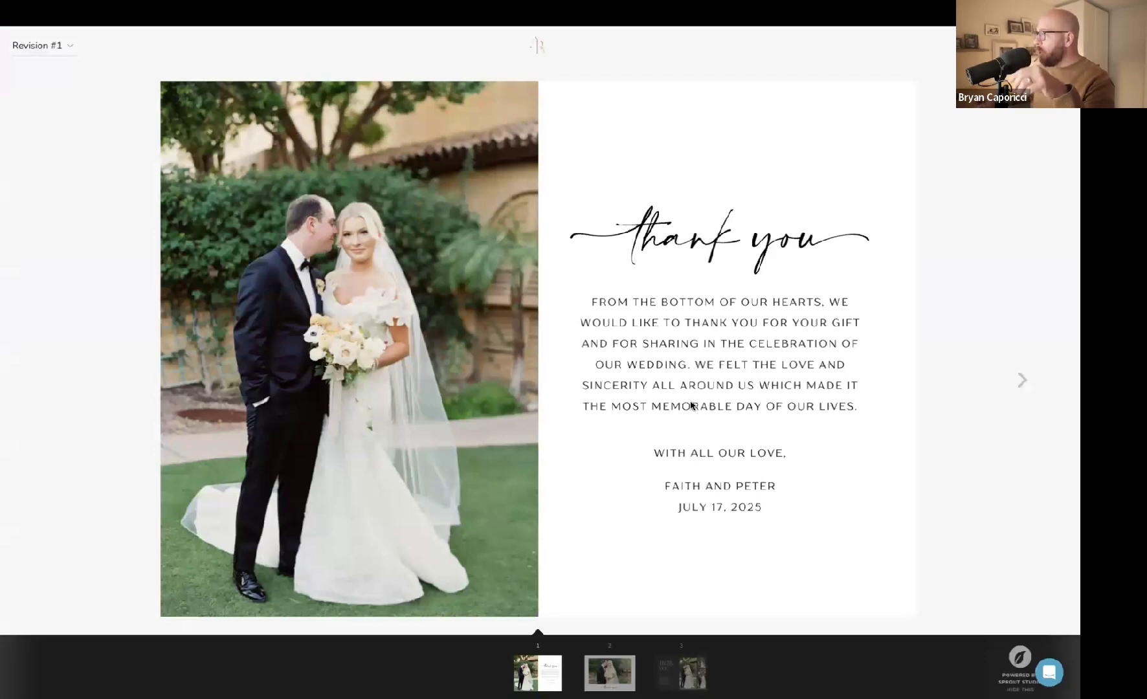
{"action": "left_click", "coordinate": [1027, 383]}
{"action": "left_click", "coordinate": [1028, 383]}
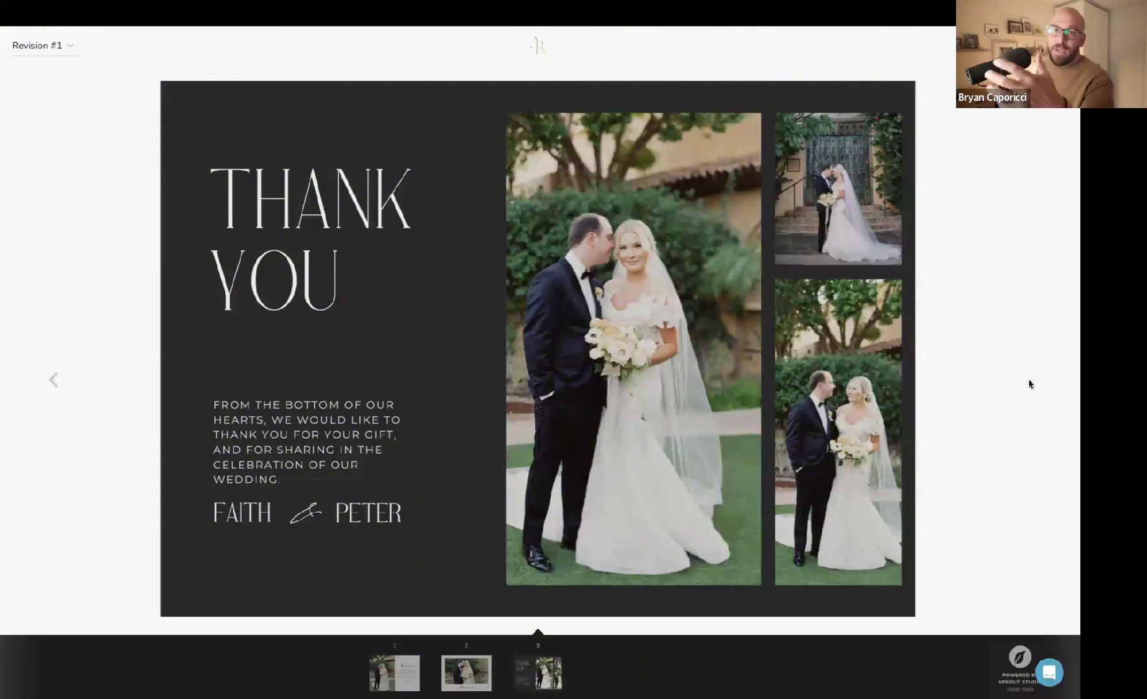
{"action": "left_click", "coordinate": [864, 226]}
{"action": "left_click", "coordinate": [817, 311]}
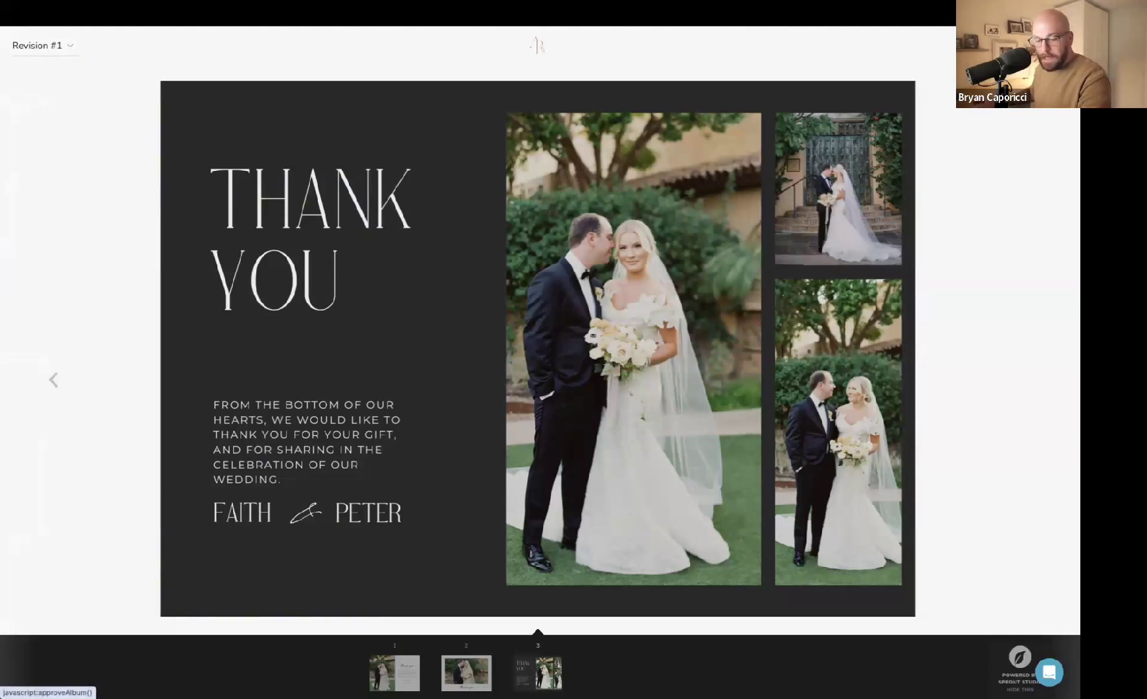
{"action": "key", "text": "super+w"}
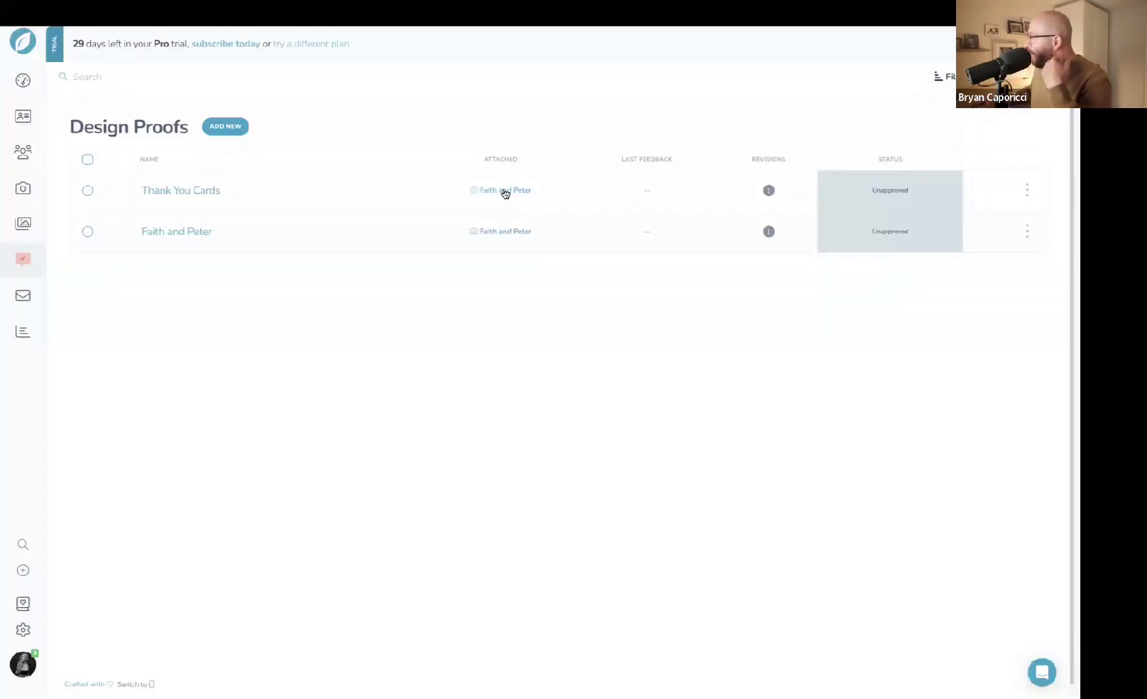
- Open the couple's shoot and look through its questionnaires, orders, contracts, tasks and expenses before returning to the overview
{"action": "left_click", "coordinate": [505, 190]}
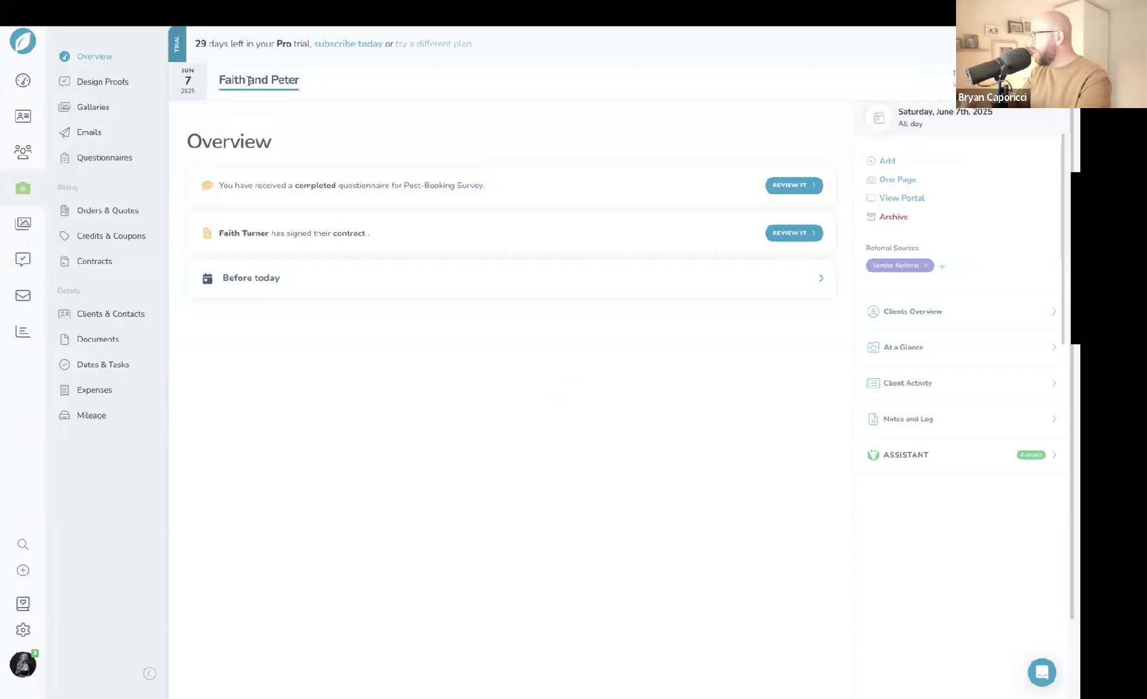
{"action": "left_click", "coordinate": [103, 159]}
{"action": "left_click", "coordinate": [114, 218]}
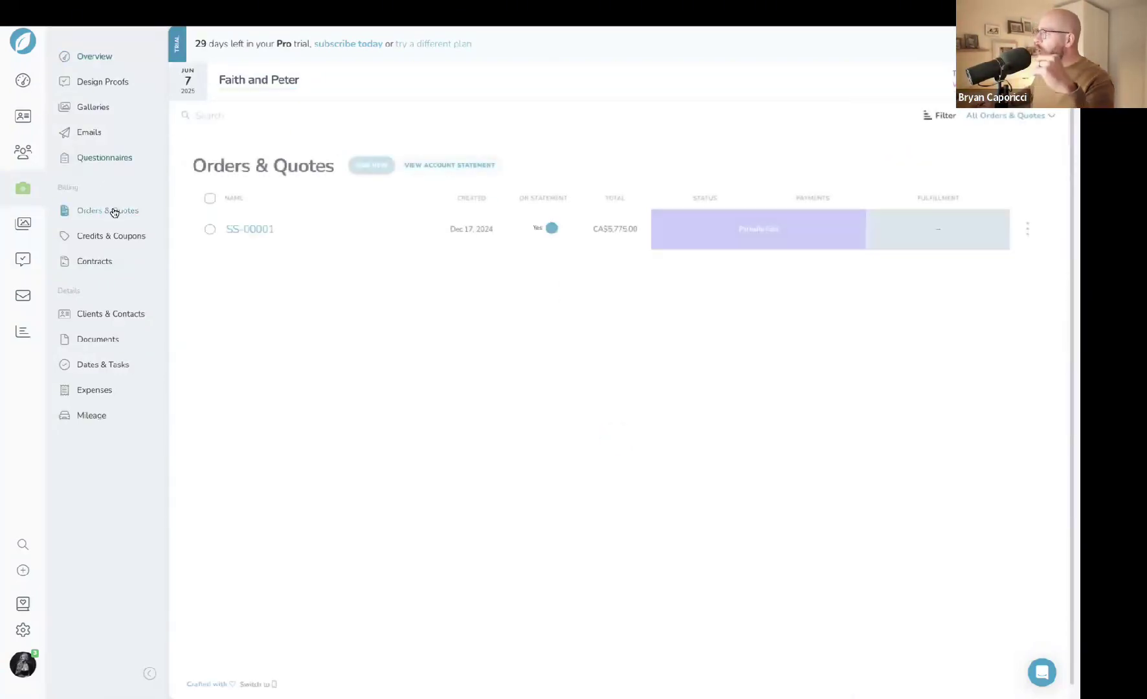
{"action": "left_click", "coordinate": [105, 264]}
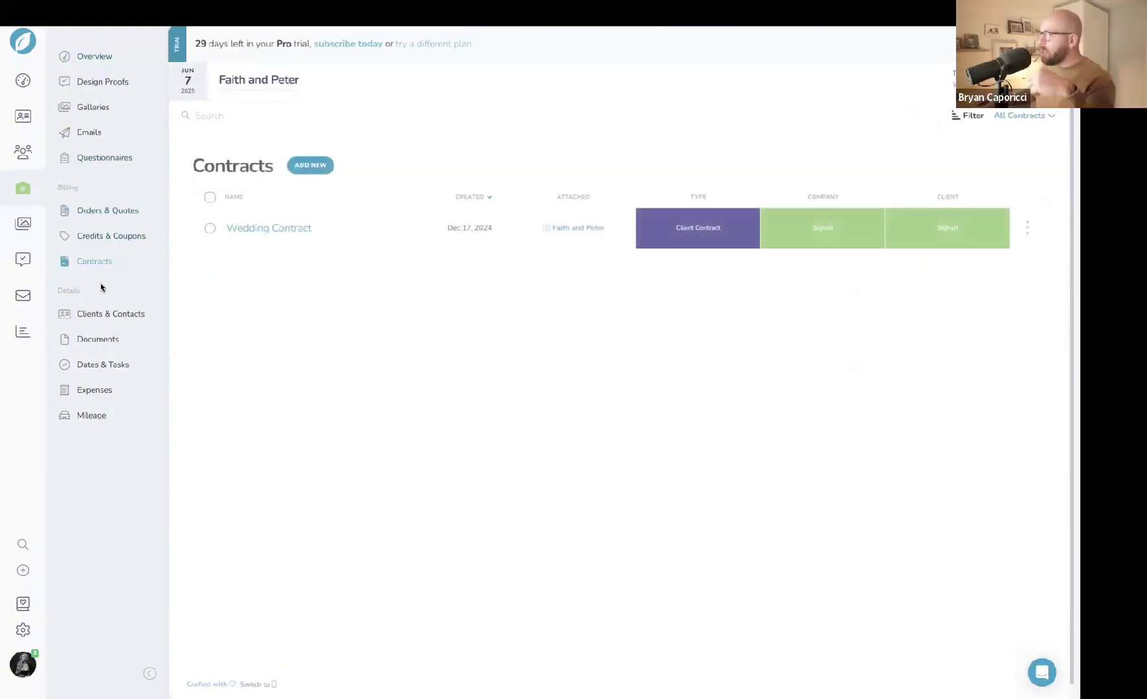
{"action": "left_click", "coordinate": [102, 367]}
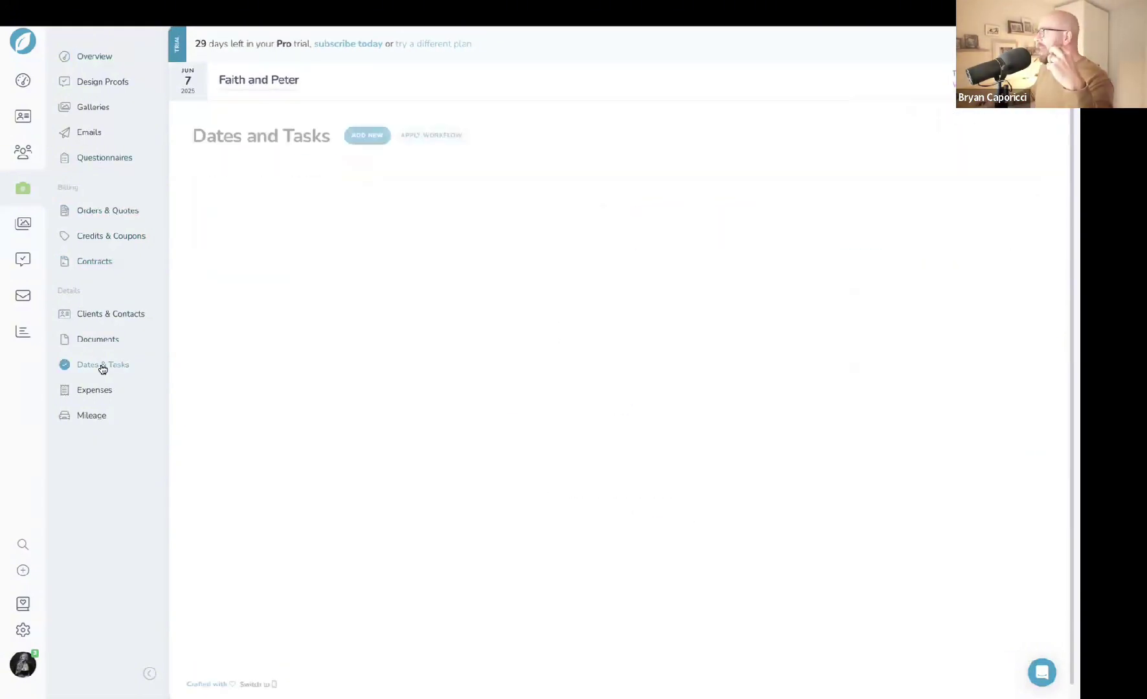
{"action": "left_click", "coordinate": [102, 391]}
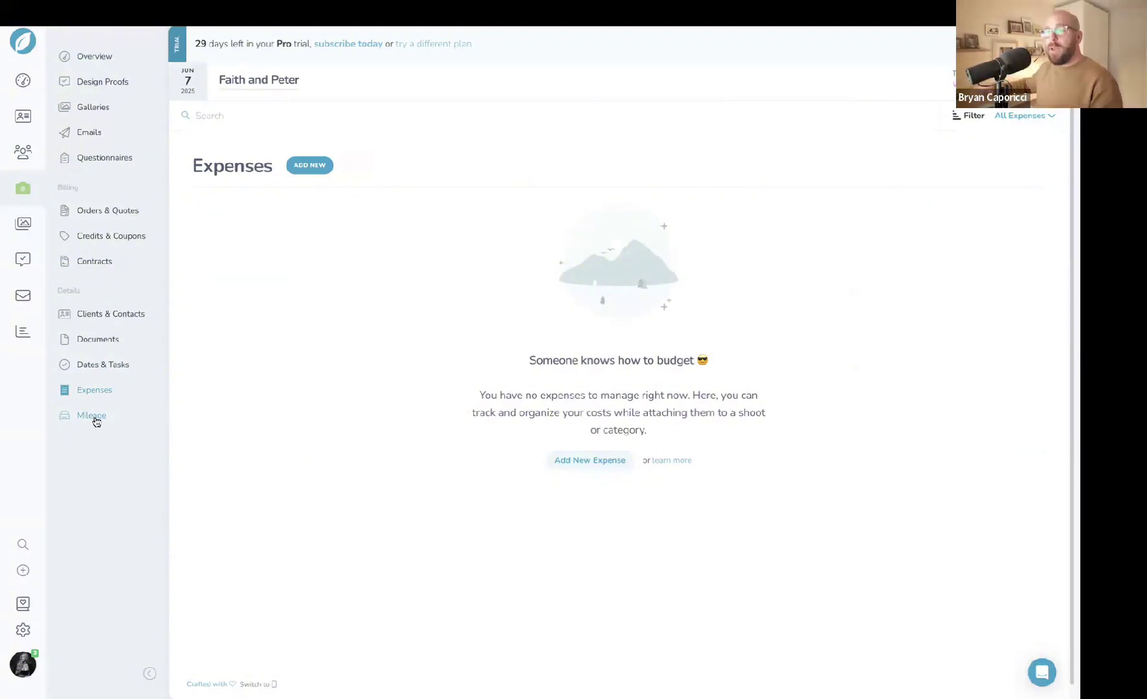
{"action": "left_click", "coordinate": [114, 59]}
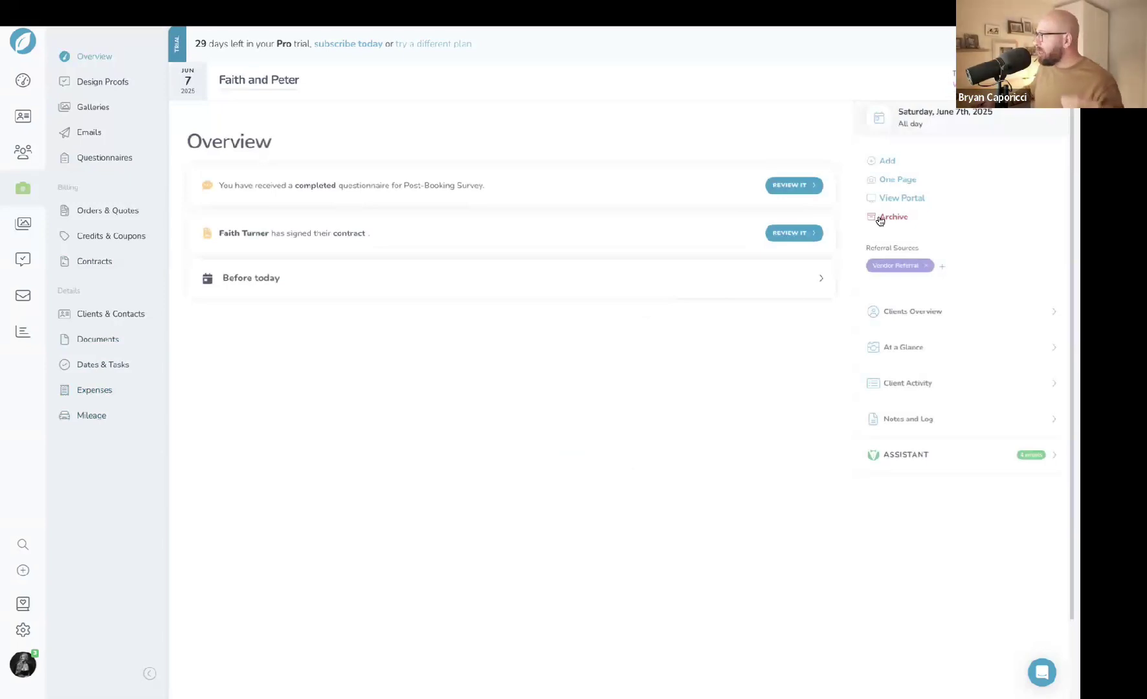
- View the shoot's client portal and look over its galleries, design proofs, invoices, dates, questionnaires, contact info and contracts
{"action": "left_click", "coordinate": [892, 198]}
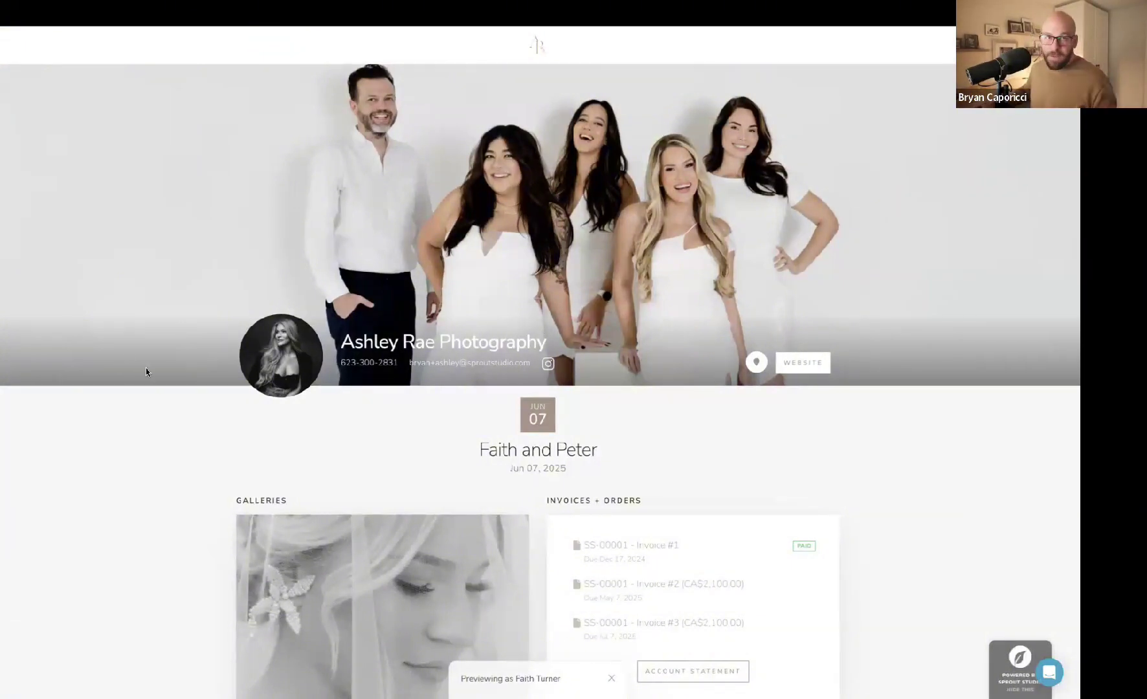
{"action": "scroll", "coordinate": [146, 369], "scroll_direction": "down", "scroll_amount": 4}
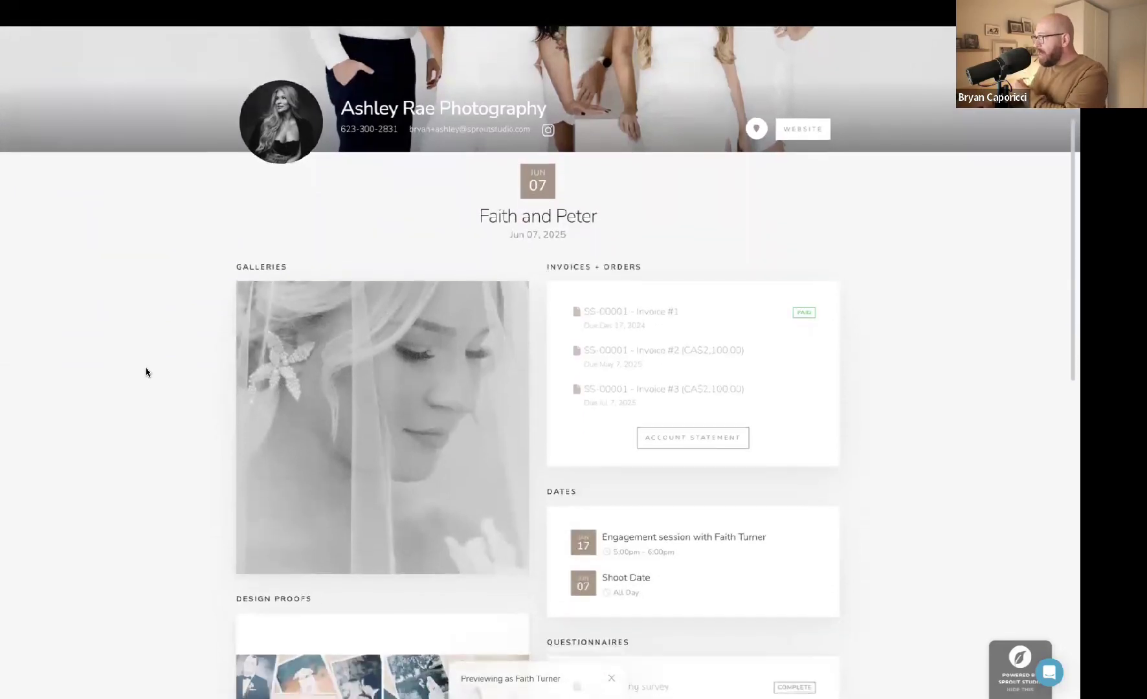
{"action": "scroll", "coordinate": [327, 420], "scroll_direction": "down", "scroll_amount": 3}
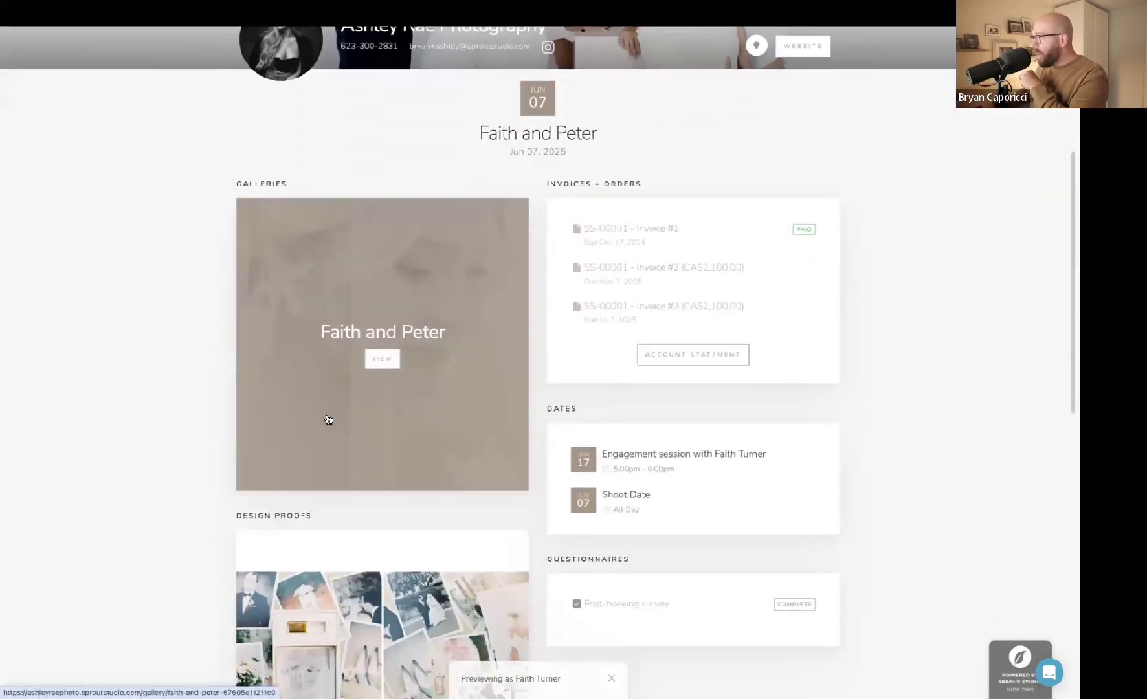
{"action": "scroll", "coordinate": [336, 462], "scroll_direction": "down", "scroll_amount": 8}
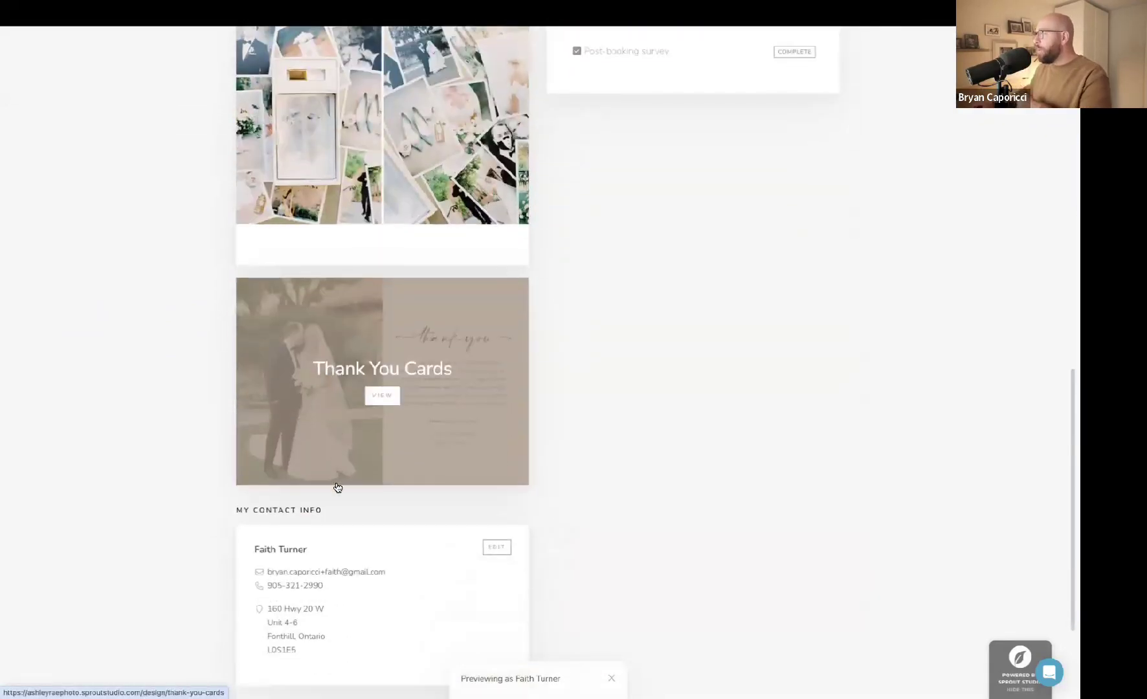
{"action": "scroll", "coordinate": [337, 487], "scroll_direction": "down", "scroll_amount": 1}
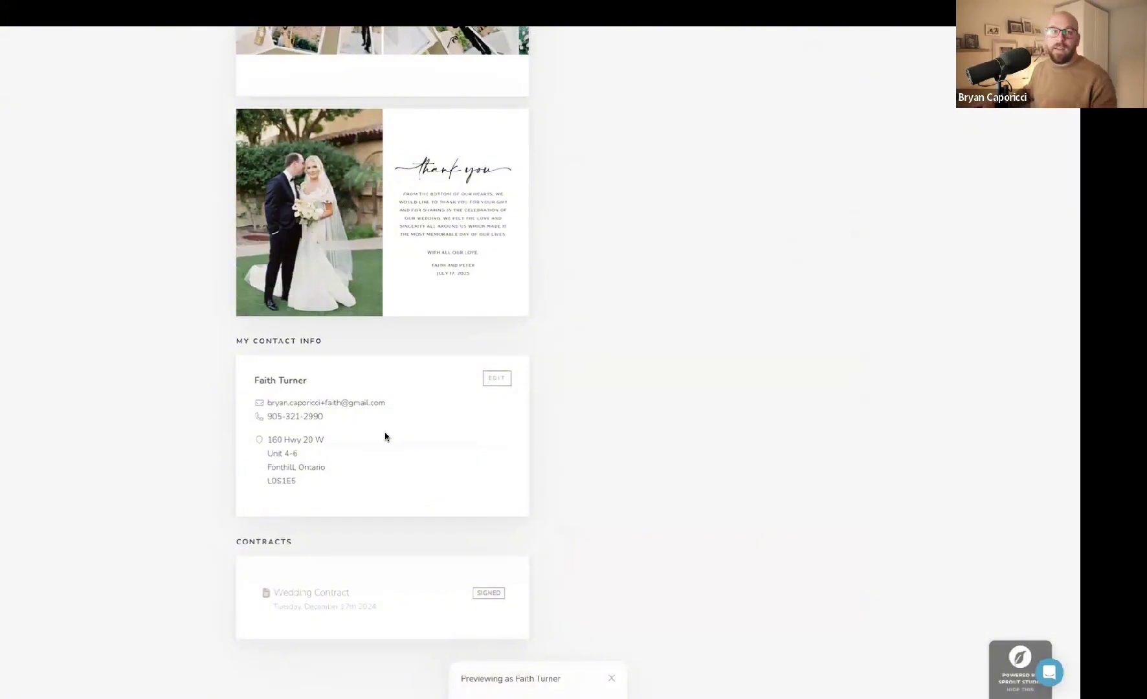
{"action": "scroll", "coordinate": [336, 602], "scroll_direction": "up", "scroll_amount": 7}
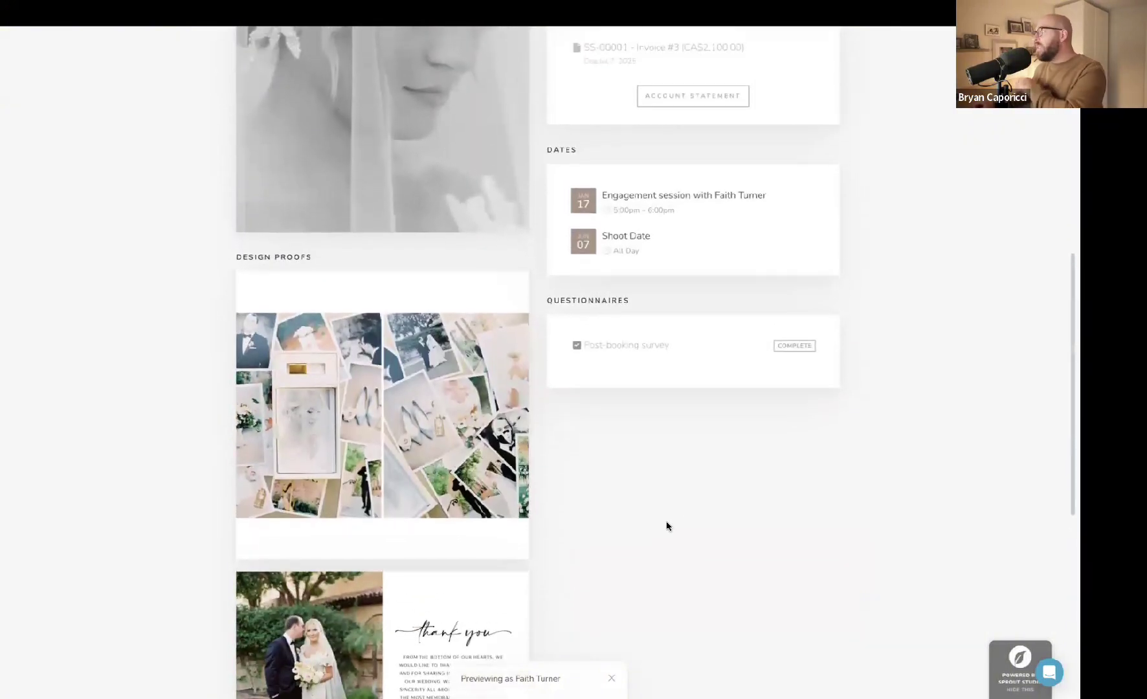
{"action": "scroll", "coordinate": [651, 498], "scroll_direction": "up", "scroll_amount": 4}
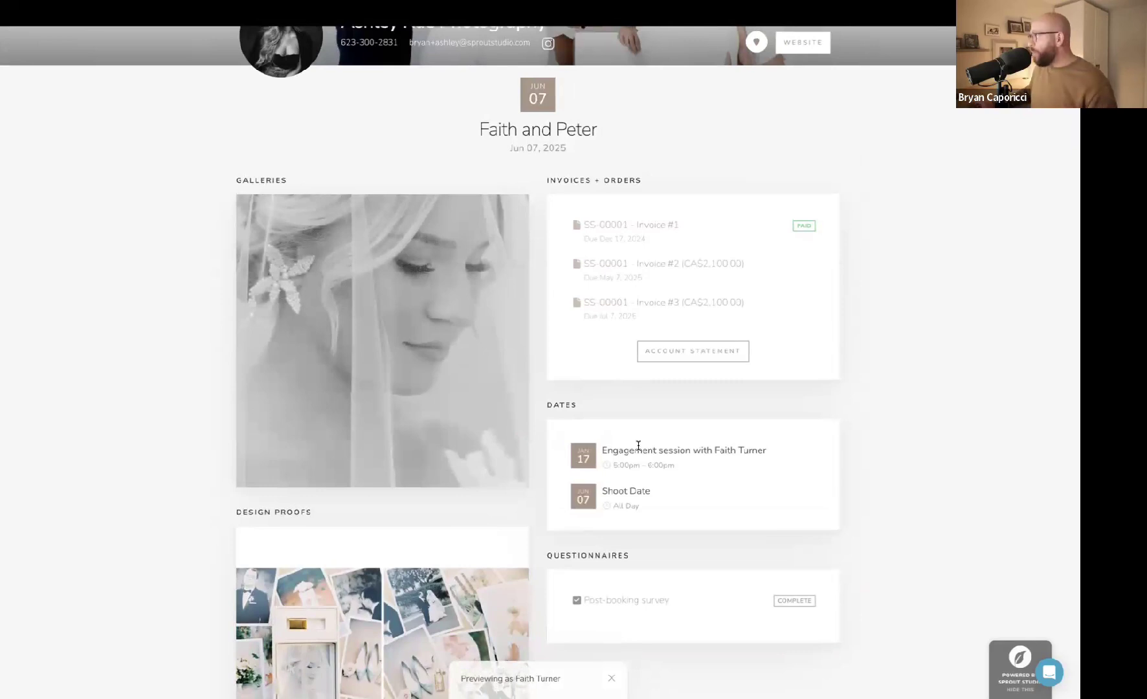
{"action": "scroll", "coordinate": [637, 442], "scroll_direction": "up", "scroll_amount": 1}
{"action": "scroll", "coordinate": [583, 386], "scroll_direction": "up", "scroll_amount": 4}
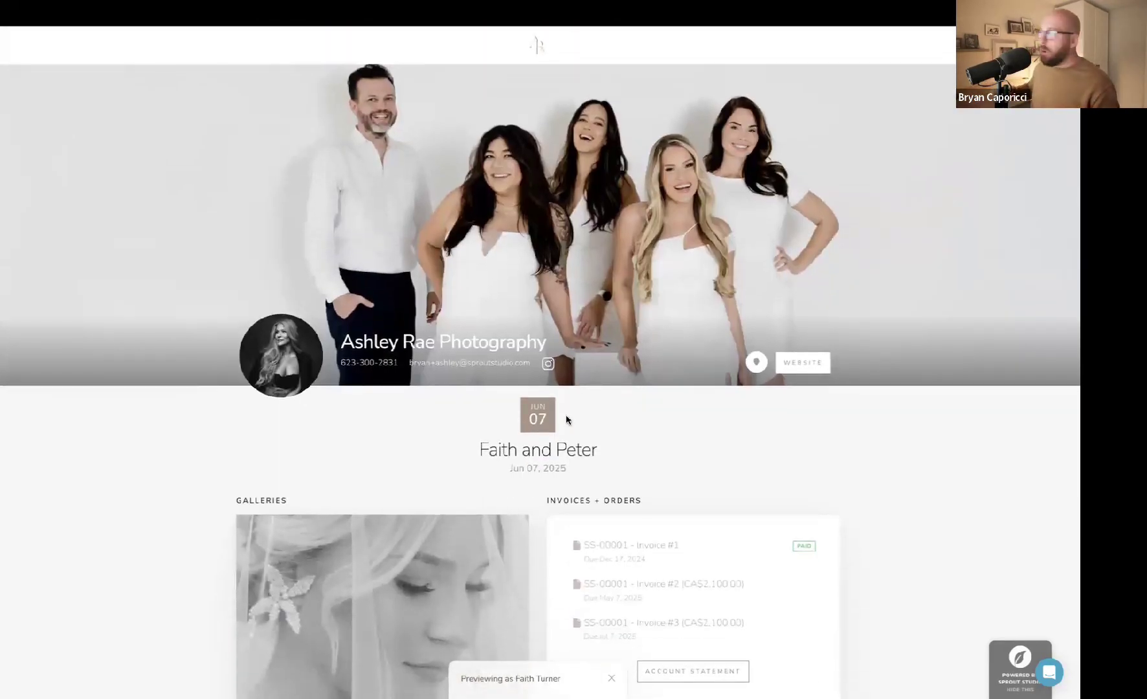
{"action": "scroll", "coordinate": [567, 419], "scroll_direction": "down", "scroll_amount": 3}
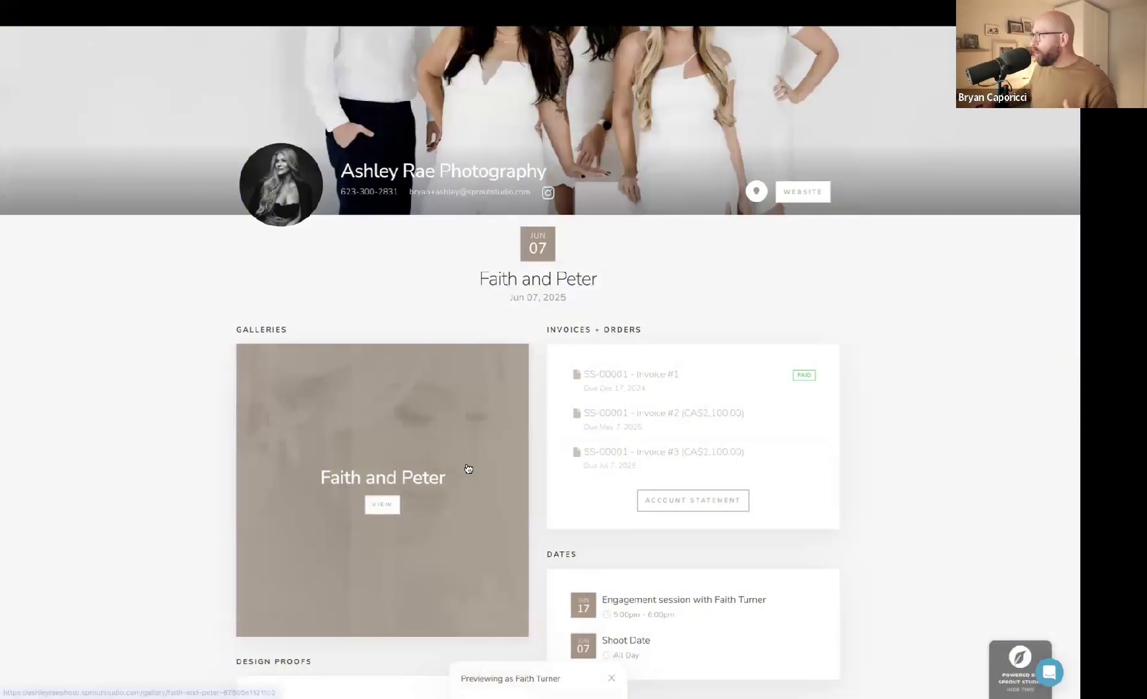
{"action": "scroll", "coordinate": [469, 469], "scroll_direction": "up", "scroll_amount": 3}
- Look over the portal's navigation listing of the client's items, and close the portal
{"action": "left_click", "coordinate": [1054, 45]}
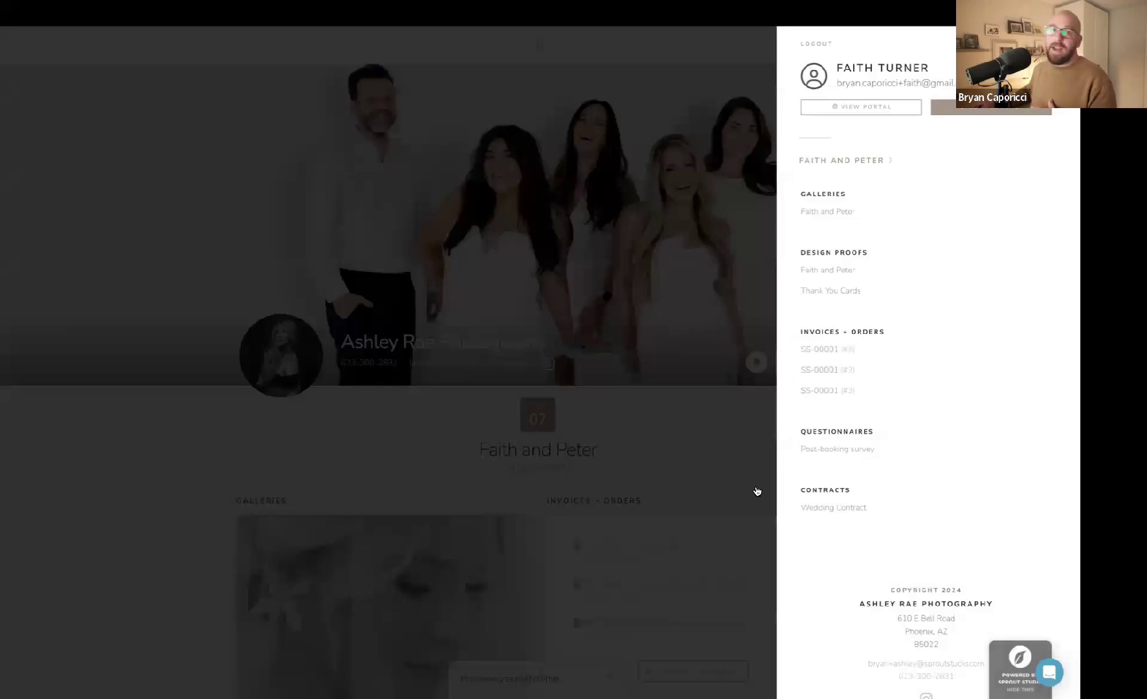
{"action": "left_click", "coordinate": [716, 492]}
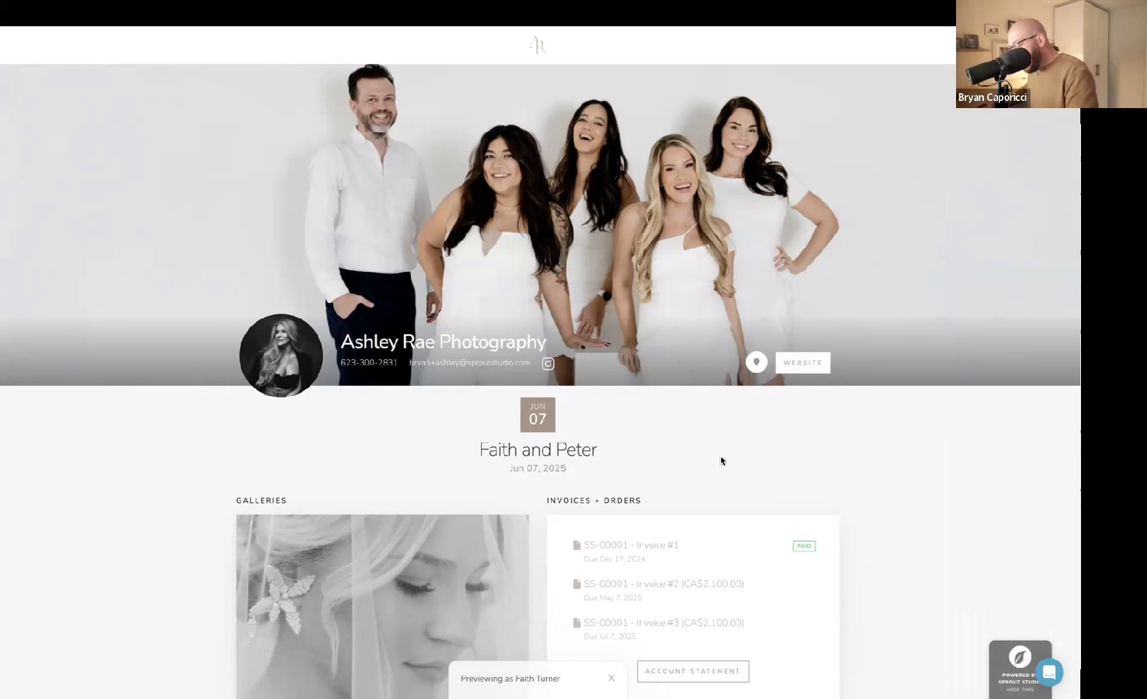
{"action": "key", "text": "ctrl+w"}
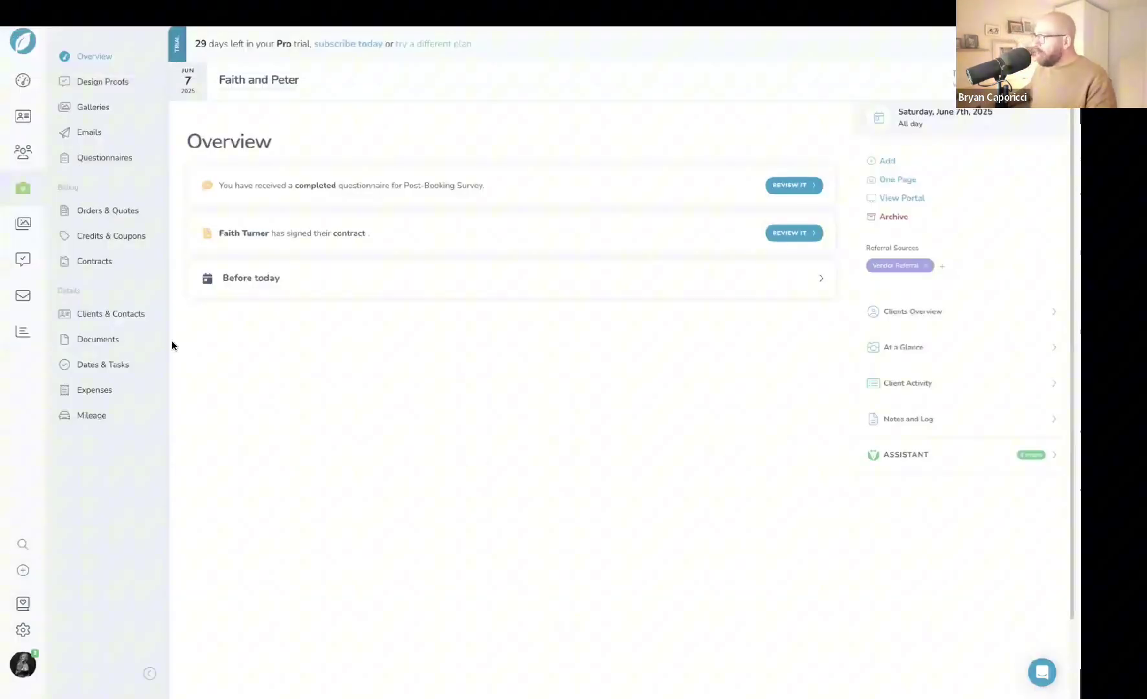
- Open the "Wedding planning lead magnet" email list and bring up its pop-up signup form for editing
{"action": "left_click", "coordinate": [27, 298]}
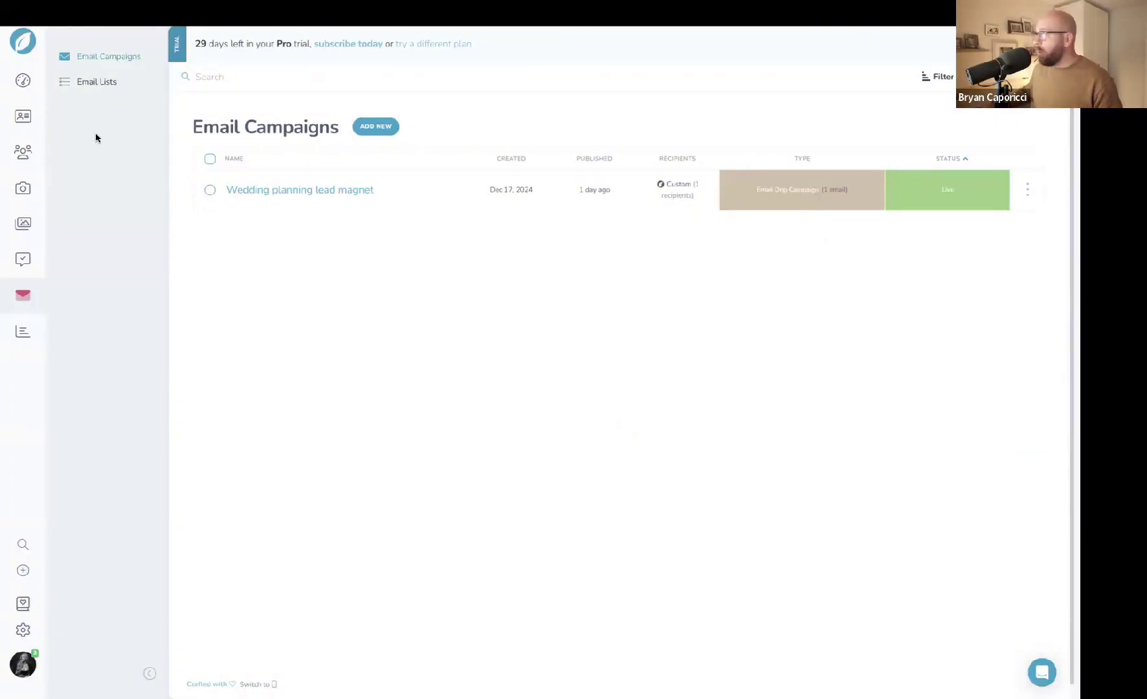
{"action": "left_click", "coordinate": [98, 86]}
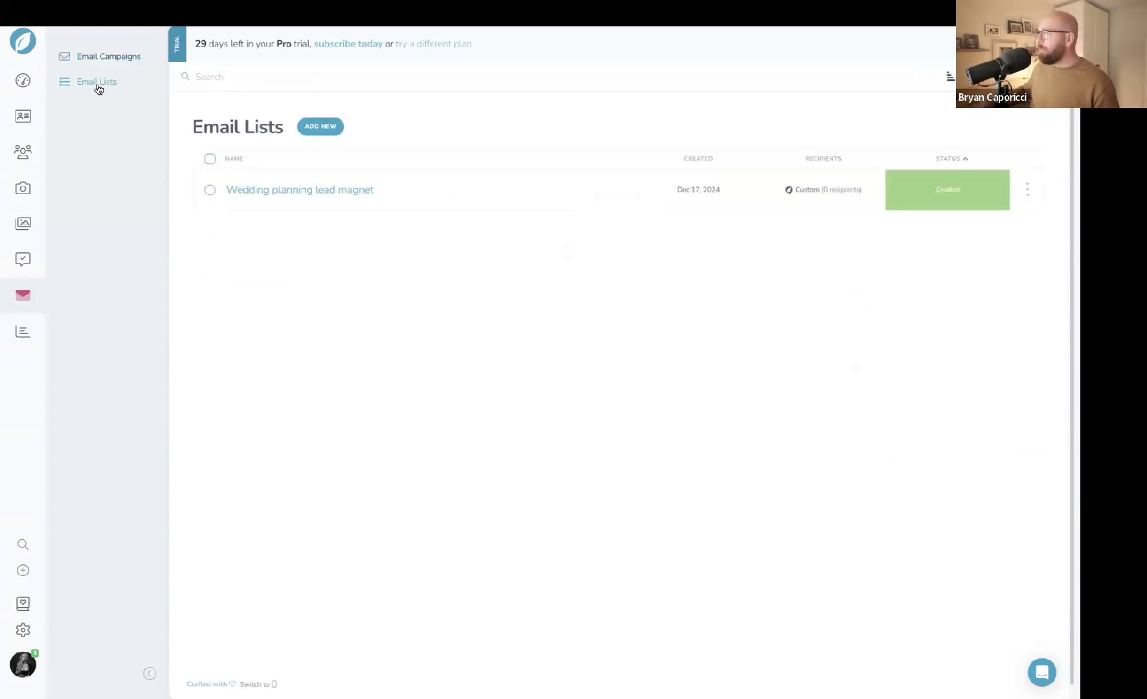
{"action": "left_click", "coordinate": [277, 190]}
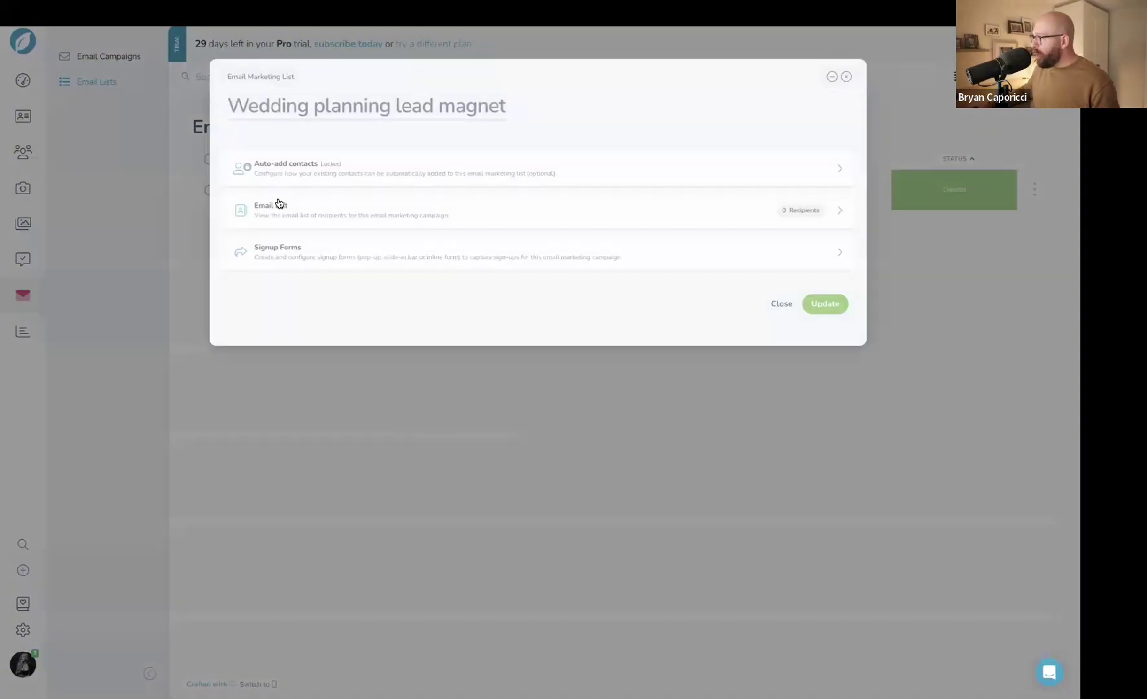
{"action": "left_click", "coordinate": [307, 254]}
{"action": "left_click", "coordinate": [823, 296]}
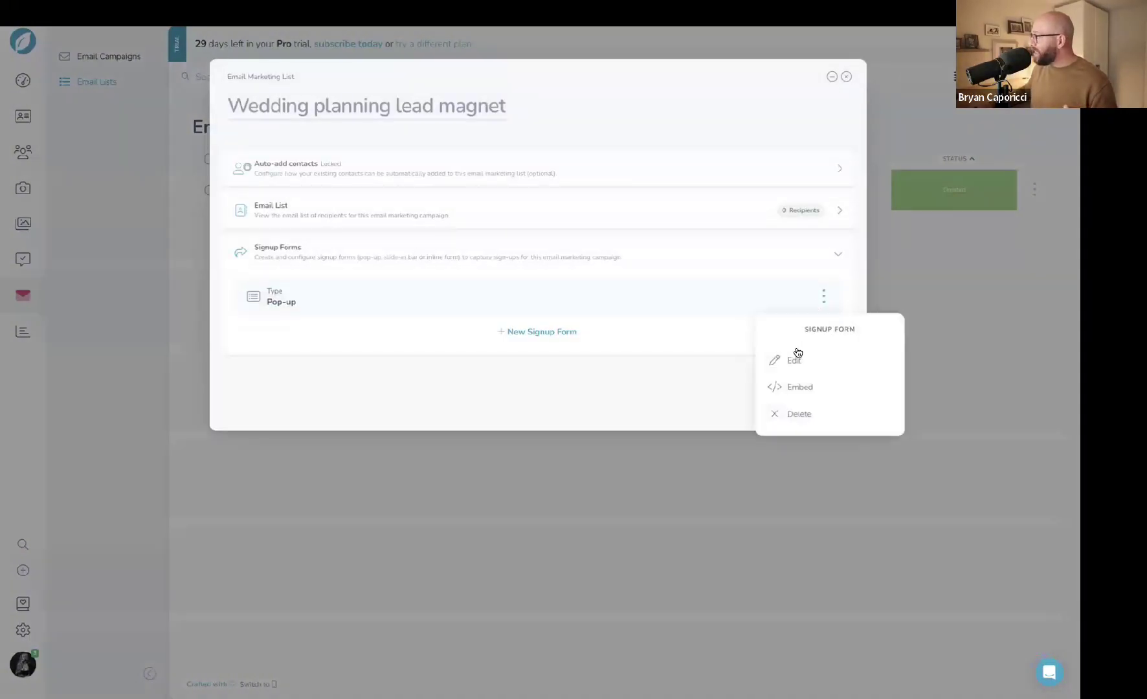
{"action": "left_click", "coordinate": [796, 361]}
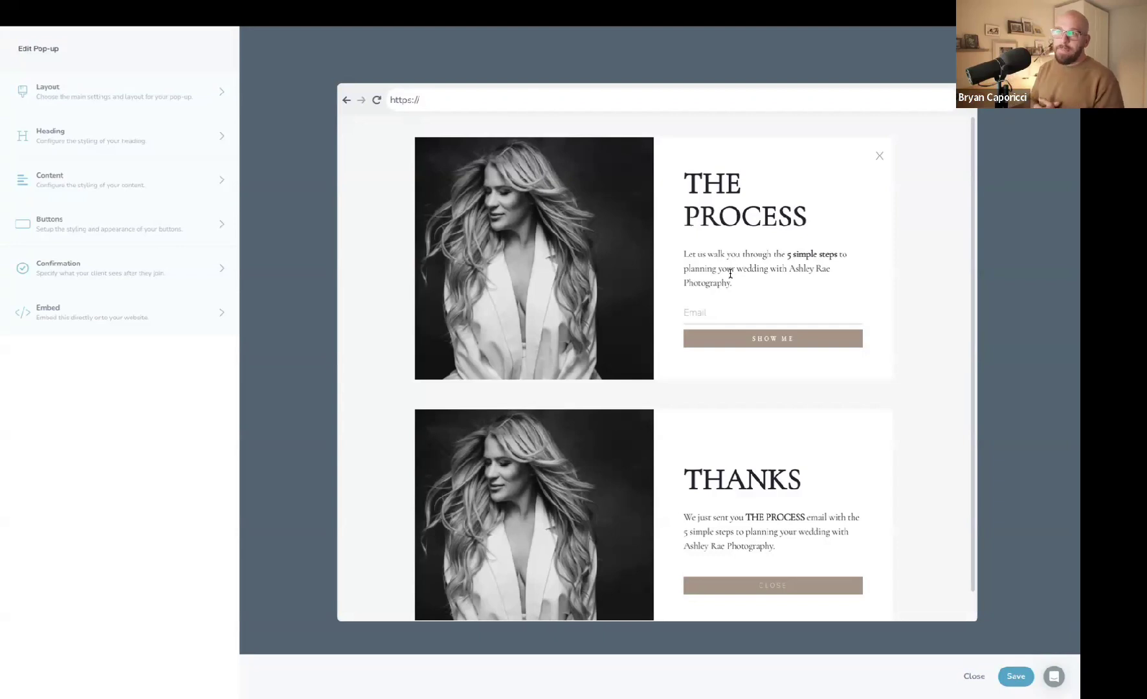
- Look through the pop-up form's layout settings, including animation, trigger and collected details, and close the form and the email list
{"action": "left_click", "coordinate": [81, 96]}
{"action": "scroll", "coordinate": [161, 402], "scroll_direction": "down", "scroll_amount": 3}
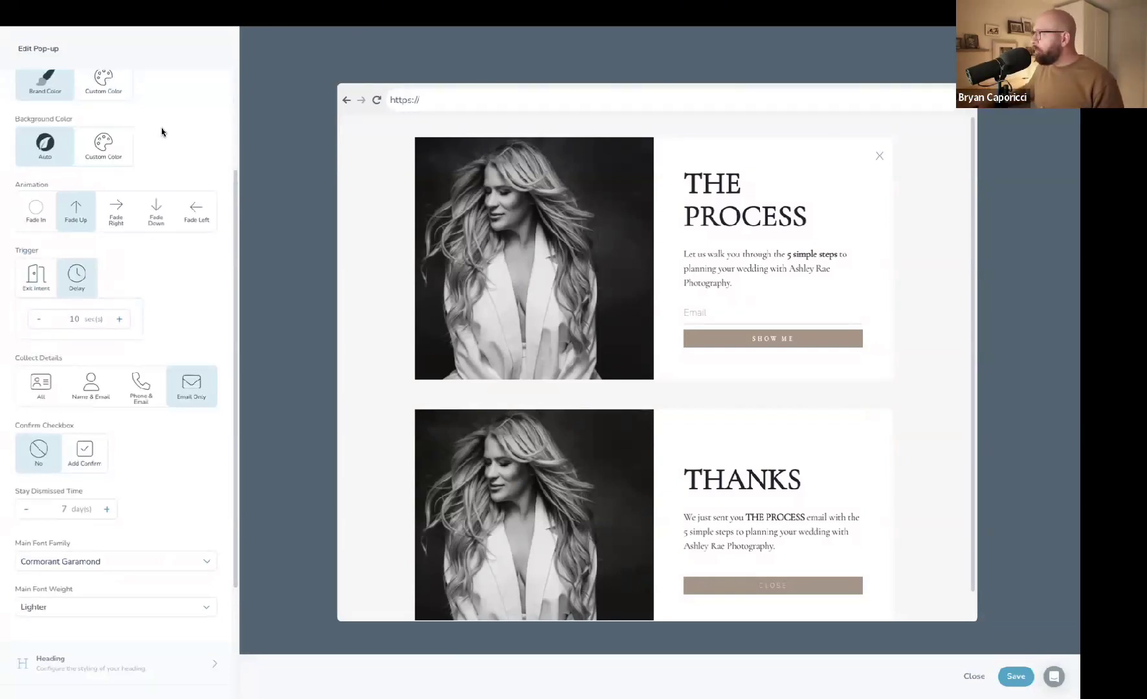
{"action": "scroll", "coordinate": [161, 133], "scroll_direction": "up", "scroll_amount": 3}
{"action": "left_click", "coordinate": [166, 93]}
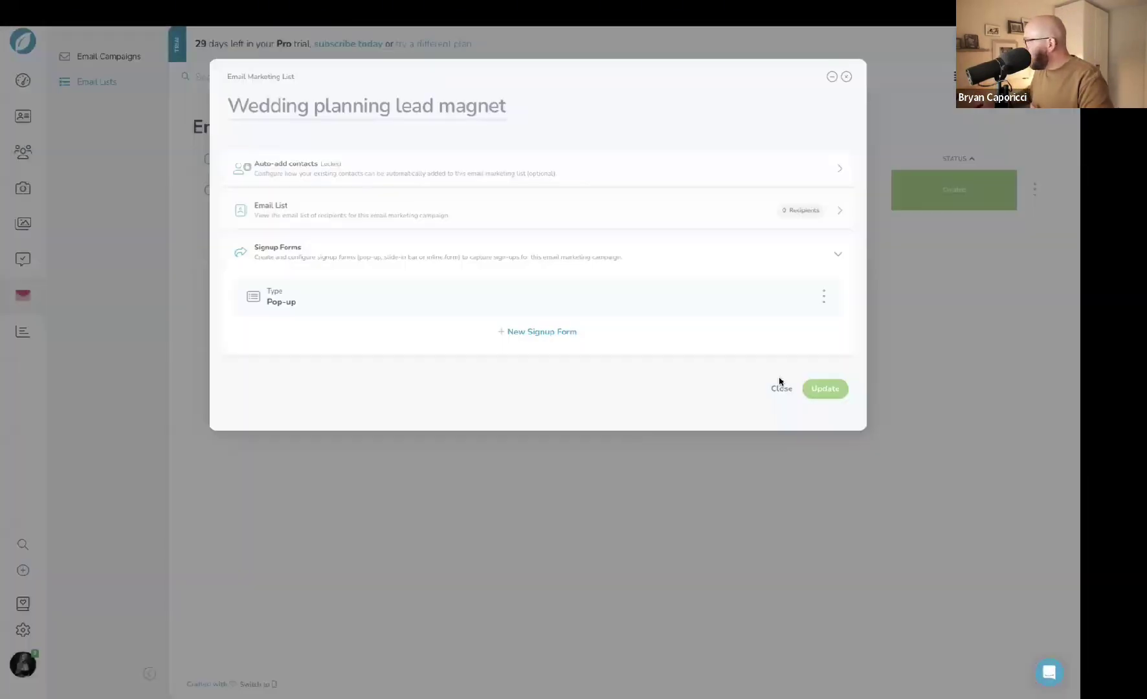
{"action": "left_click", "coordinate": [782, 389]}
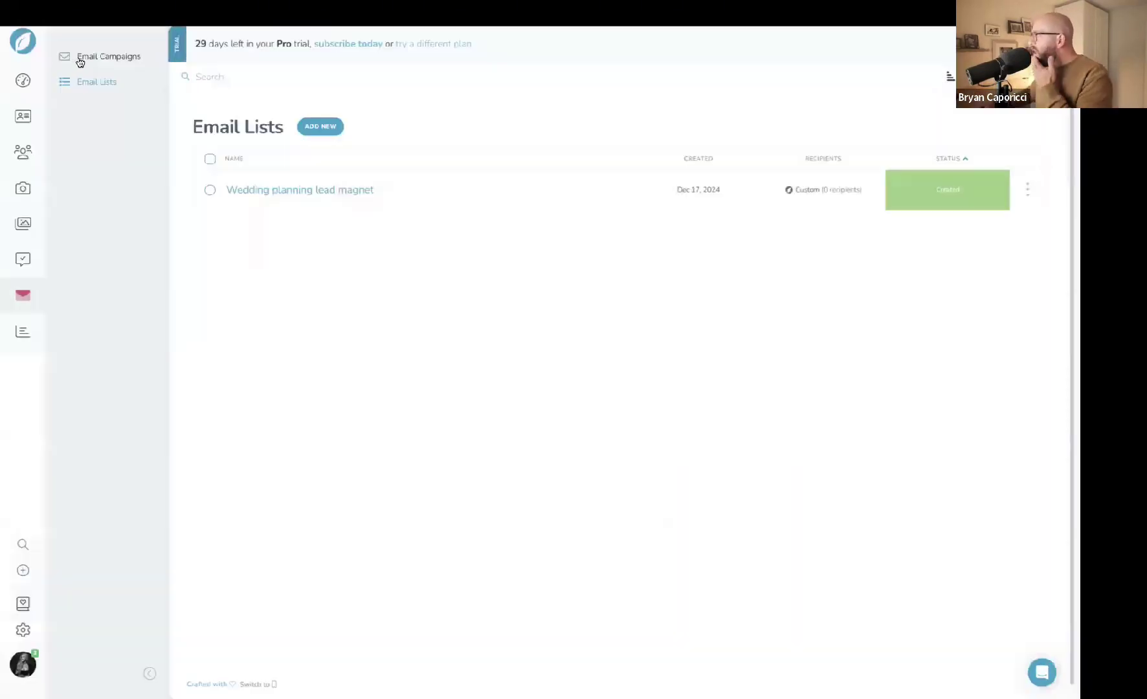
- Open the "Wedding planning lead magnet" campaign and bring up its Email #1 in the email designer
{"action": "left_click", "coordinate": [80, 59]}
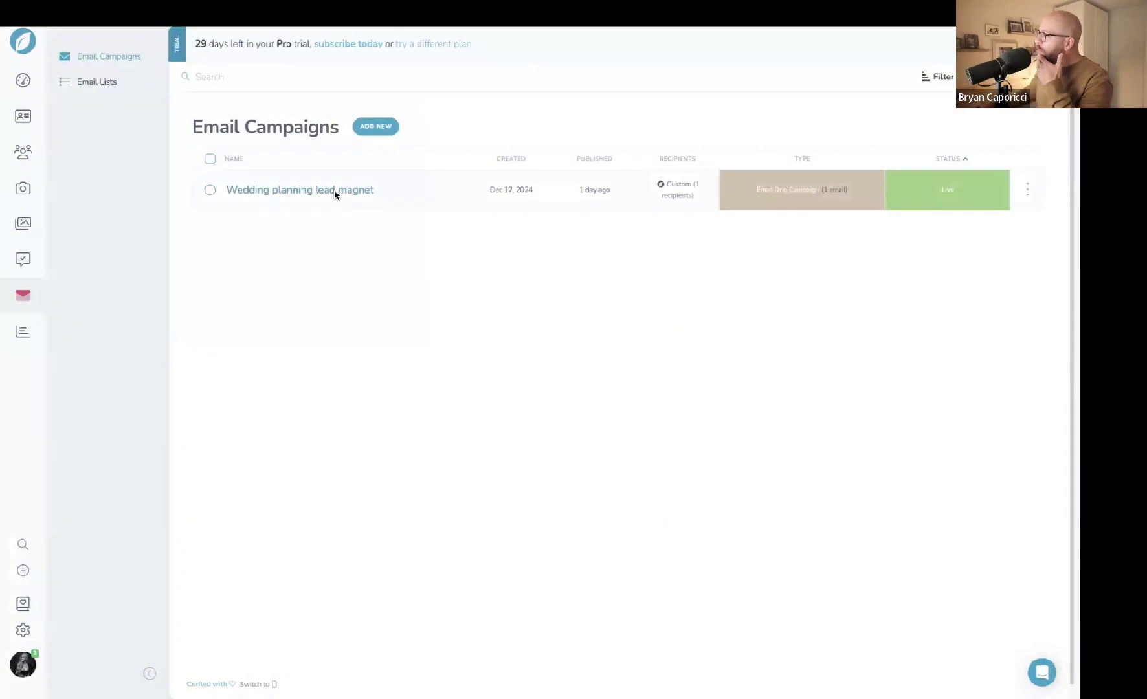
{"action": "left_click", "coordinate": [333, 189]}
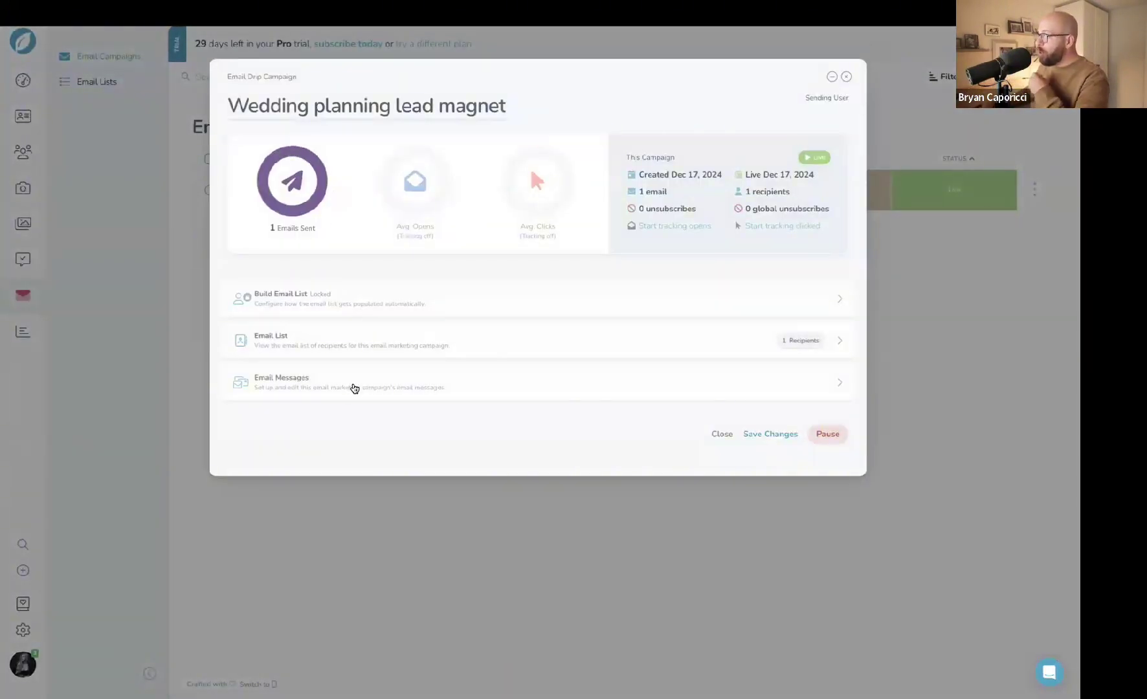
{"action": "left_click", "coordinate": [353, 385]}
{"action": "left_click", "coordinate": [823, 426]}
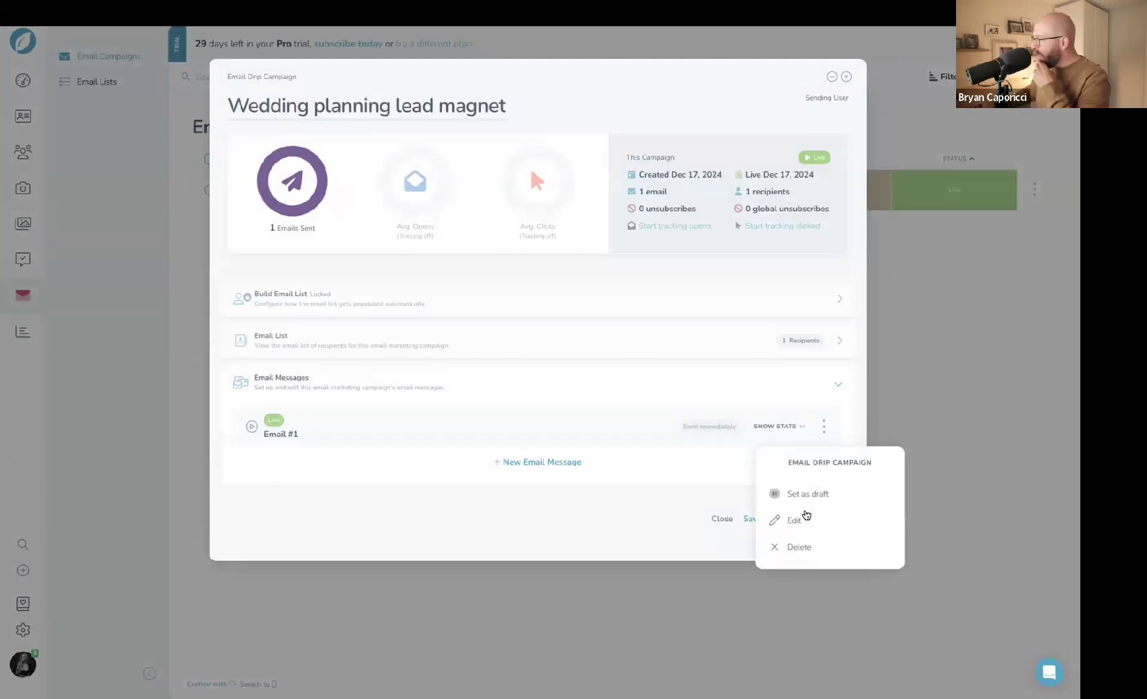
{"action": "left_click", "coordinate": [800, 520]}
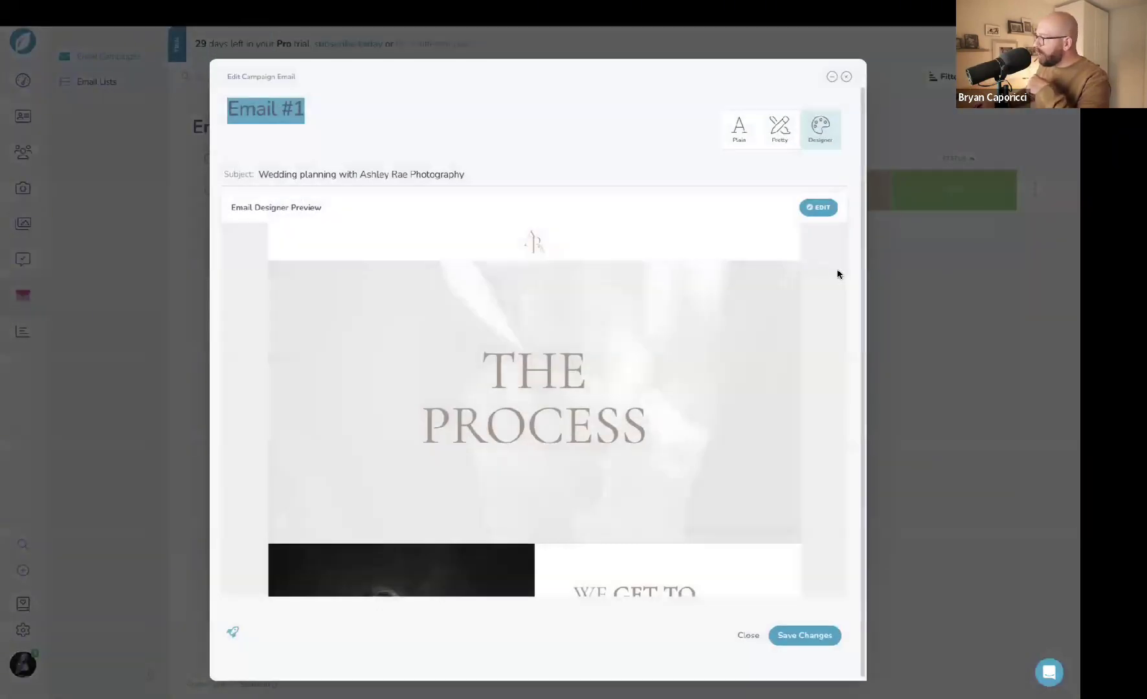
{"action": "left_click", "coordinate": [828, 205]}
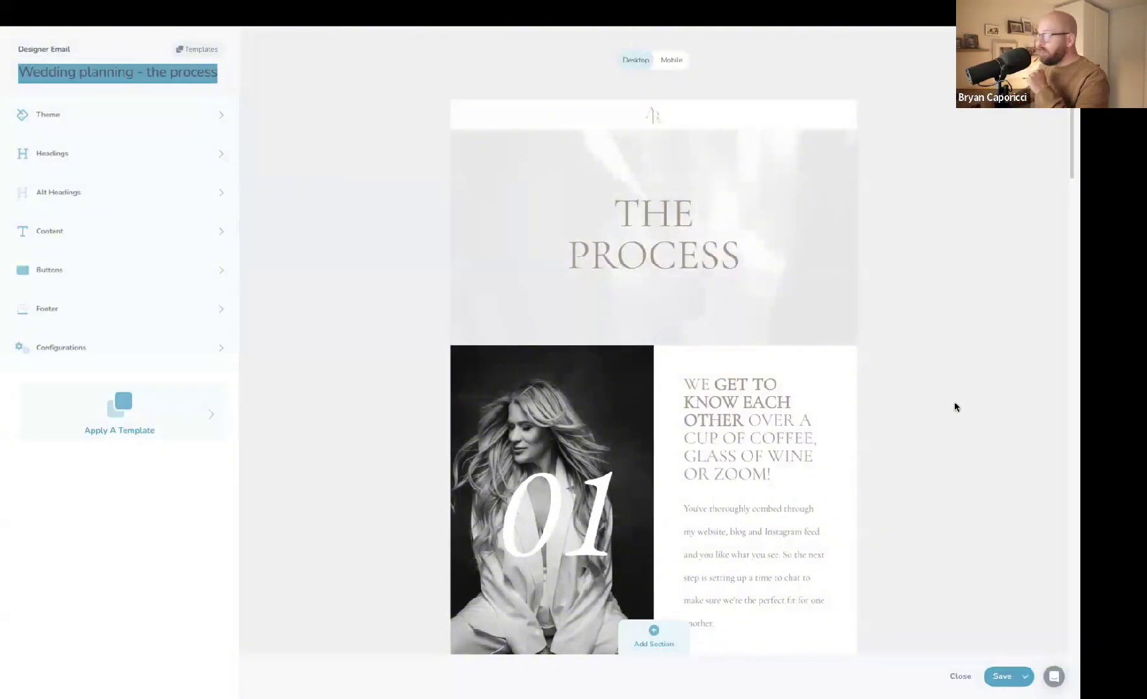
- Look through the designed email's numbered process sections and testimonial, and return to its "The Process" header
{"action": "scroll", "coordinate": [954, 406], "scroll_direction": "down", "scroll_amount": 6}
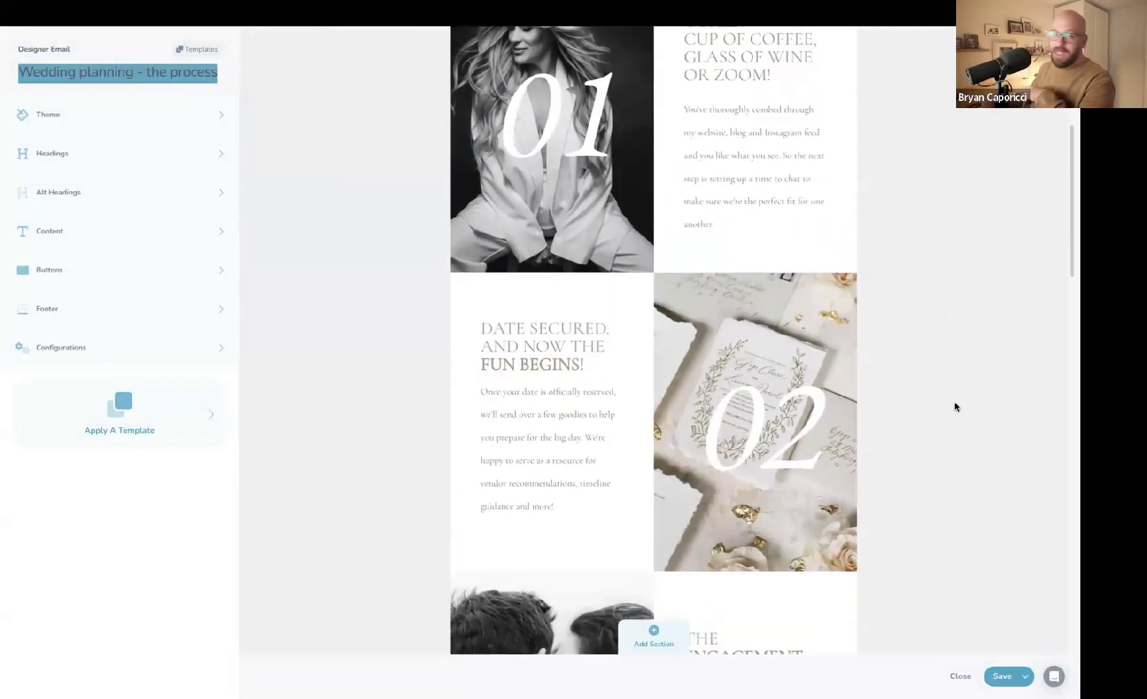
{"action": "scroll", "coordinate": [954, 407], "scroll_direction": "down", "scroll_amount": 6}
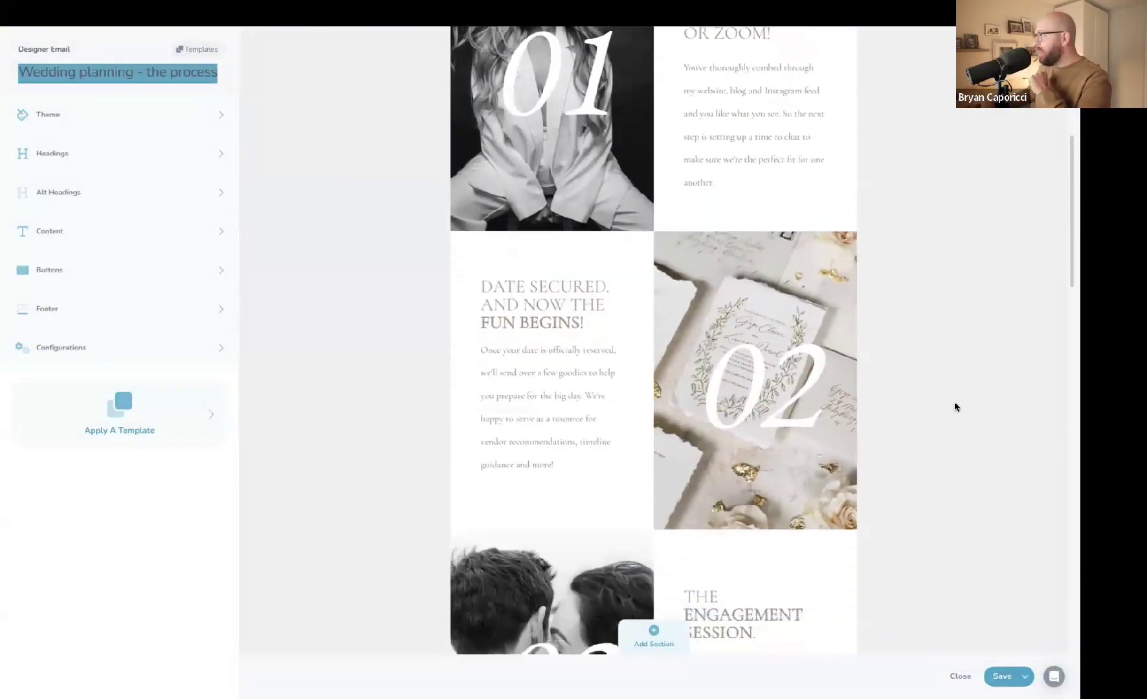
{"action": "scroll", "coordinate": [954, 407], "scroll_direction": "down", "scroll_amount": 9}
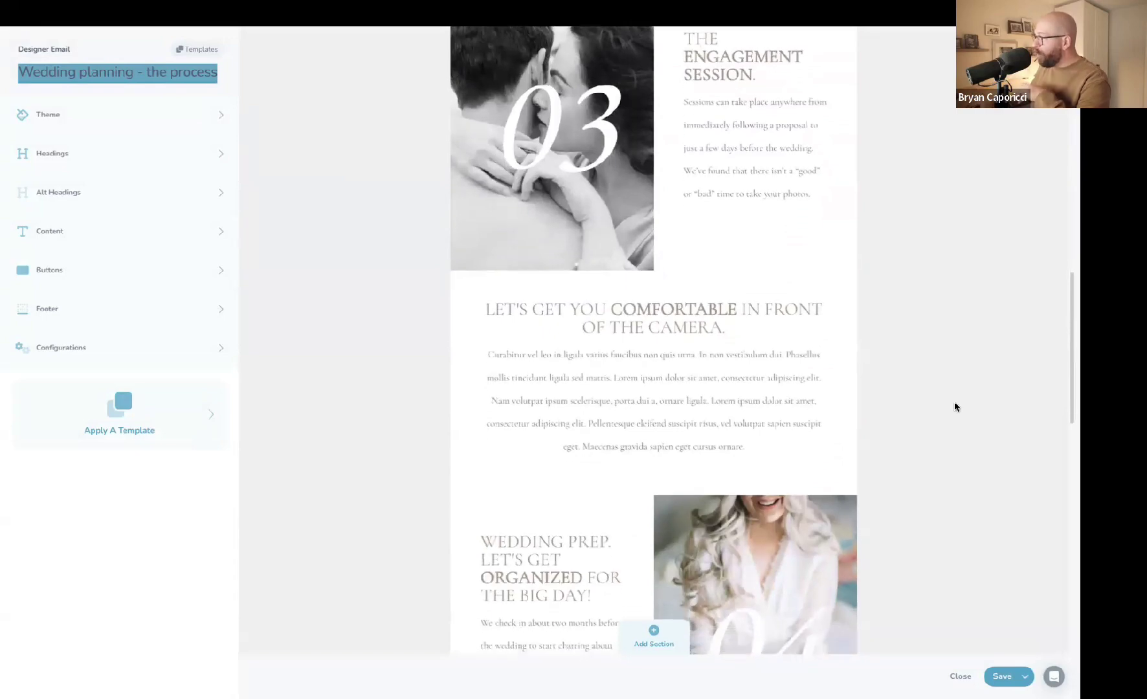
{"action": "scroll", "coordinate": [955, 406], "scroll_direction": "down", "scroll_amount": 1}
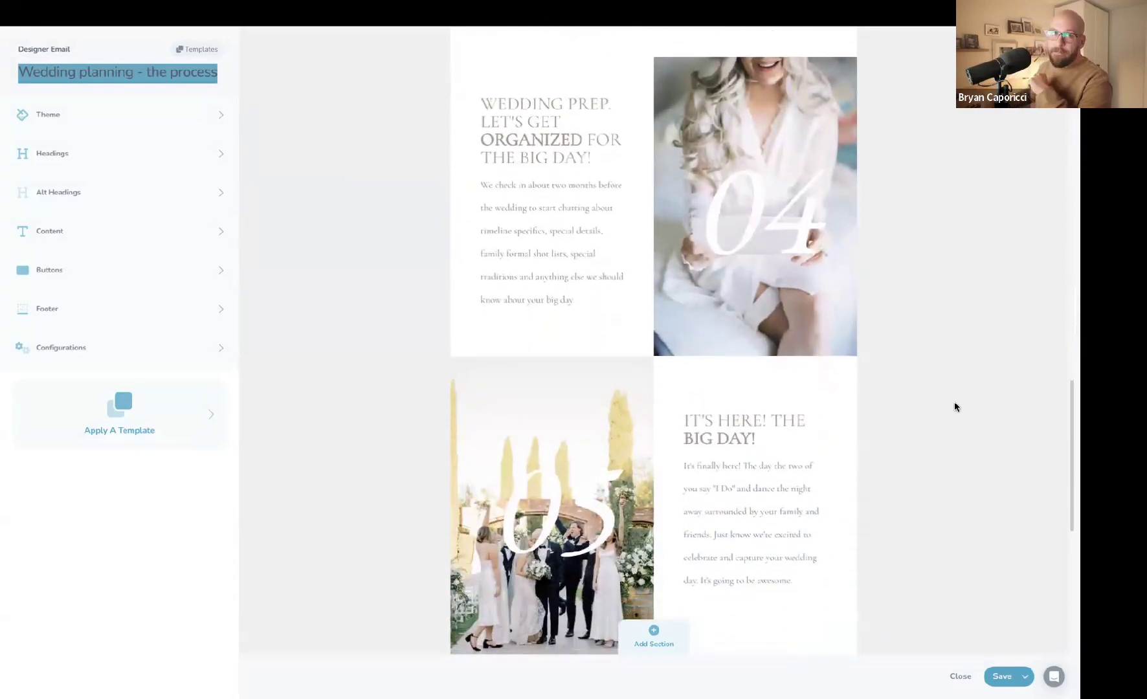
{"action": "scroll", "coordinate": [955, 407], "scroll_direction": "down", "scroll_amount": 7}
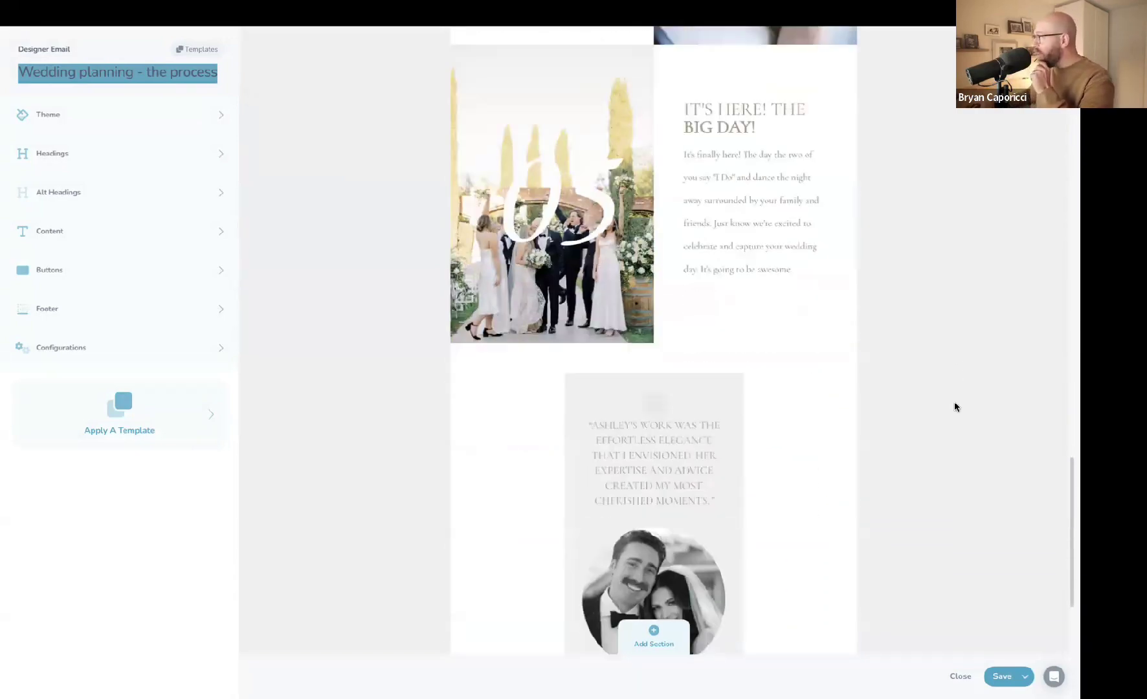
{"action": "scroll", "coordinate": [955, 407], "scroll_direction": "up", "scroll_amount": 14}
{"action": "scroll", "coordinate": [954, 407], "scroll_direction": "up", "scroll_amount": 8}
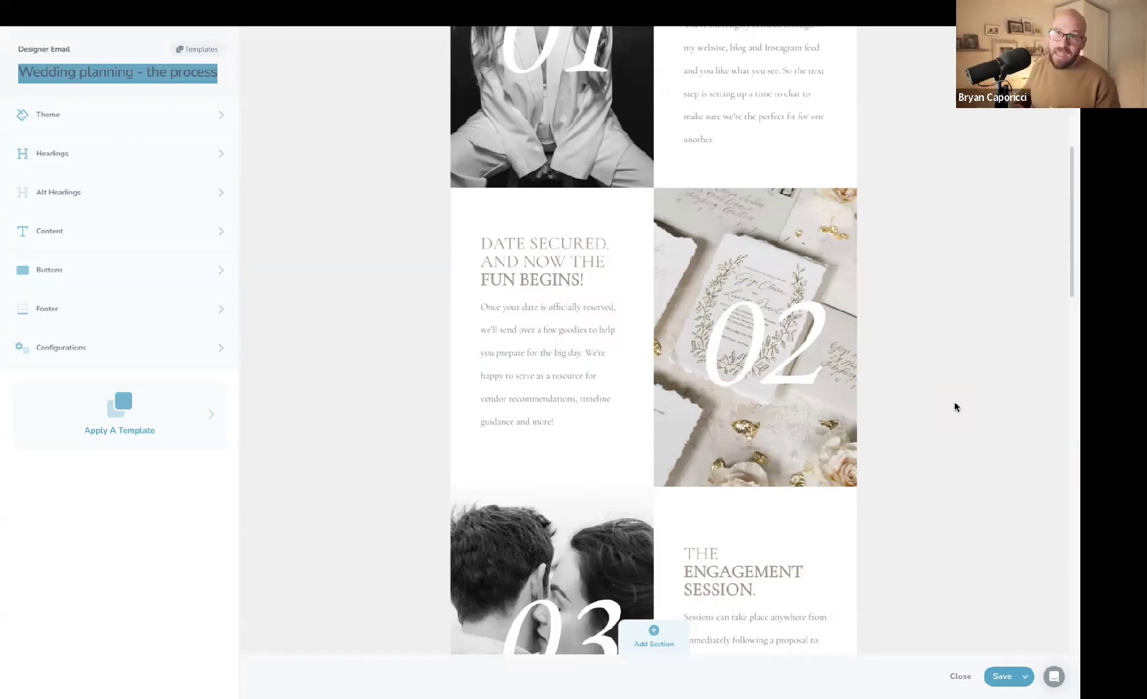
{"action": "scroll", "coordinate": [955, 406], "scroll_direction": "up", "scroll_amount": 7}
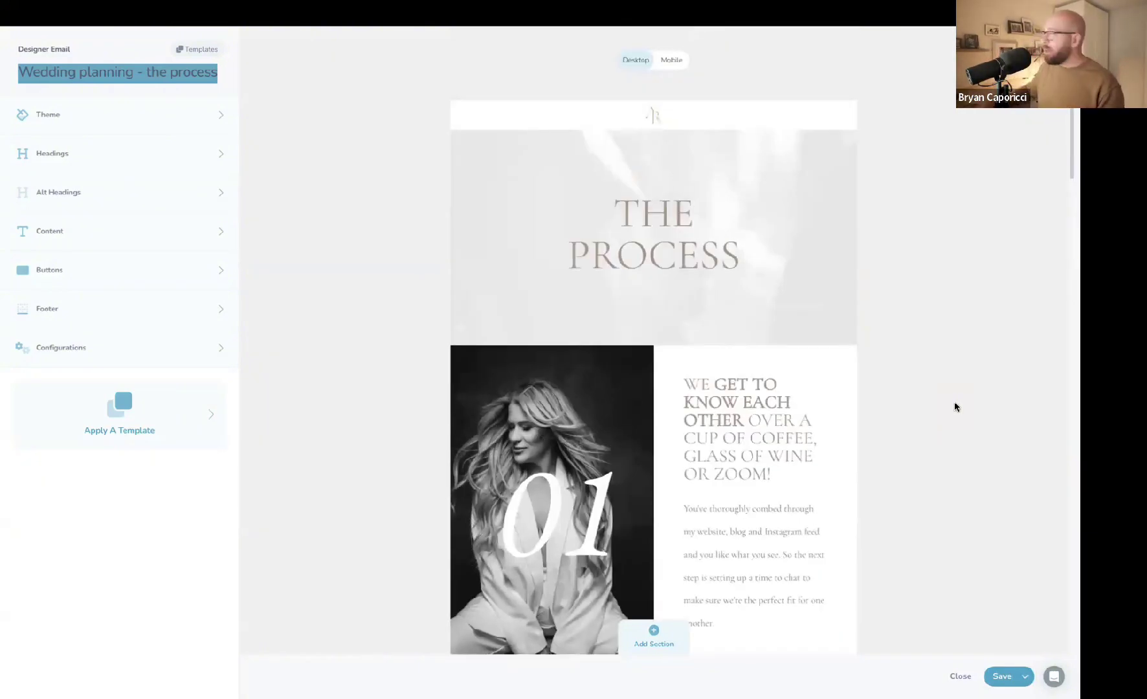
{"action": "scroll", "coordinate": [743, 167], "scroll_direction": "down", "scroll_amount": 3}
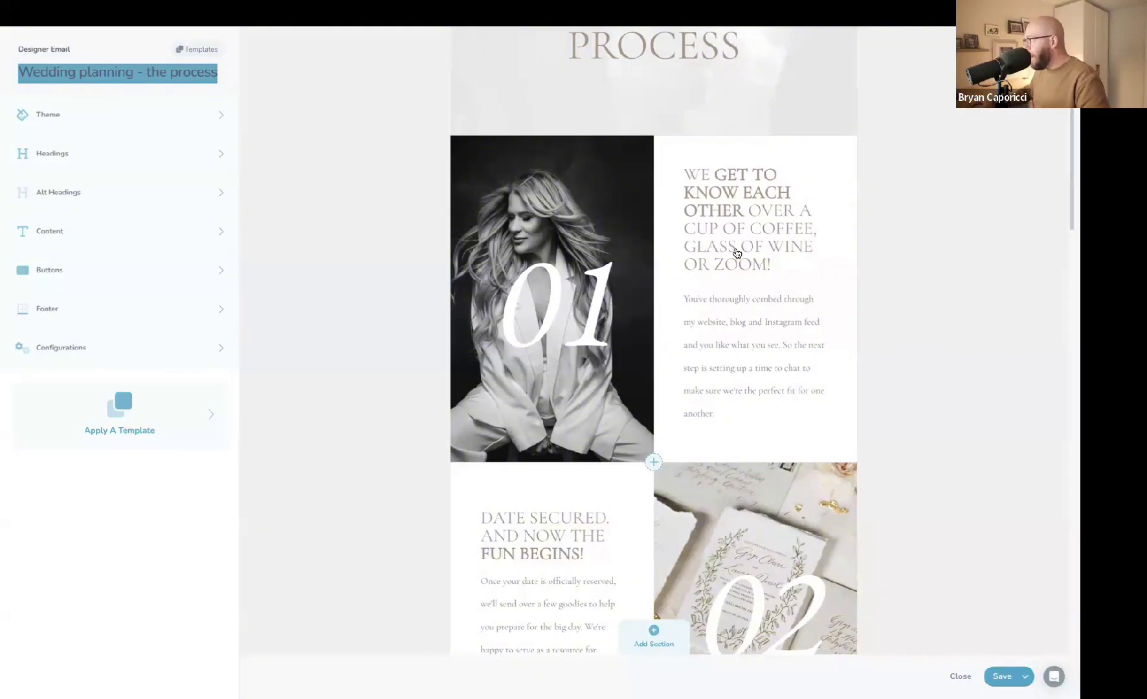
{"action": "scroll", "coordinate": [737, 253], "scroll_direction": "down", "scroll_amount": 6}
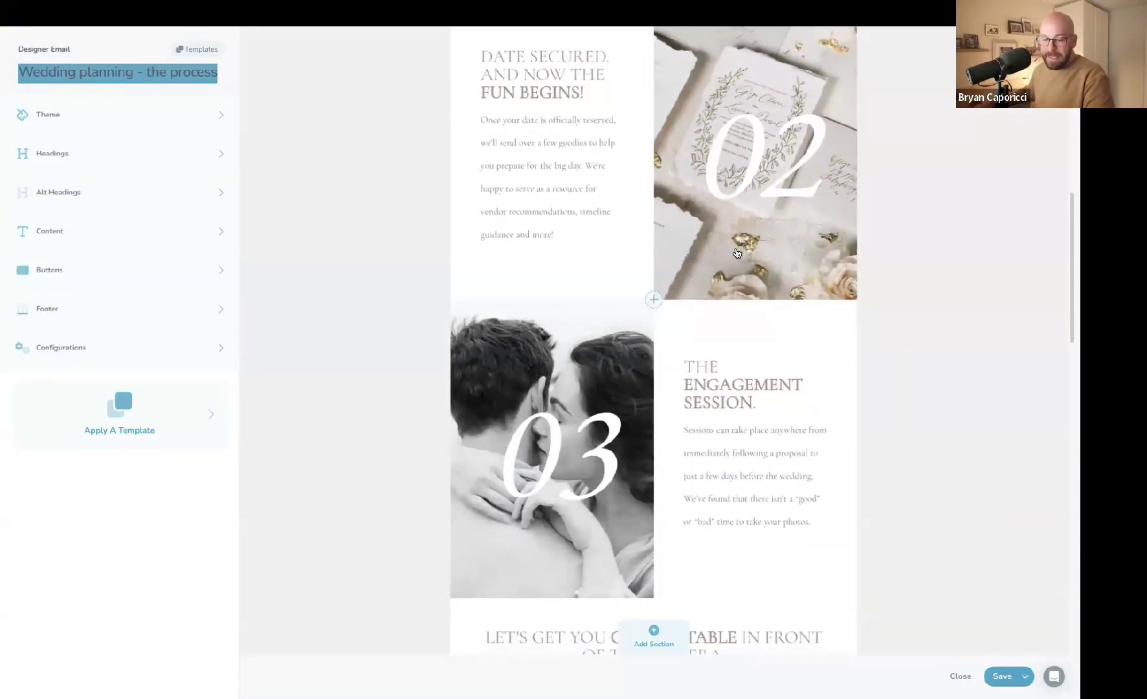
{"action": "scroll", "coordinate": [737, 252], "scroll_direction": "up", "scroll_amount": 10}
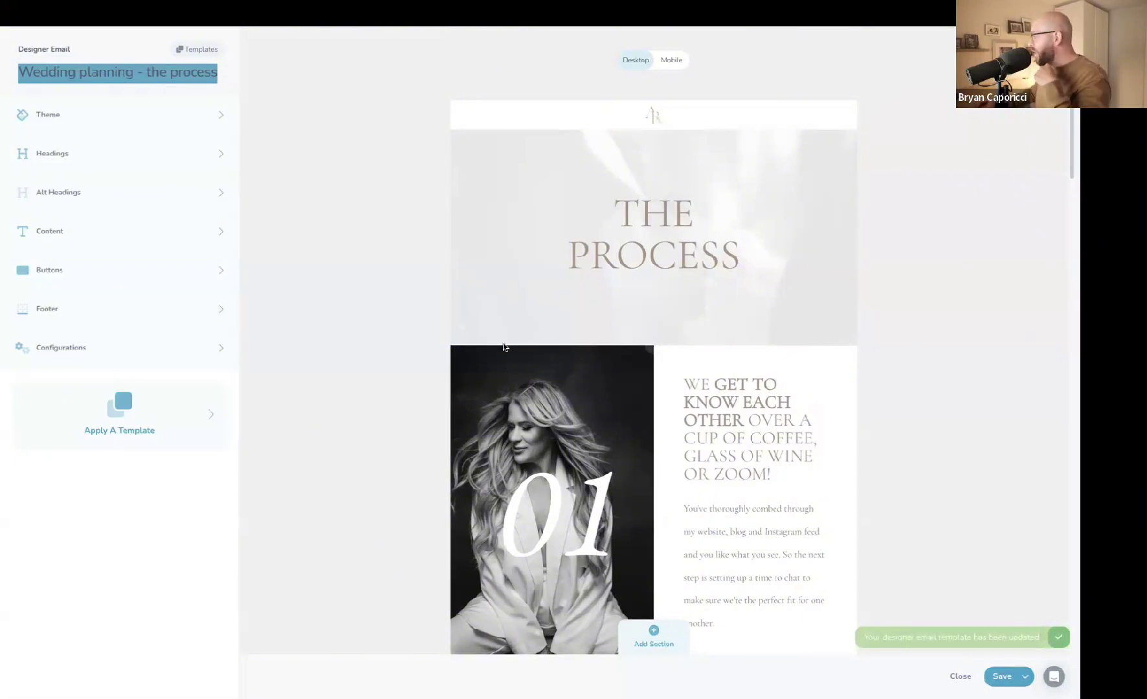
- Close the email designer, Email #1 and the campaign without saving
{"action": "left_click", "coordinate": [904, 265]}
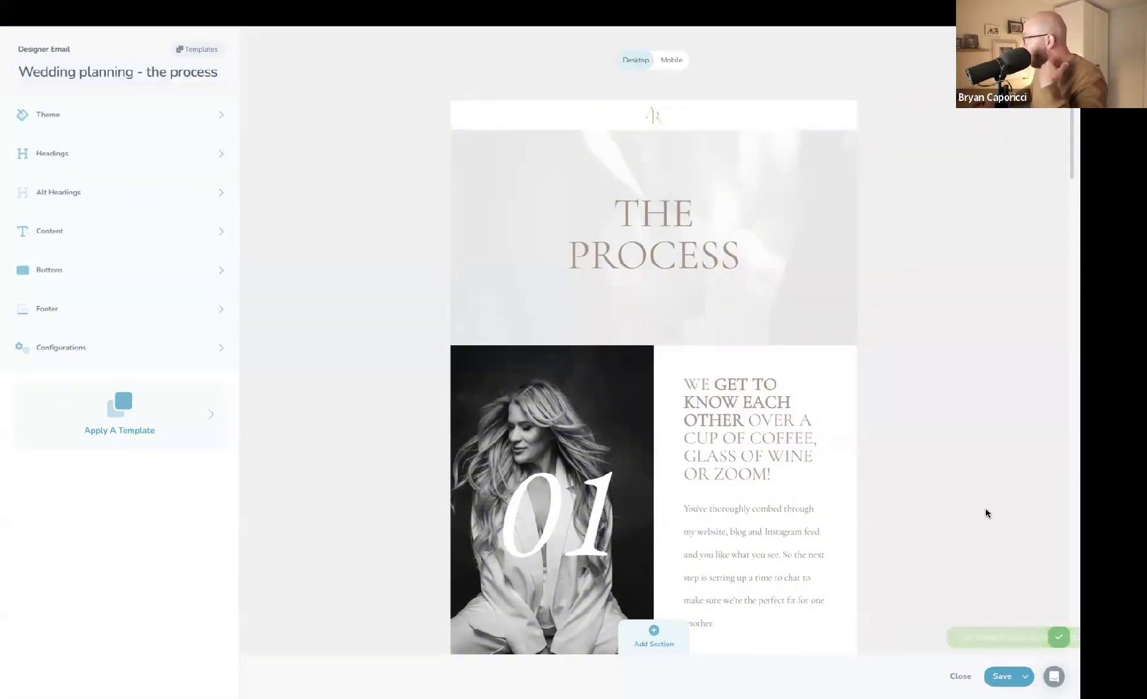
{"action": "left_click", "coordinate": [958, 676]}
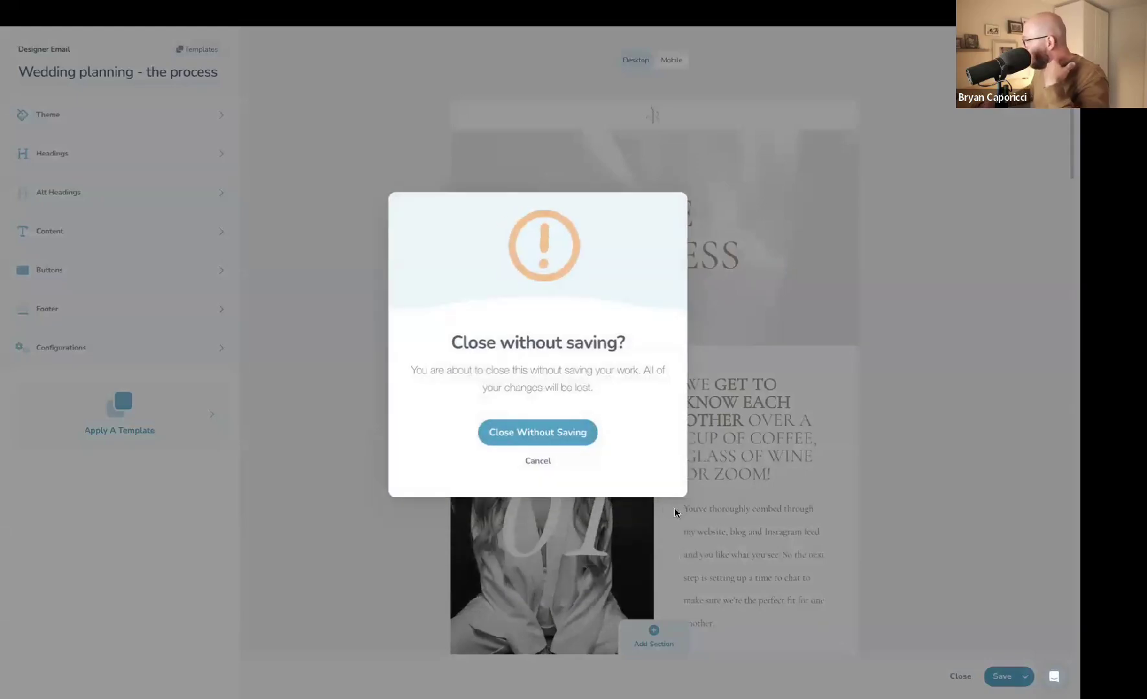
{"action": "left_click", "coordinate": [544, 433]}
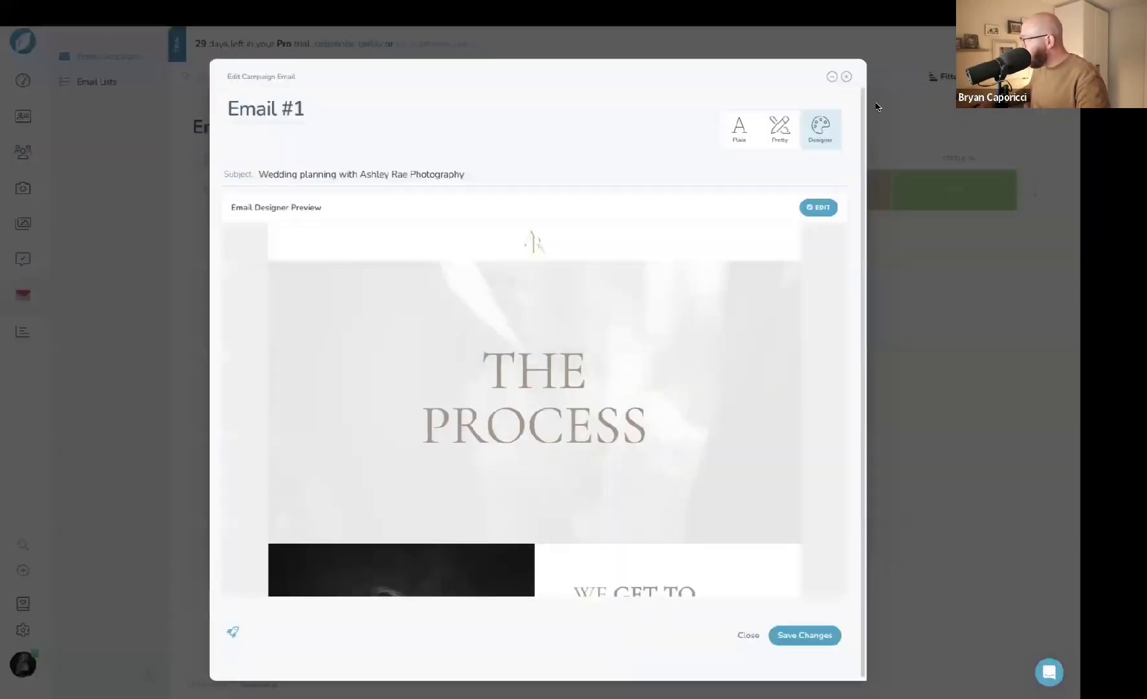
{"action": "left_click", "coordinate": [847, 77]}
{"action": "left_click", "coordinate": [555, 432]}
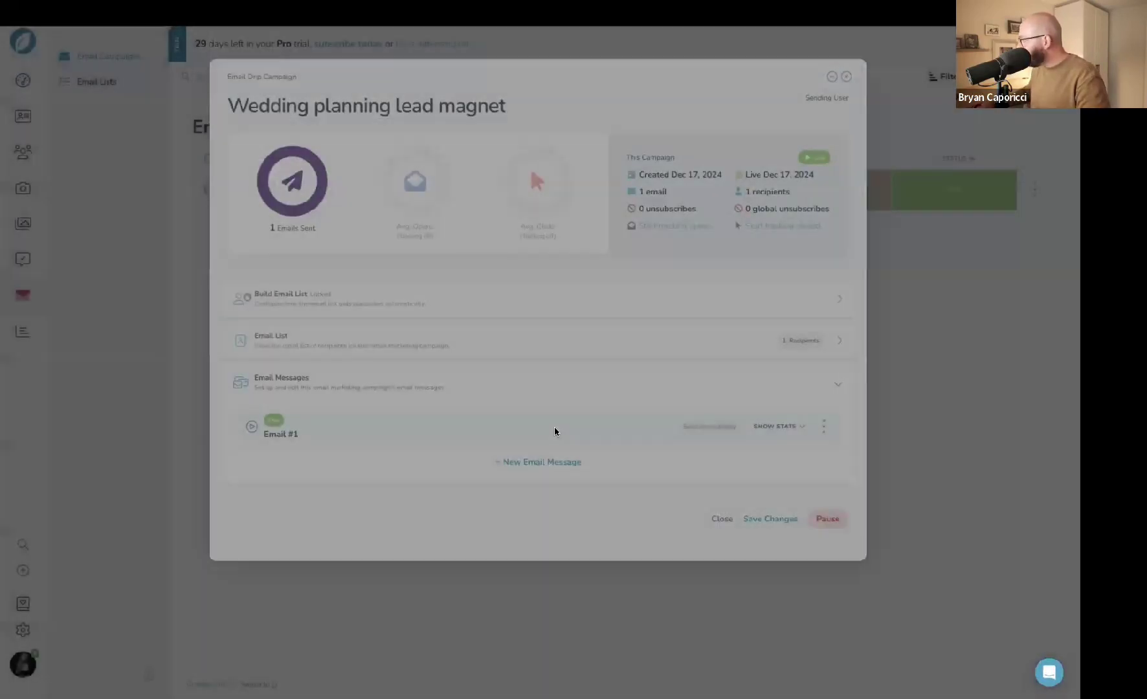
{"action": "left_click", "coordinate": [847, 77]}
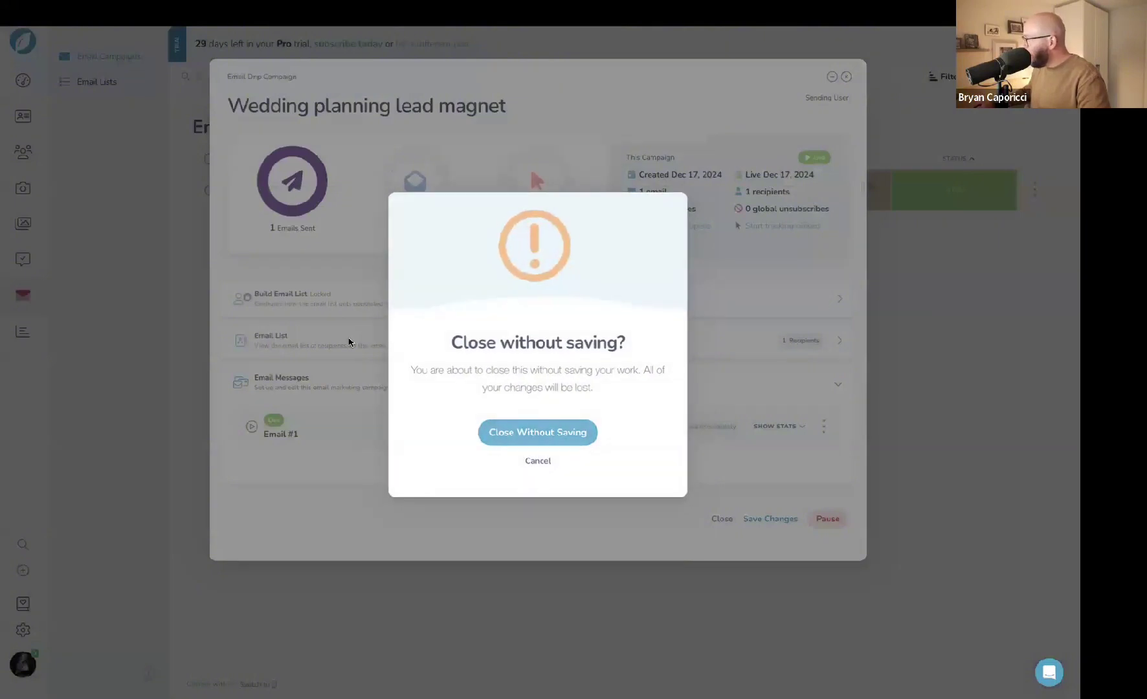
{"action": "key", "text": "Return"}
- View the Engagement Session scheduler's availability calendar and booking options, and close the scheduler without saving
{"action": "left_click", "coordinate": [35, 82]}
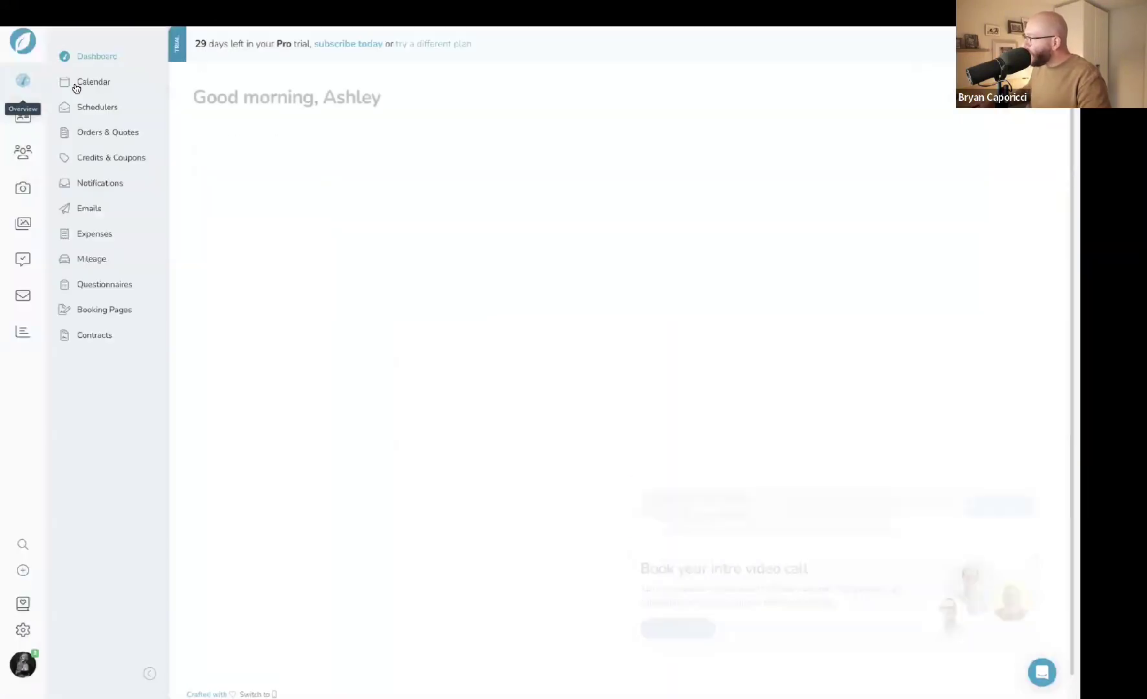
{"action": "left_click", "coordinate": [108, 110]}
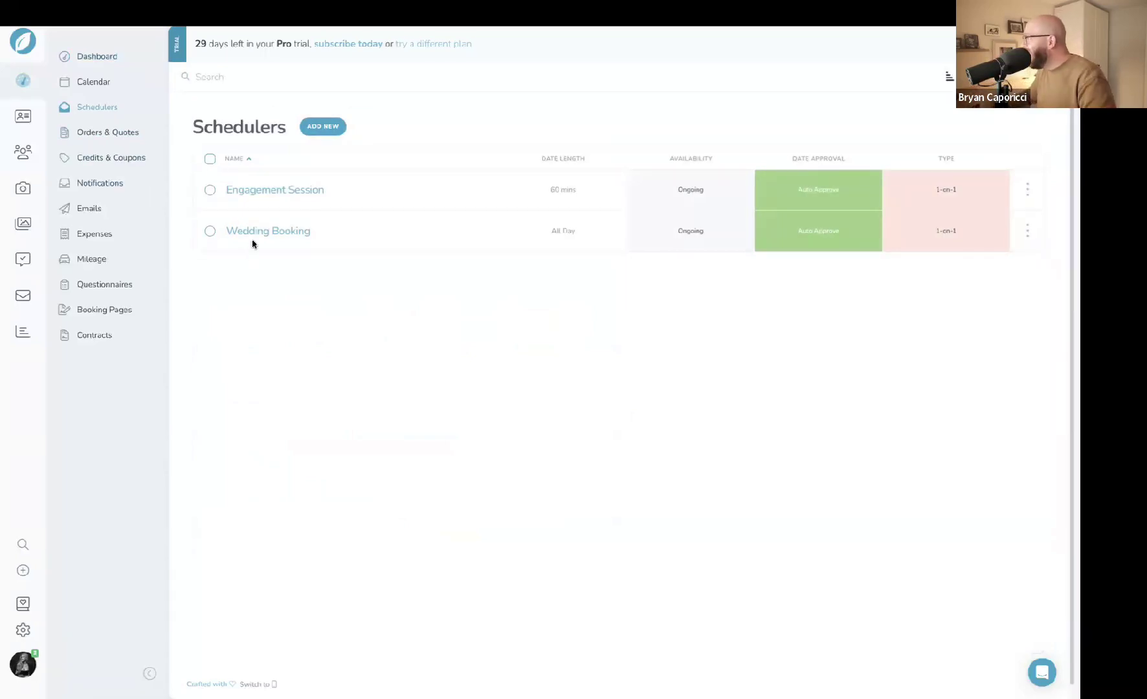
{"action": "left_click", "coordinate": [288, 191]}
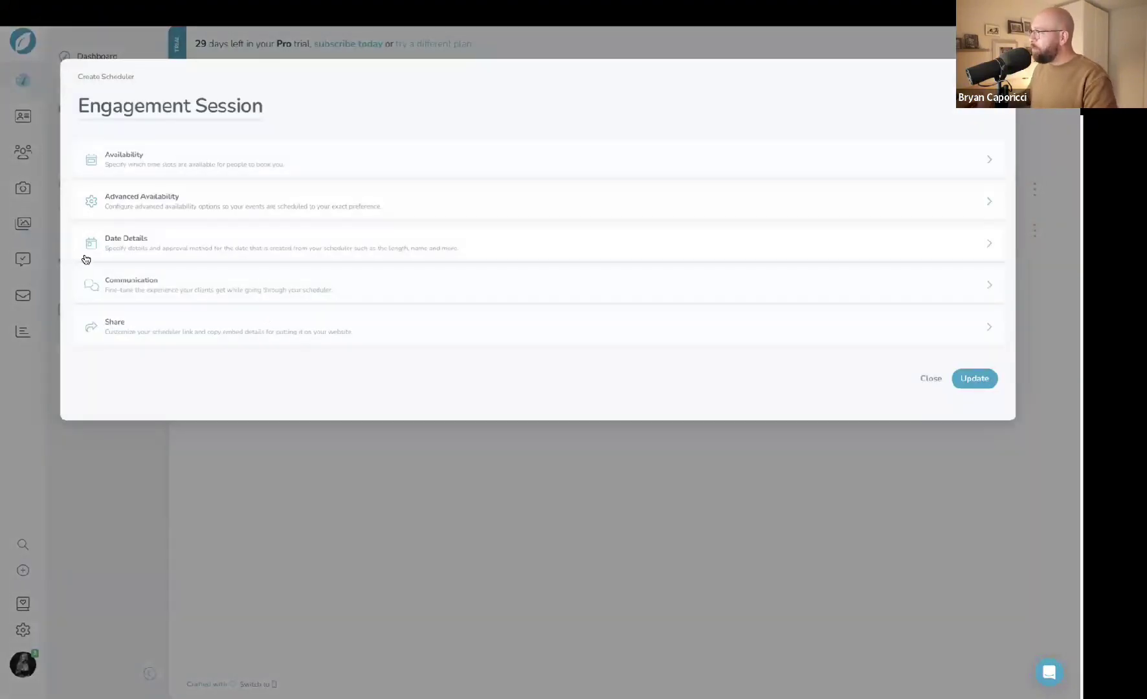
{"action": "left_click", "coordinate": [164, 173]}
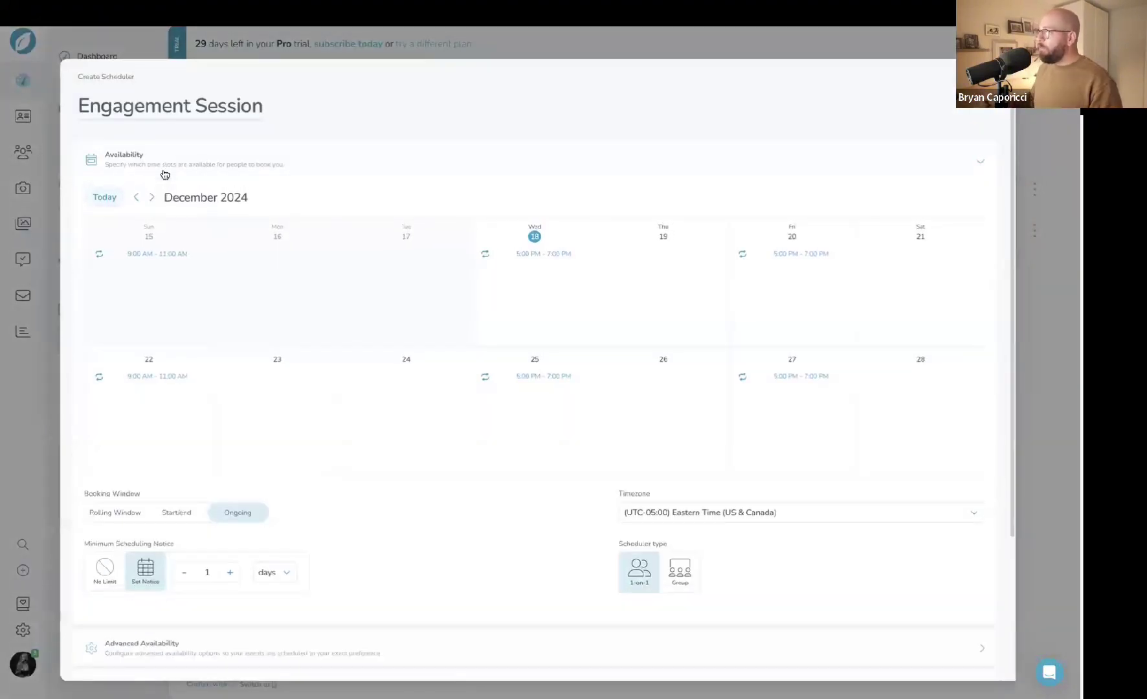
{"action": "left_click", "coordinate": [164, 173]}
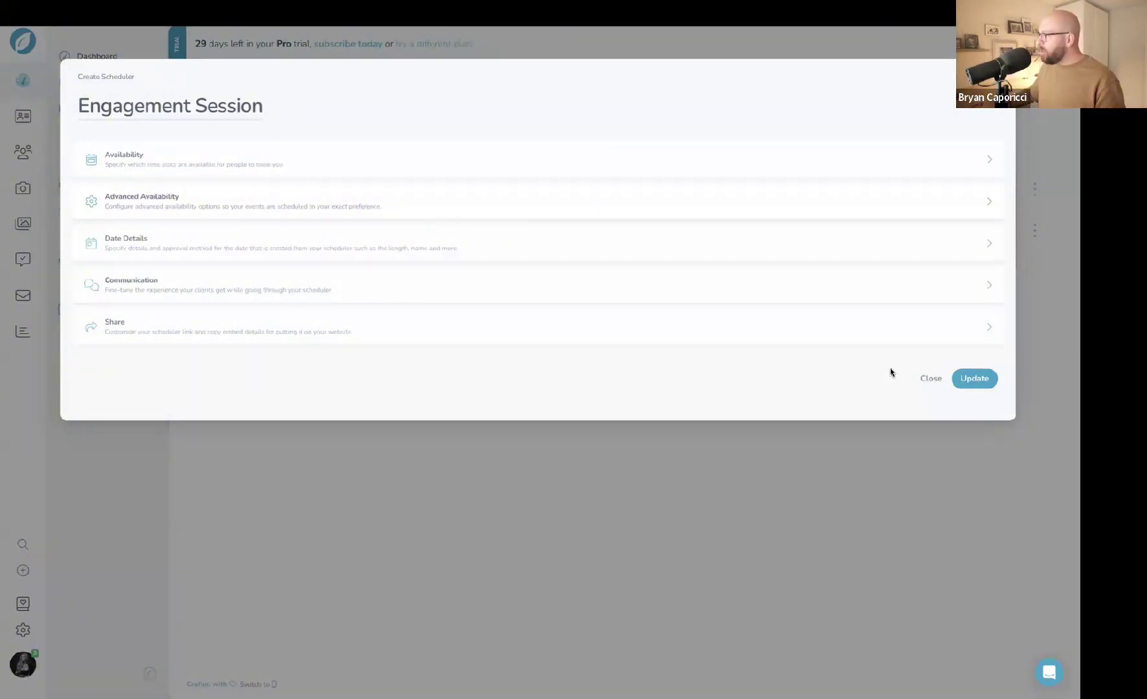
{"action": "left_click", "coordinate": [938, 381]}
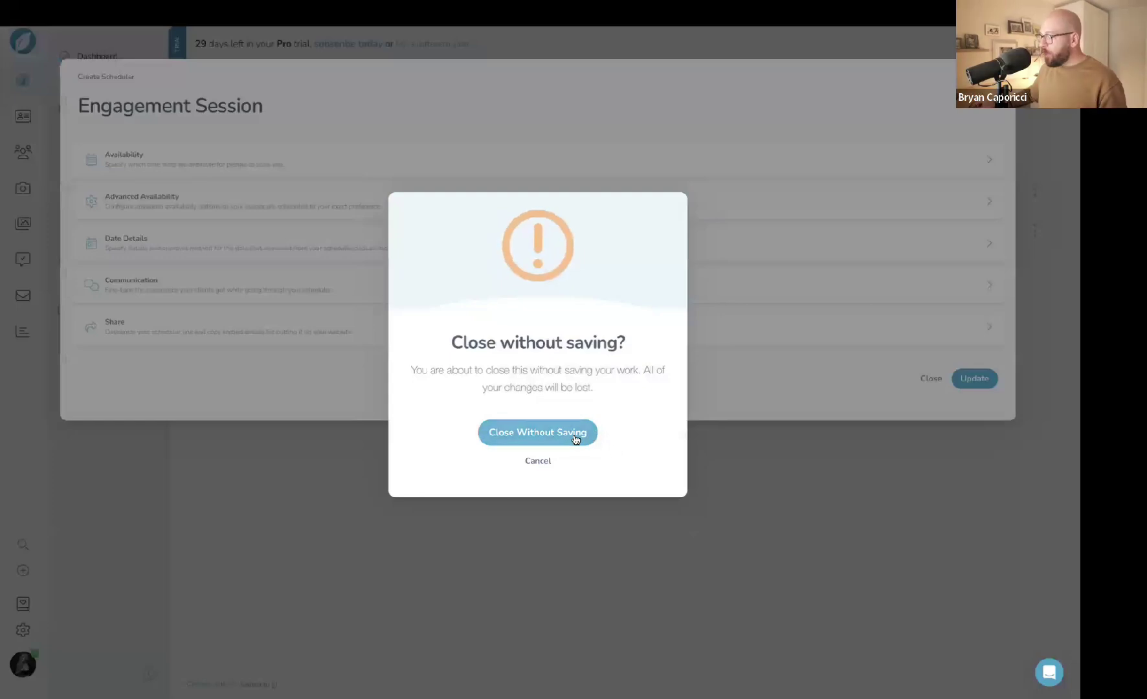
{"action": "left_click", "coordinate": [575, 438]}
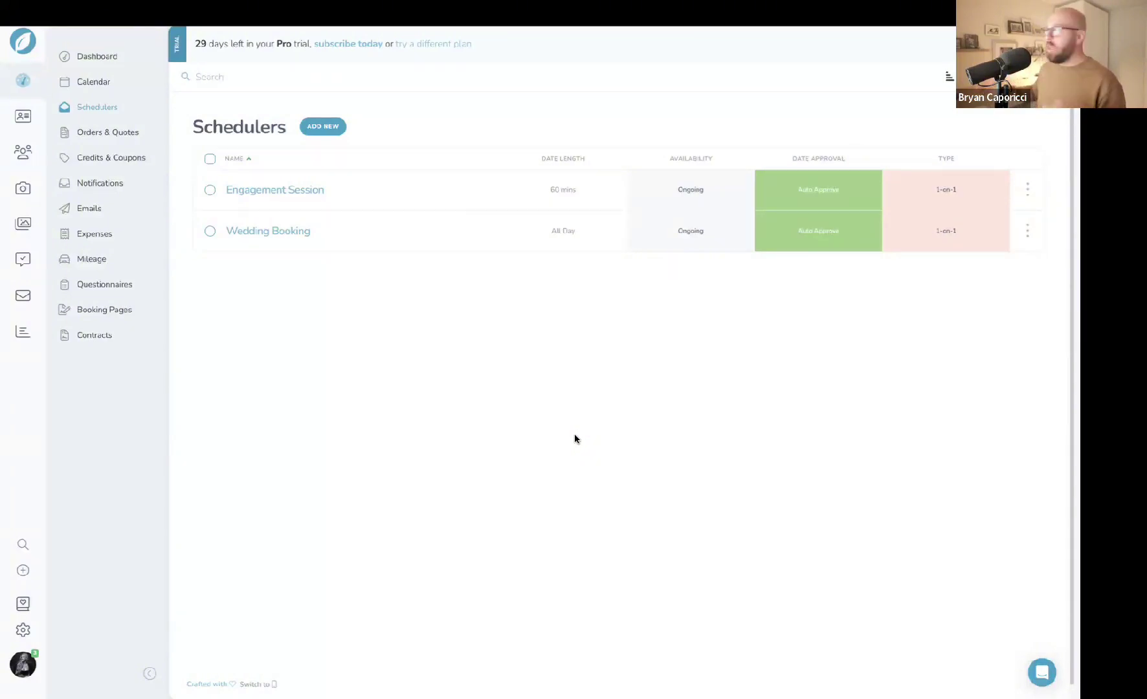
- Open the Wedding Booking booking page and preview it as the client sees it
{"action": "left_click", "coordinate": [102, 313]}
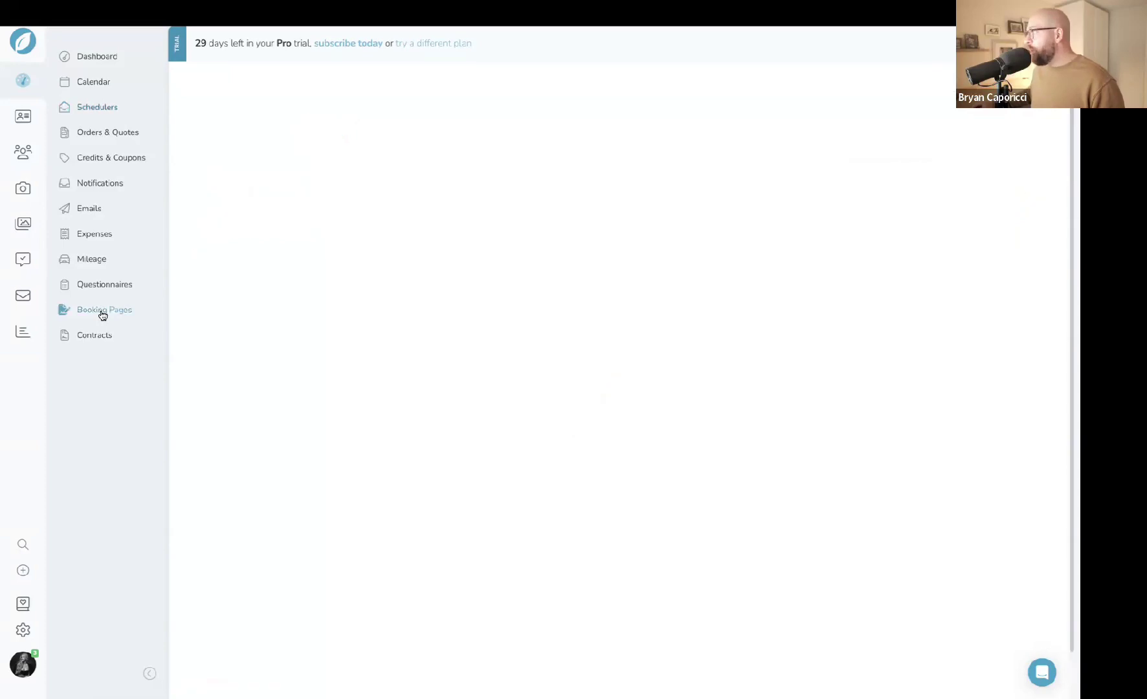
{"action": "left_click", "coordinate": [262, 188]}
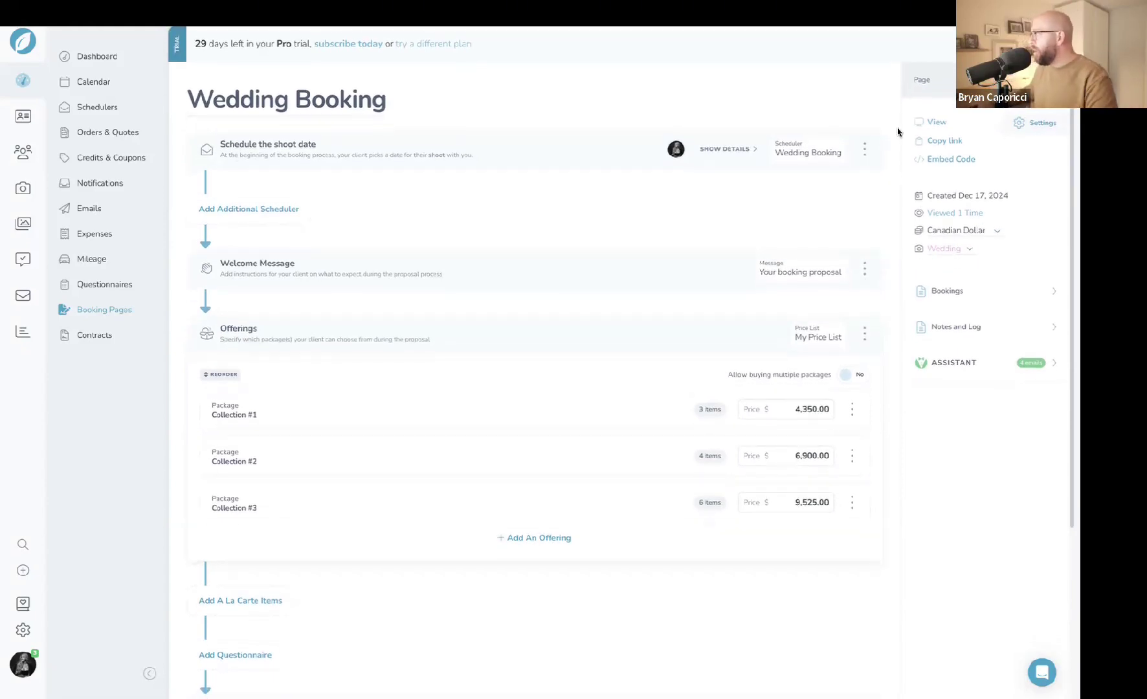
{"action": "left_click", "coordinate": [937, 122]}
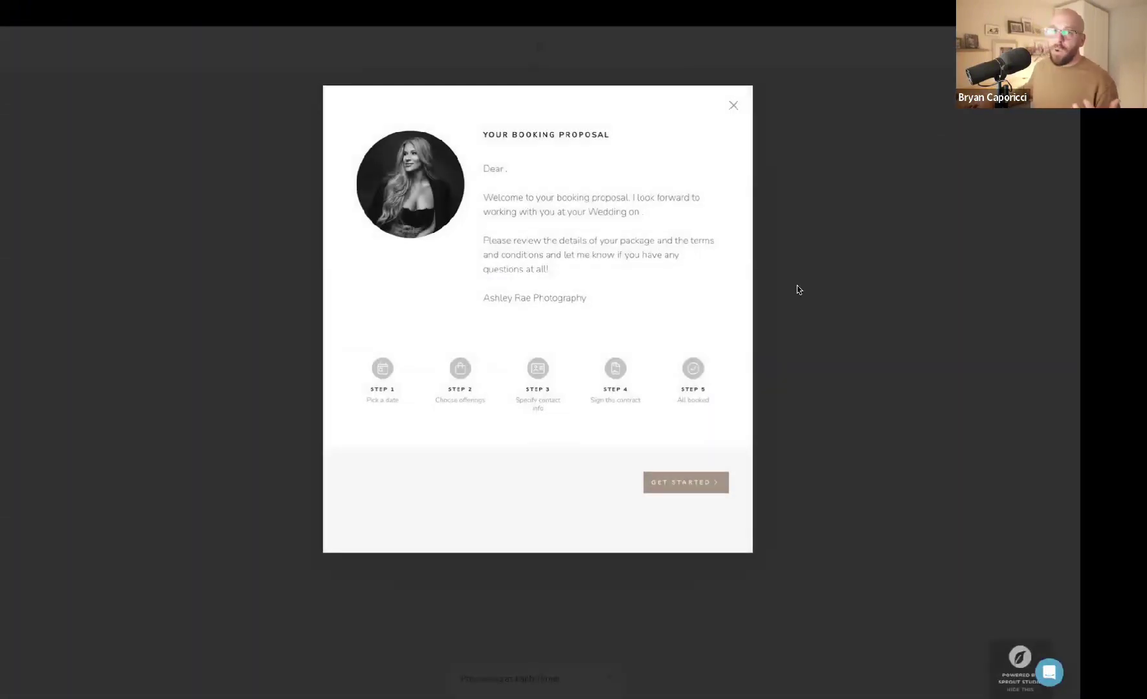
- Start the previewed booking proposal and confirm Friday December 27th, 2024 as the all-day wedding date
{"action": "left_click", "coordinate": [678, 483]}
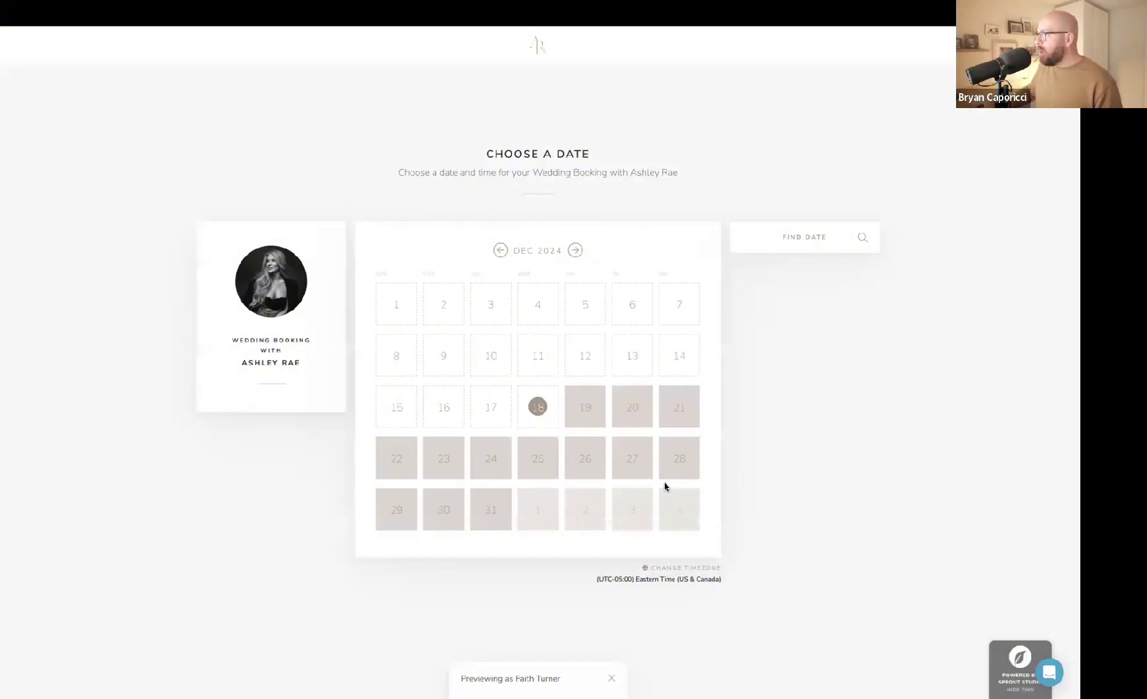
{"action": "left_click", "coordinate": [641, 475]}
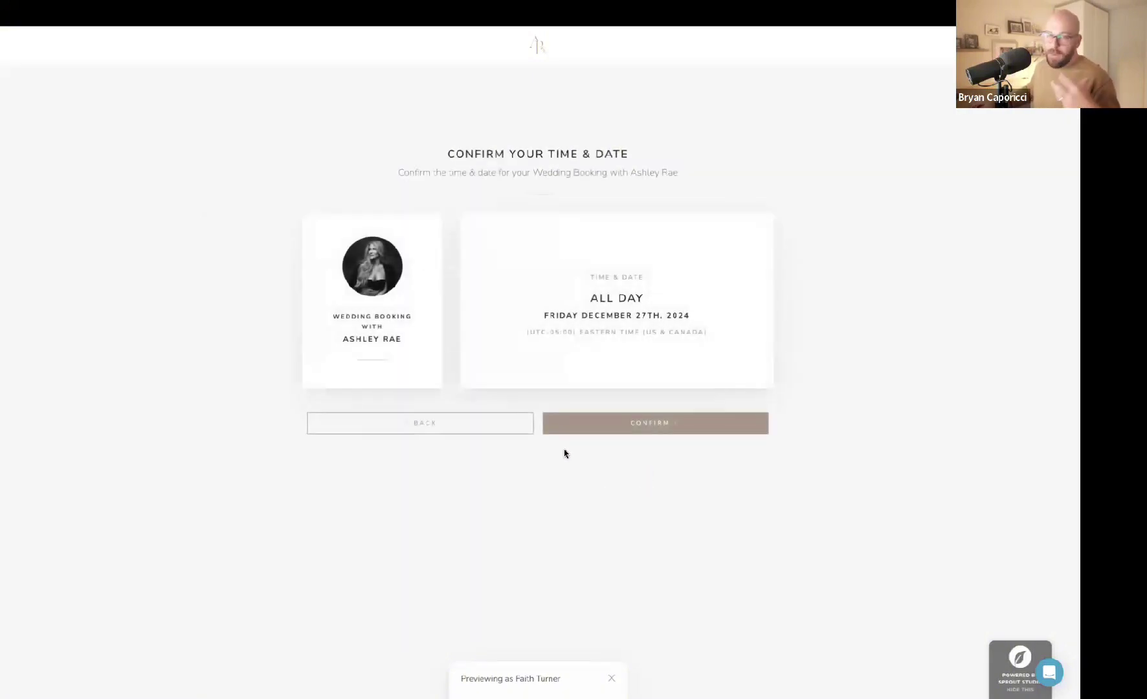
{"action": "left_click", "coordinate": [637, 433]}
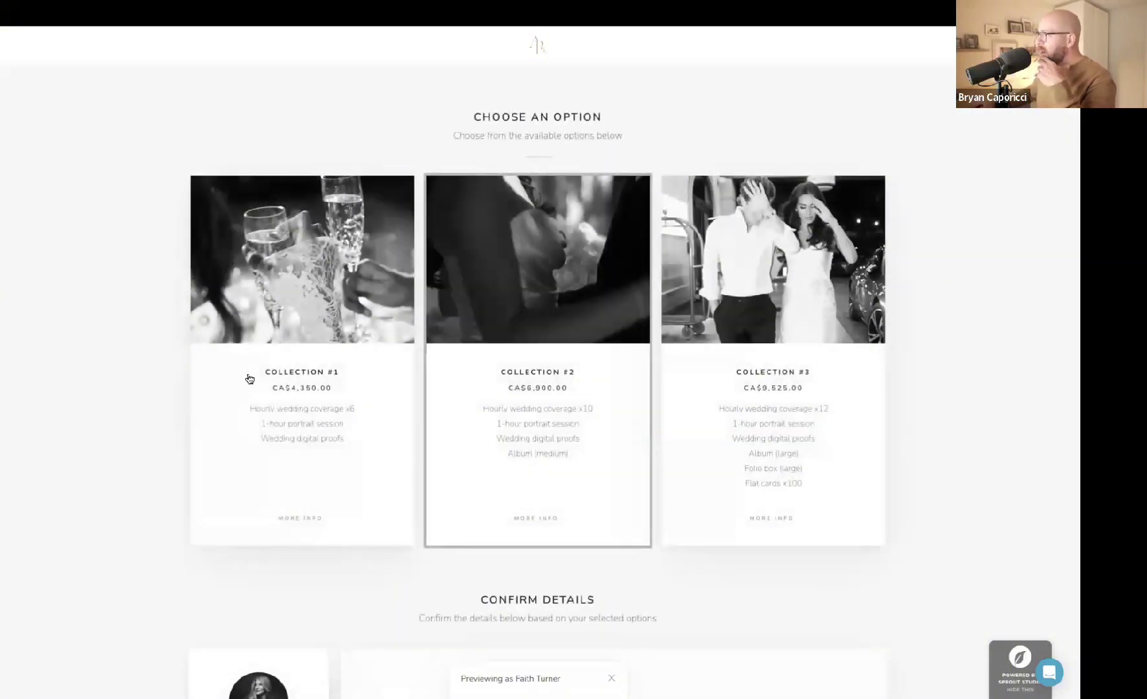
- Try Collection #2 and Collection #3, review the payment schedule for the selected package, and close the proposal preview
{"action": "left_click", "coordinate": [580, 380]}
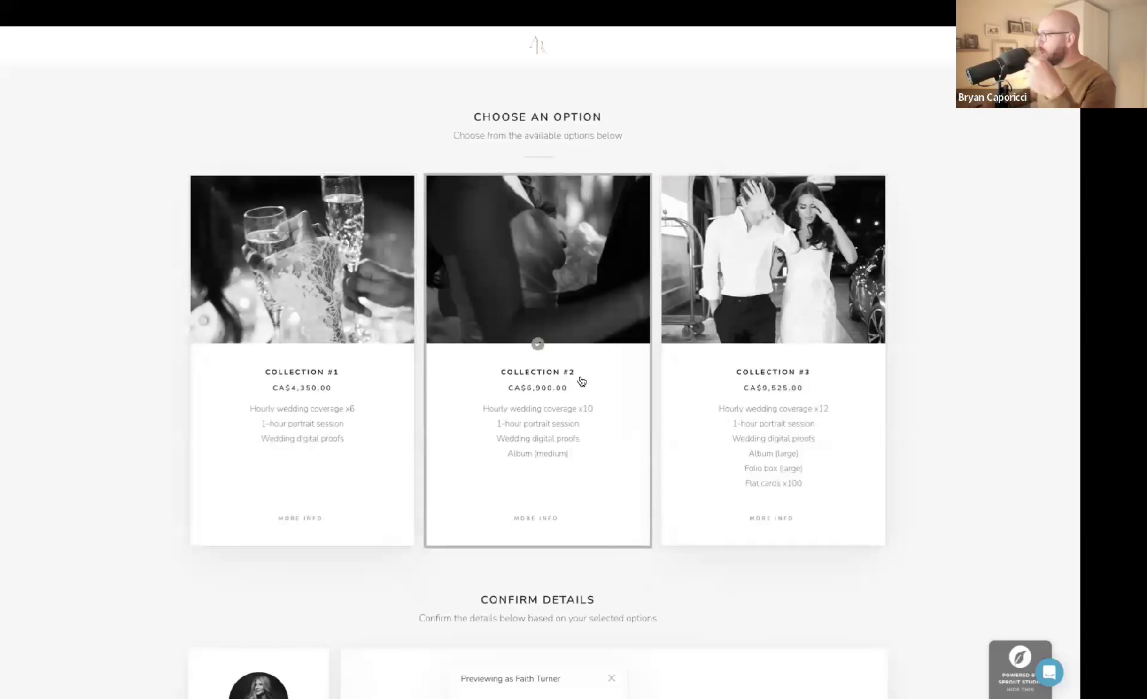
{"action": "scroll", "coordinate": [763, 215], "scroll_direction": "down", "scroll_amount": 3}
{"action": "left_click", "coordinate": [745, 296]}
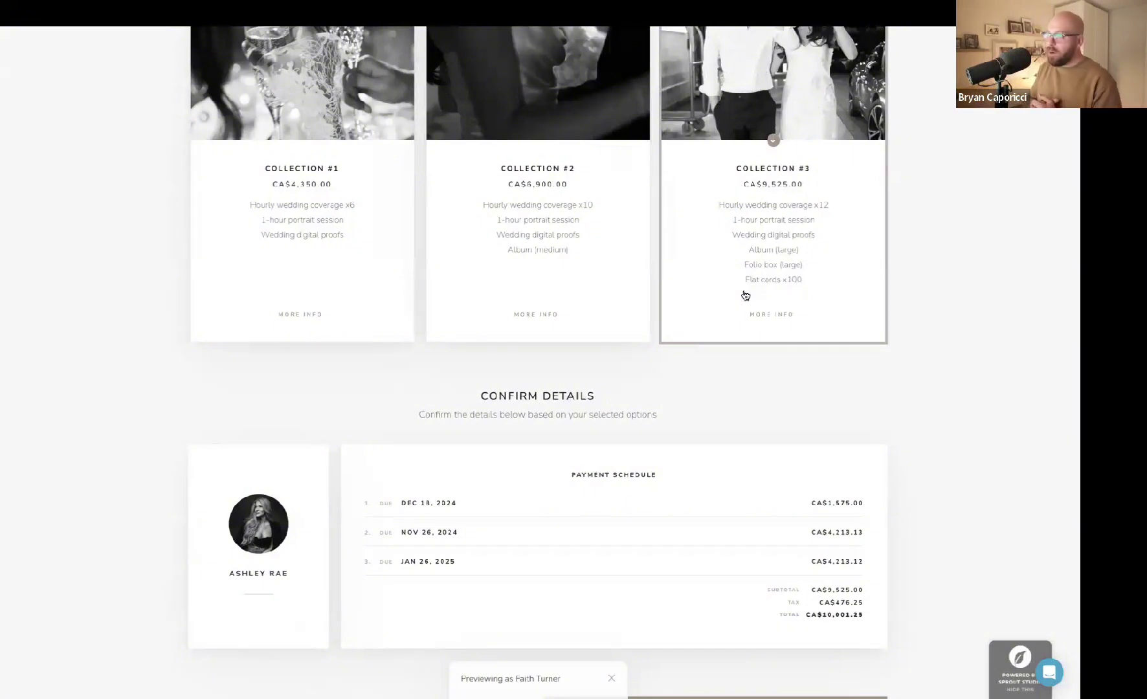
{"action": "scroll", "coordinate": [746, 296], "scroll_direction": "up", "scroll_amount": 3}
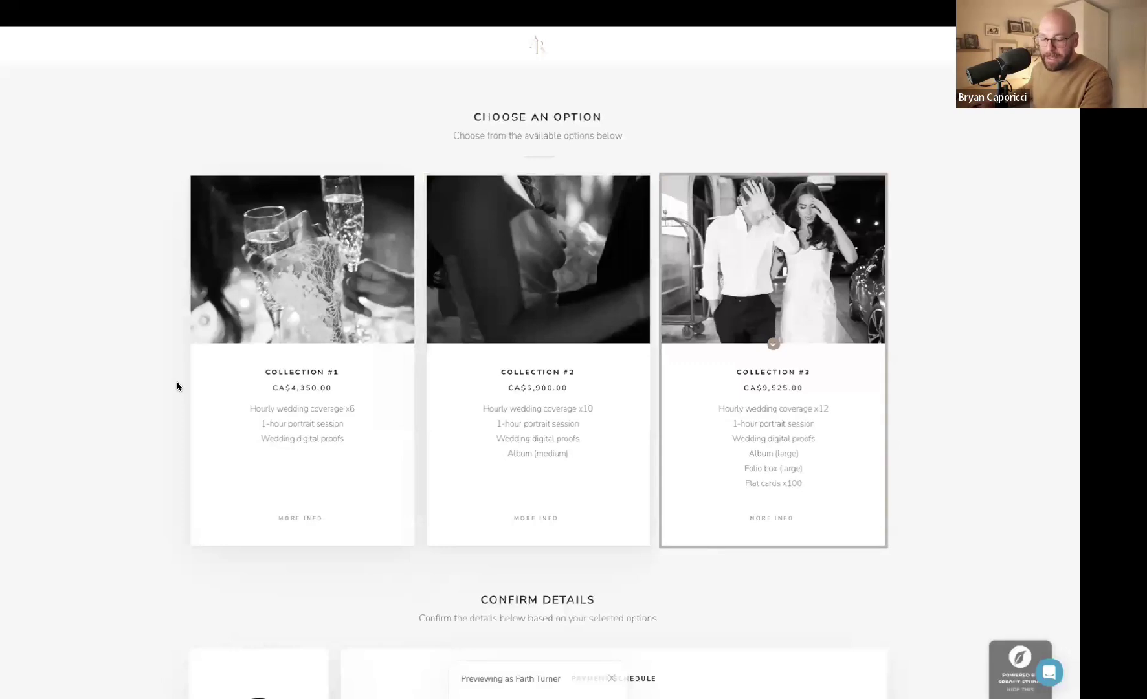
{"action": "key", "text": "super+w"}
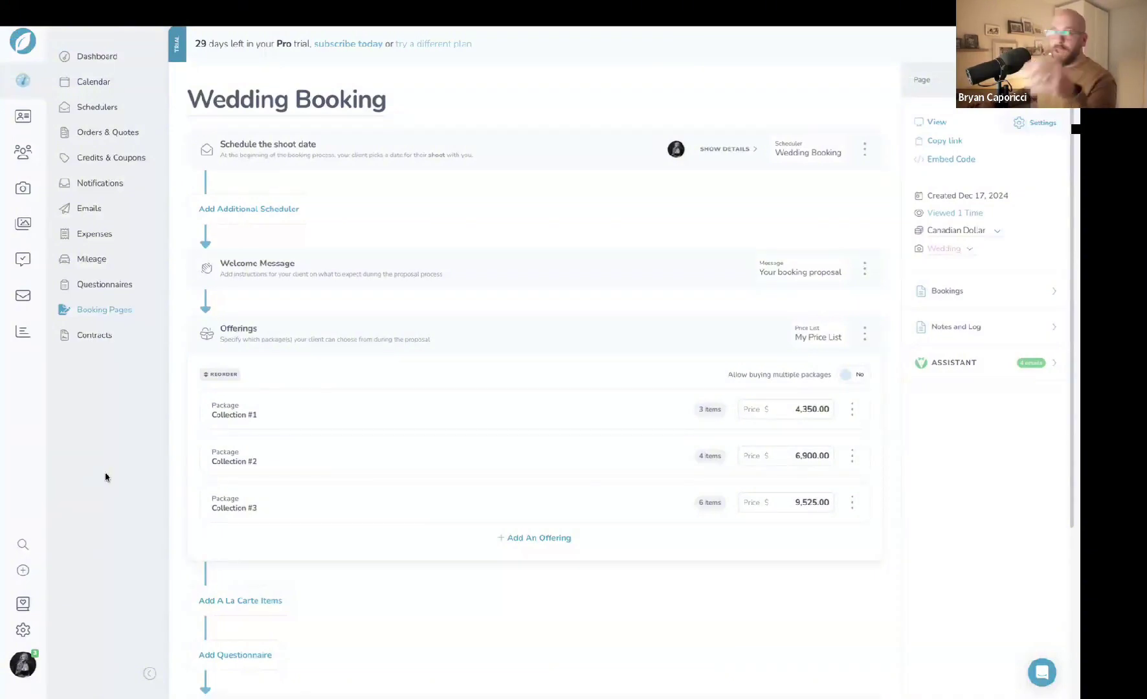
- Open the Assistant automation settings and expand the Booking Proposals reminders
{"action": "left_click", "coordinate": [35, 635]}
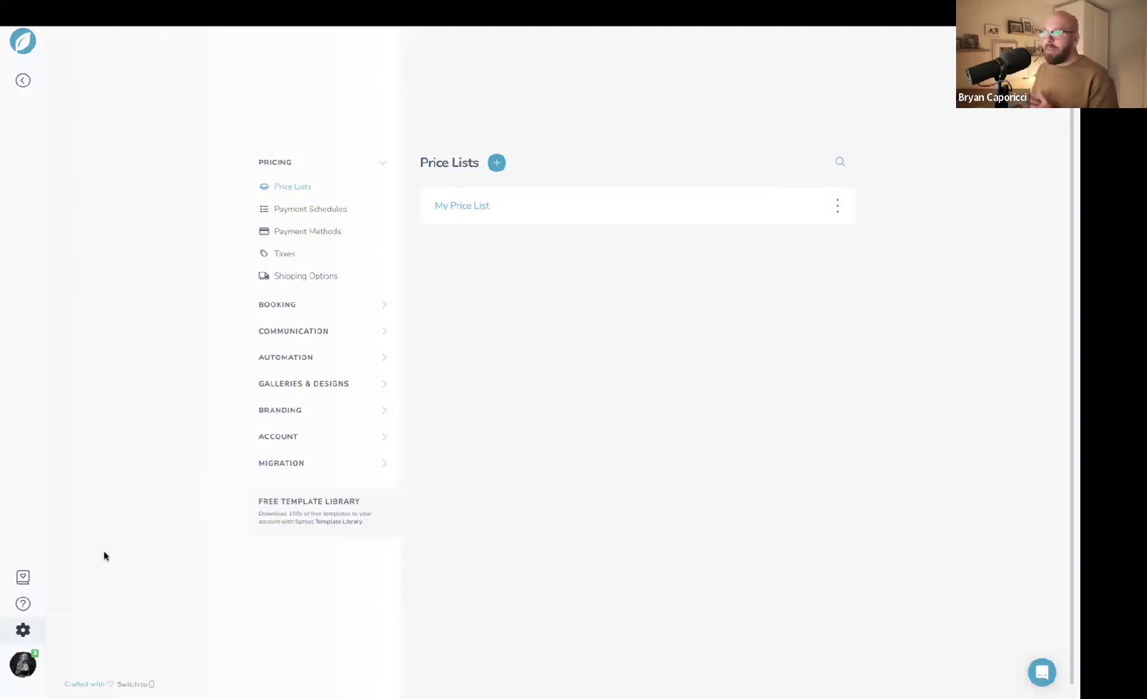
{"action": "left_click", "coordinate": [277, 362]}
{"action": "left_click", "coordinate": [288, 316]}
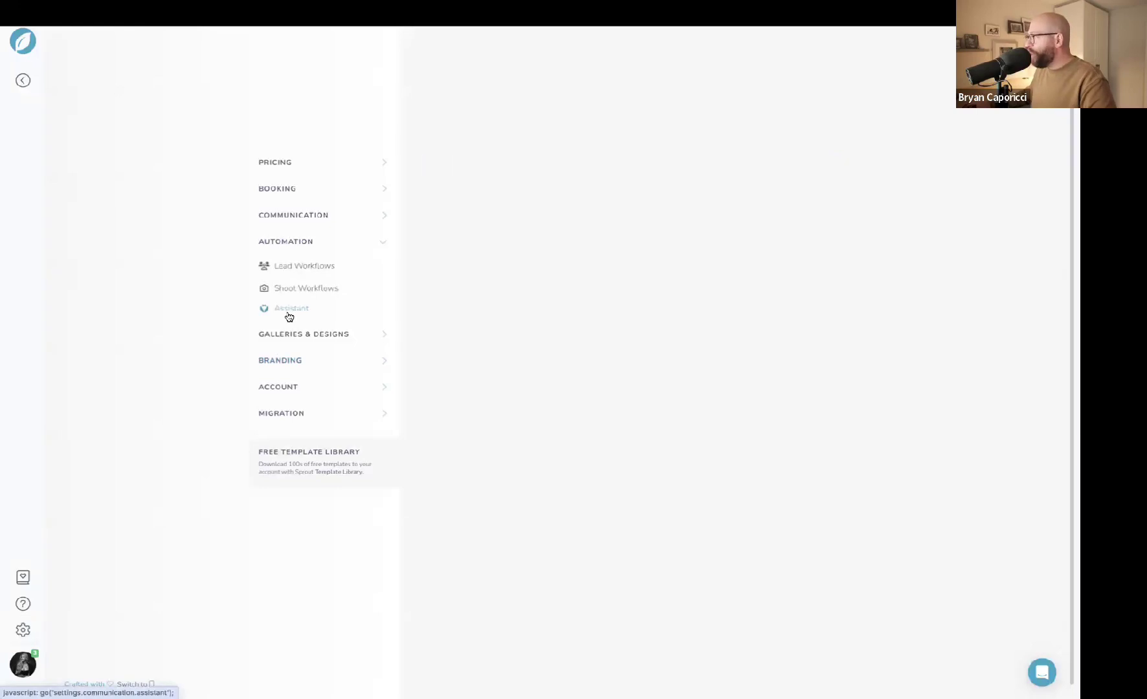
{"action": "scroll", "coordinate": [505, 248], "scroll_direction": "down", "scroll_amount": 1}
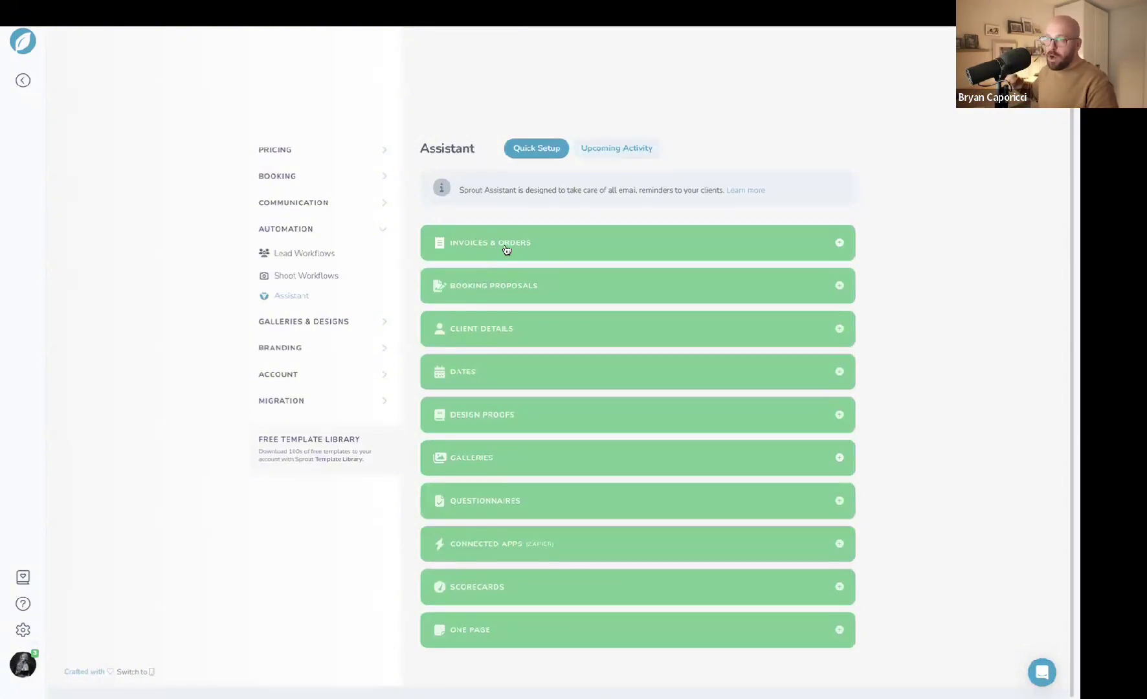
{"action": "left_click", "coordinate": [497, 284]}
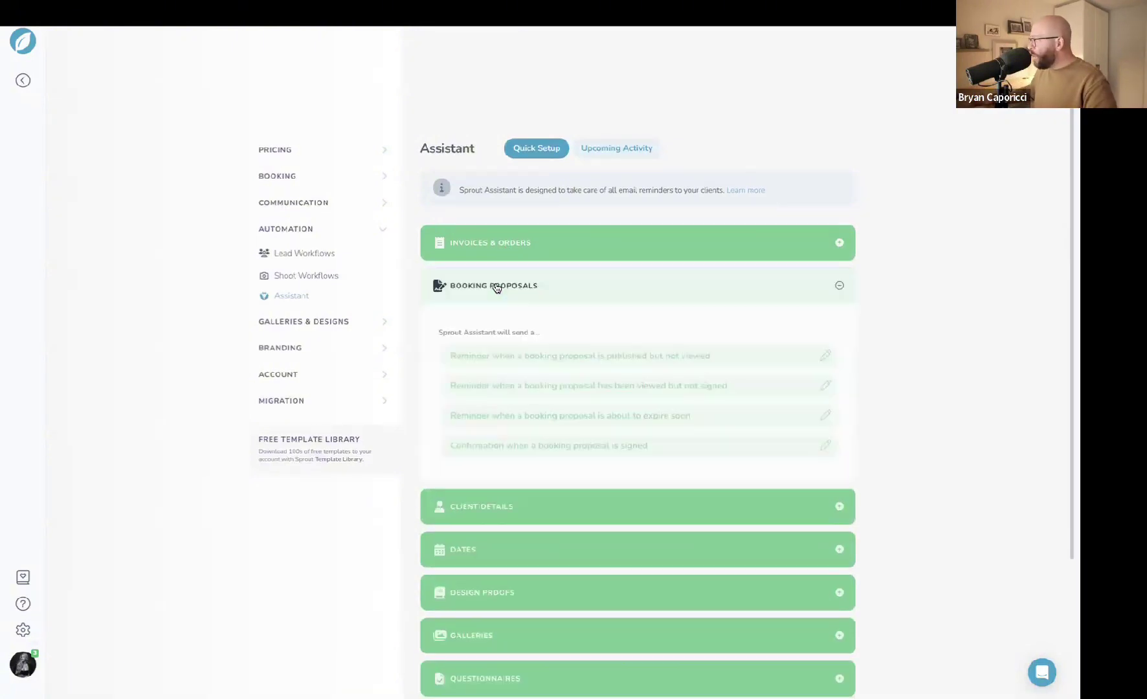
{"action": "scroll", "coordinate": [496, 284], "scroll_direction": "down", "scroll_amount": 1}
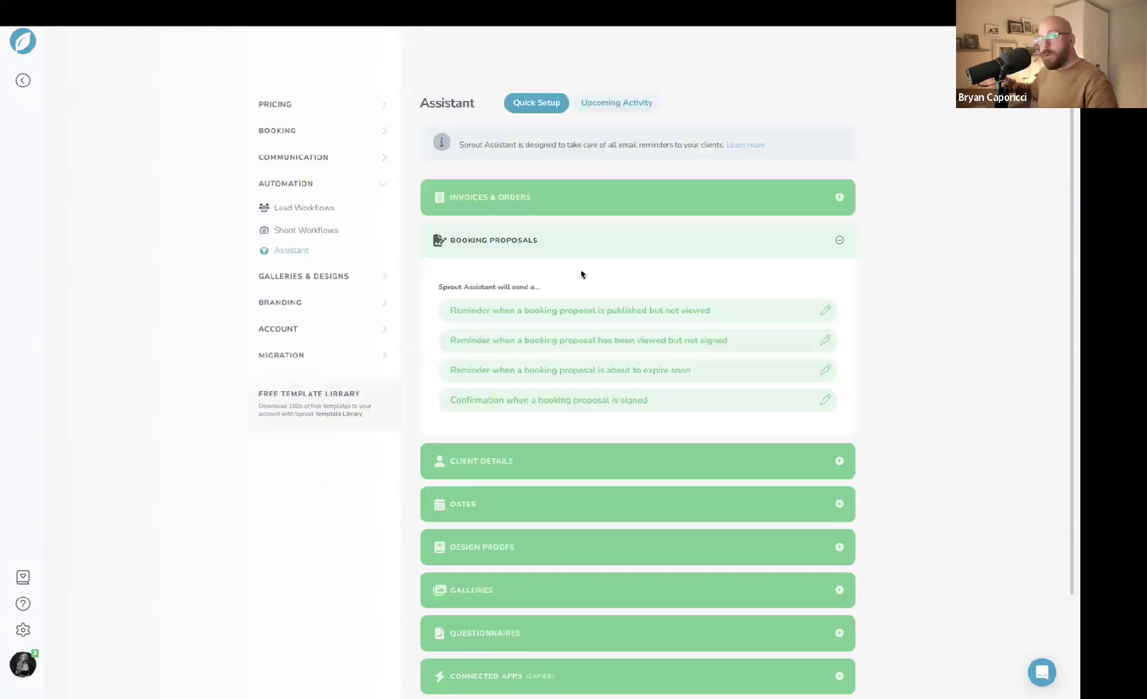
- Open the reminder for booking proposals published but not viewed and inspect its add-reminder and 10 days timing options
{"action": "left_click", "coordinate": [502, 314]}
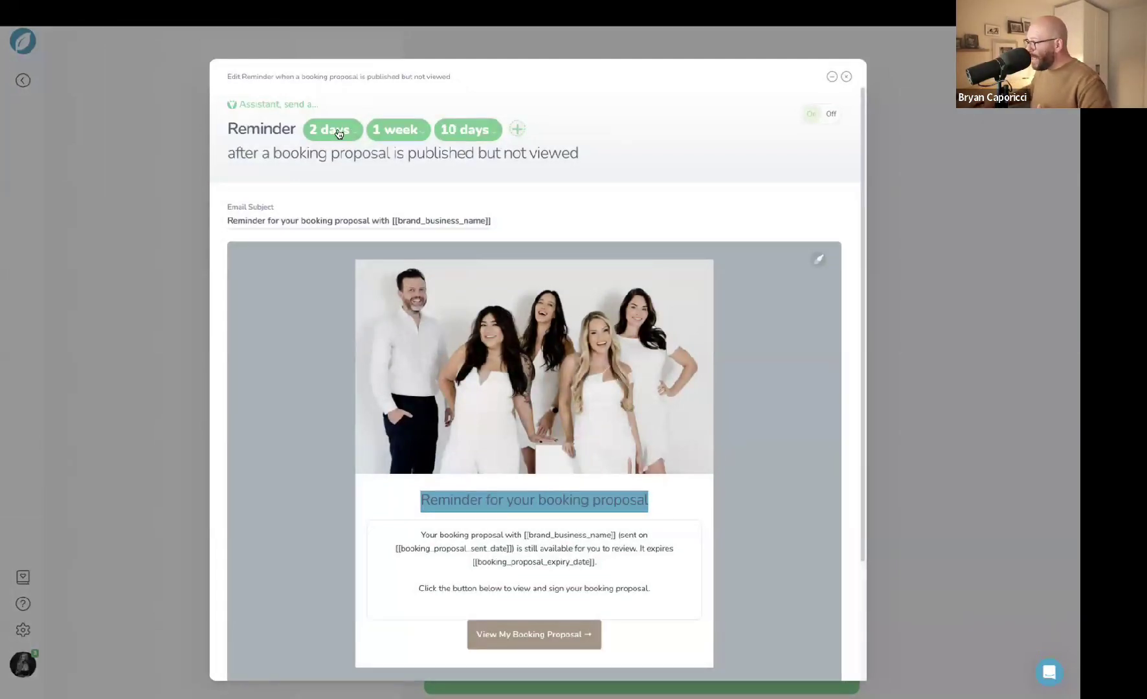
{"action": "left_click", "coordinate": [513, 131]}
{"action": "left_click", "coordinate": [649, 126]}
{"action": "left_click", "coordinate": [489, 133]}
{"action": "left_click", "coordinate": [625, 125]}
- Examine the reminder email's heading and editable body text, leaving the wording as it is
{"action": "scroll", "coordinate": [564, 324], "scroll_direction": "down", "scroll_amount": 1}
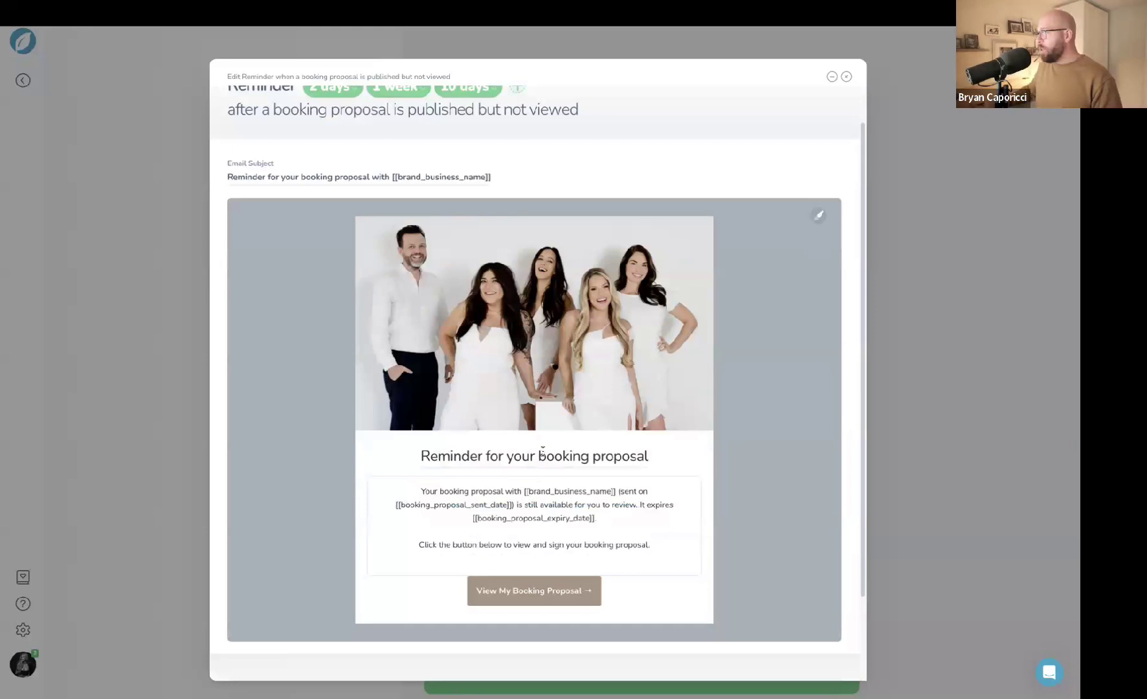
{"action": "left_click", "coordinate": [623, 522]}
{"action": "triple_click", "coordinate": [622, 522]}
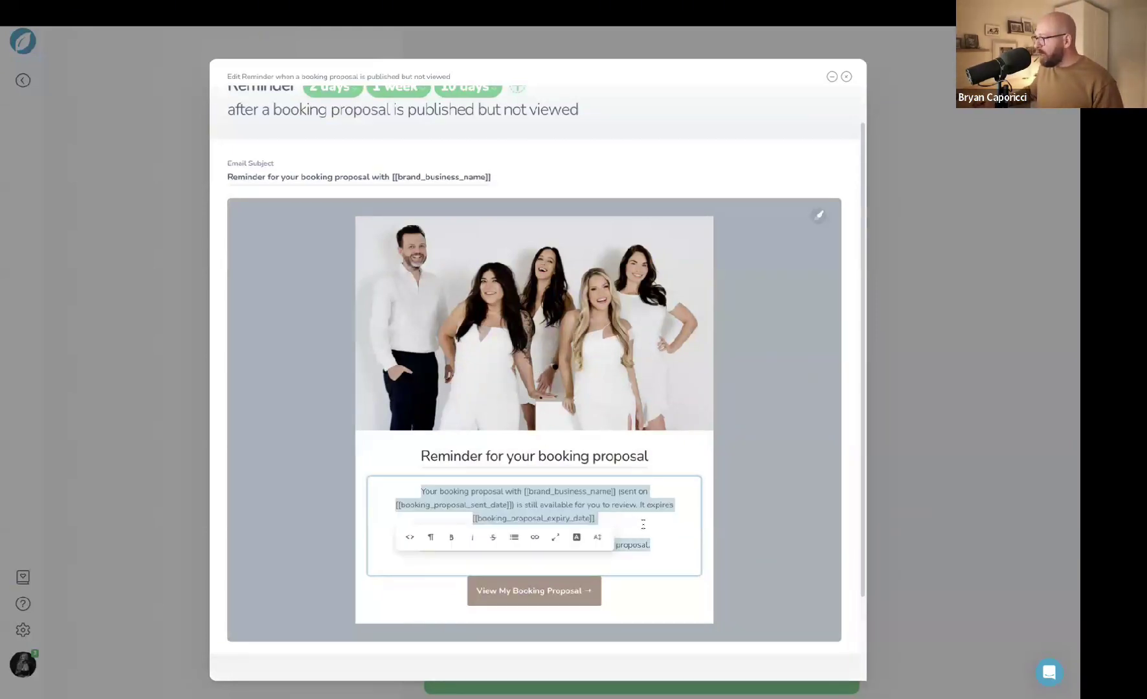
{"action": "left_click", "coordinate": [643, 525]}
{"action": "scroll", "coordinate": [742, 499], "scroll_direction": "up", "scroll_amount": 1}
{"action": "left_click", "coordinate": [741, 501]}
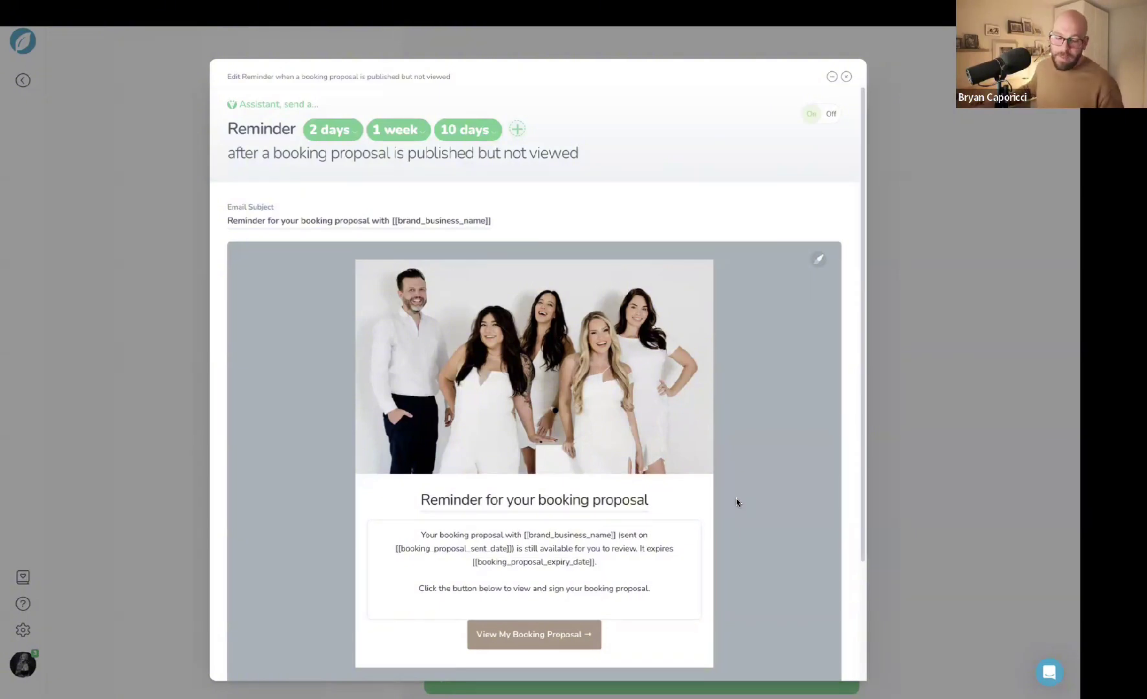
- Close the booking proposal reminder without saving and switch to the presentation slides
{"action": "left_click", "coordinate": [846, 77]}
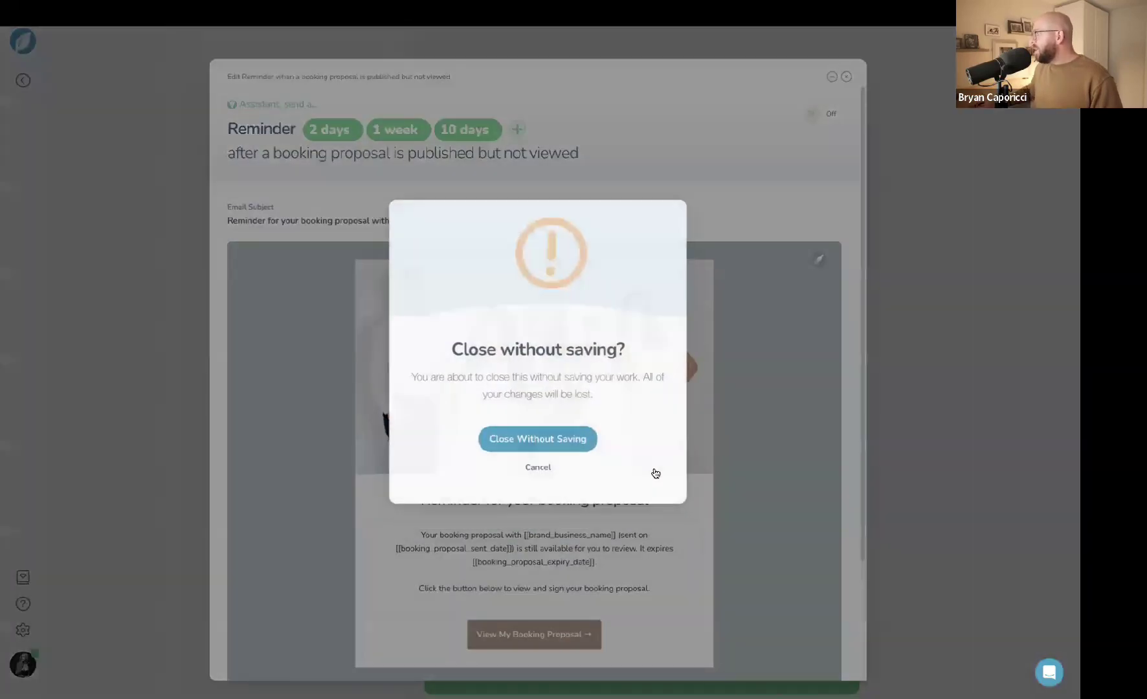
{"action": "left_click", "coordinate": [546, 434]}
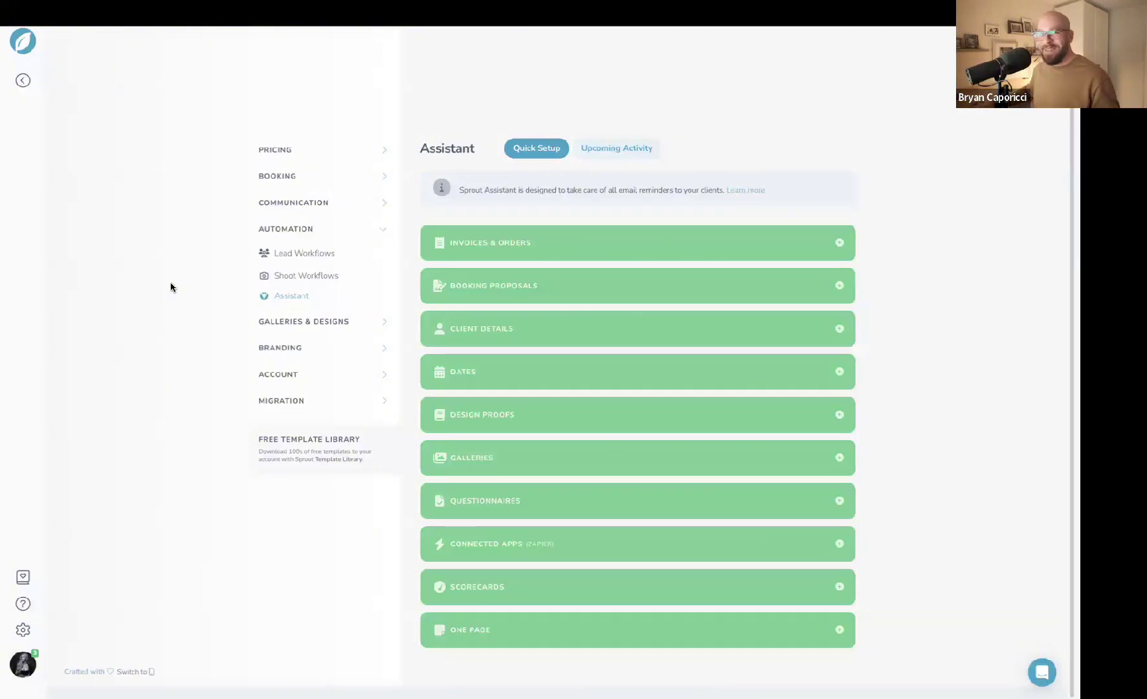
{"action": "key", "text": "super+Tab"}
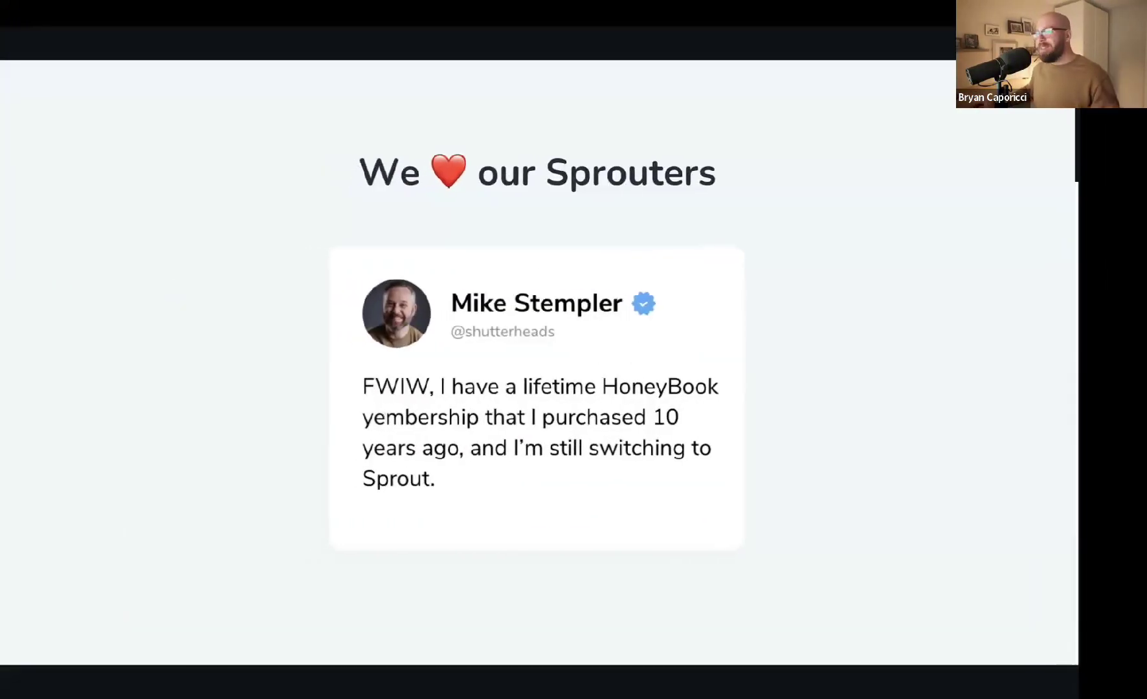